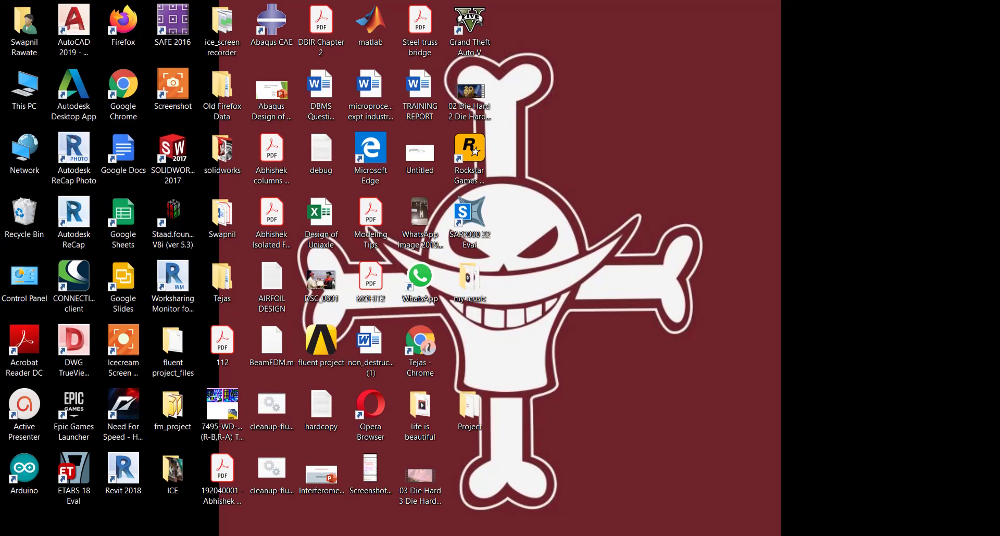
Step: Launch ETABS 18 and open the existing model "applying wind load" from the Project folder
double_click(78, 471)
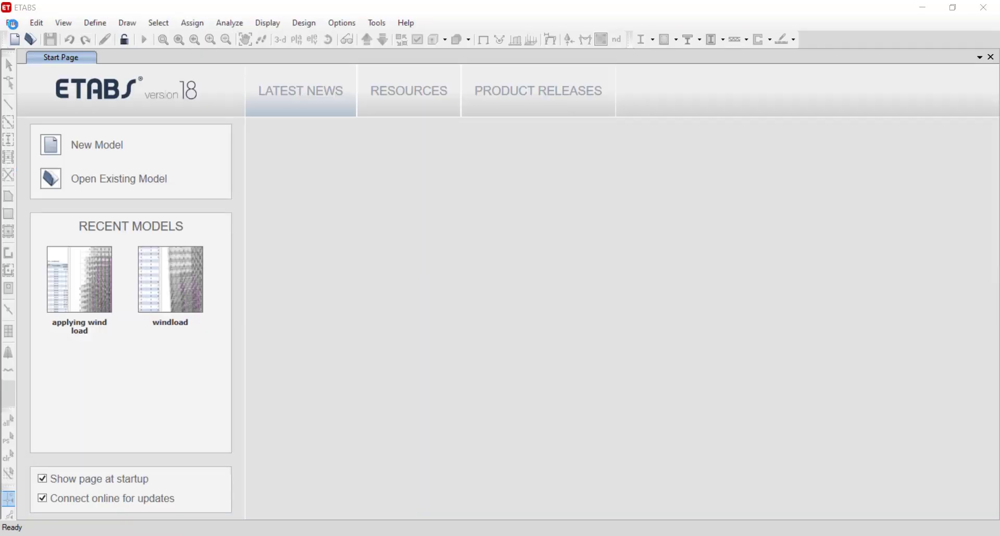
click(594, 376)
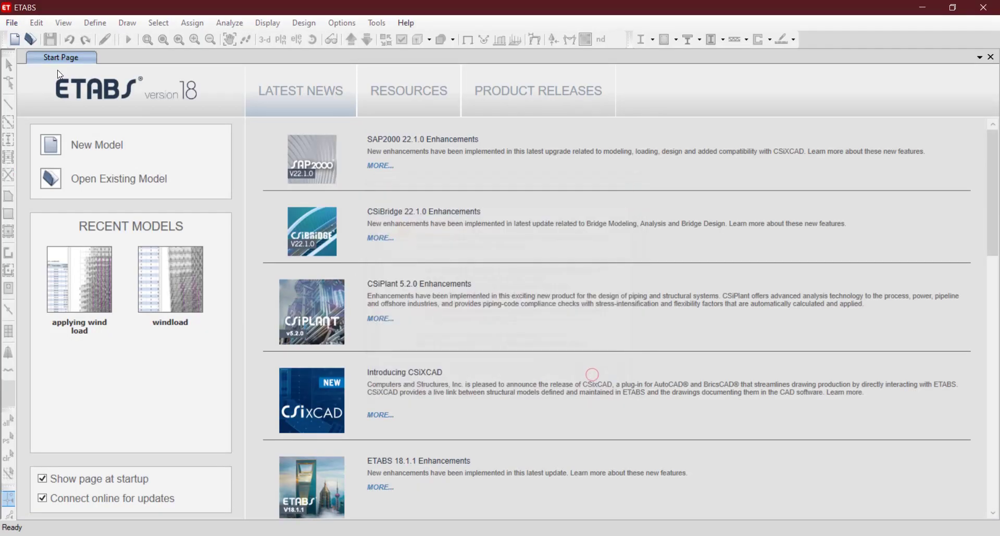
click(16, 25)
click(36, 49)
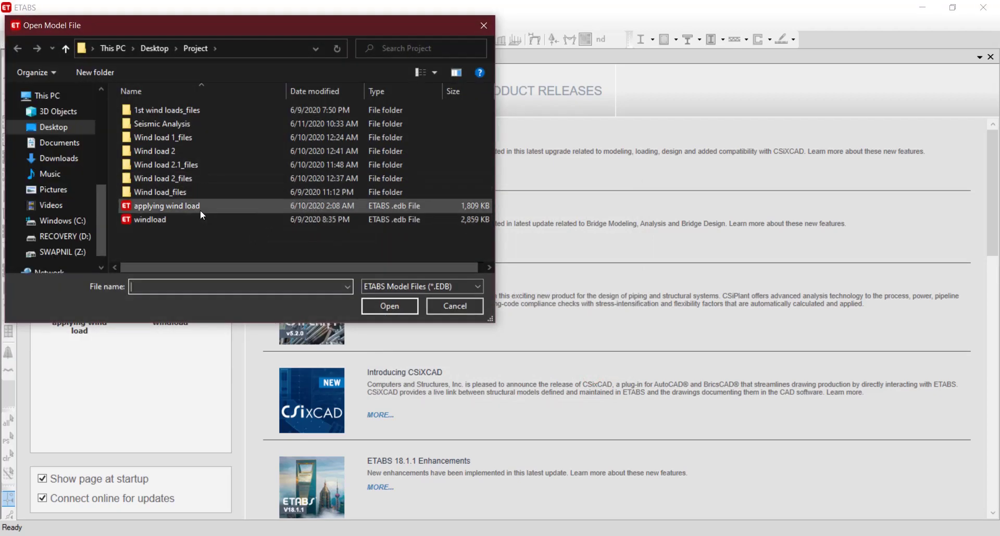
double_click(198, 209)
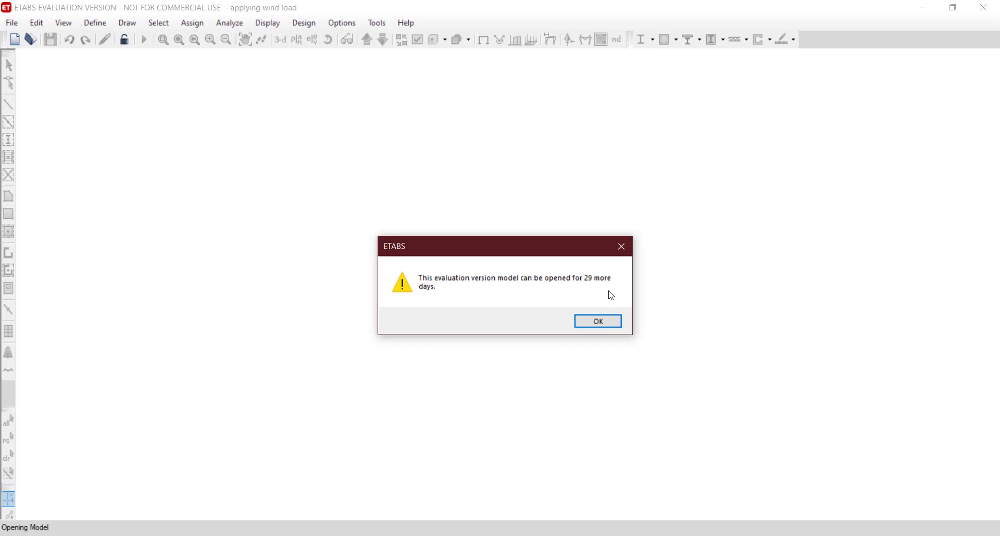
click(615, 321)
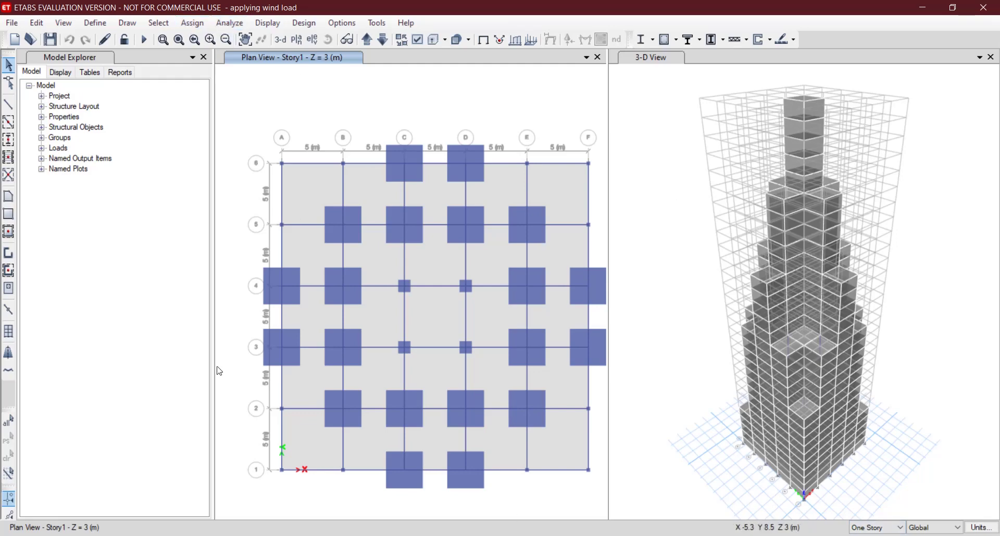
click(159, 23)
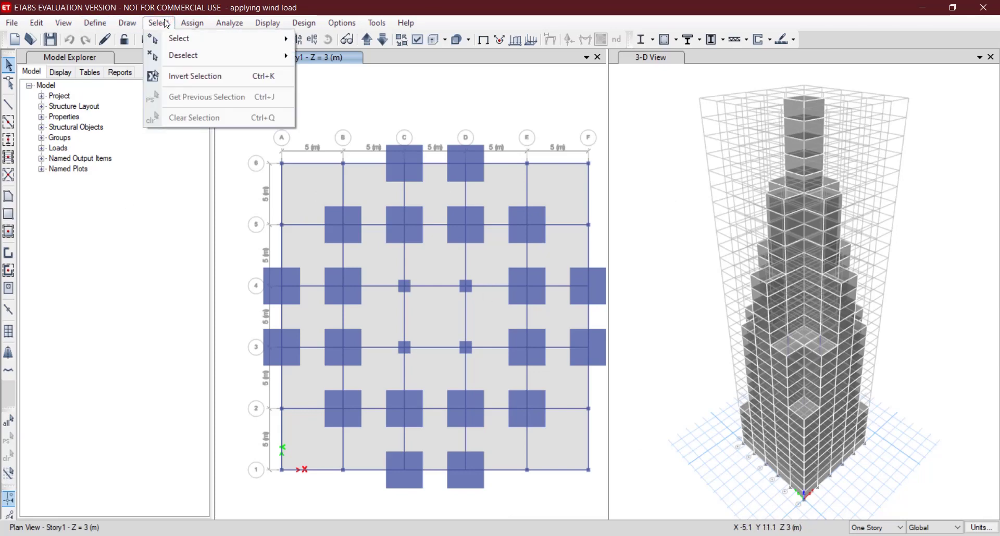
click(166, 23)
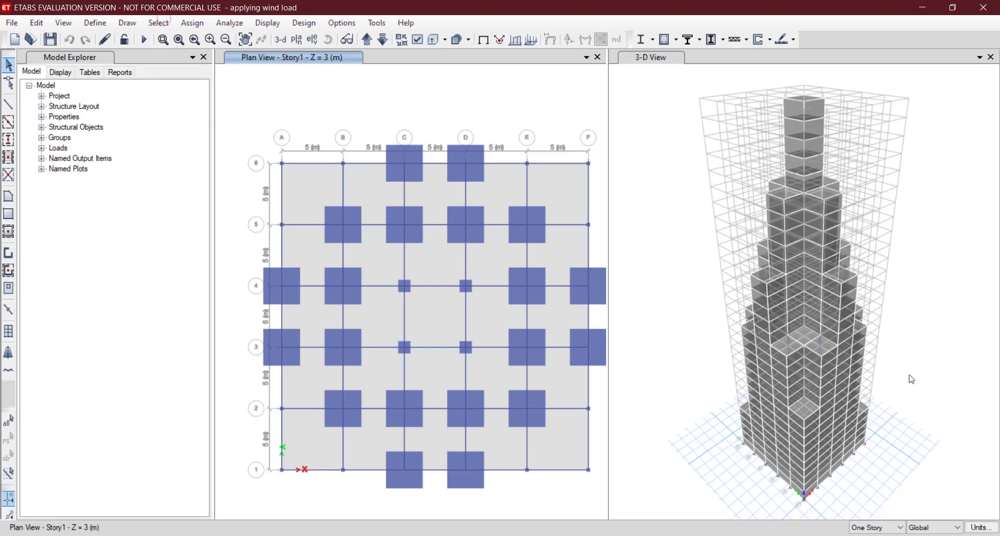
click(887, 528)
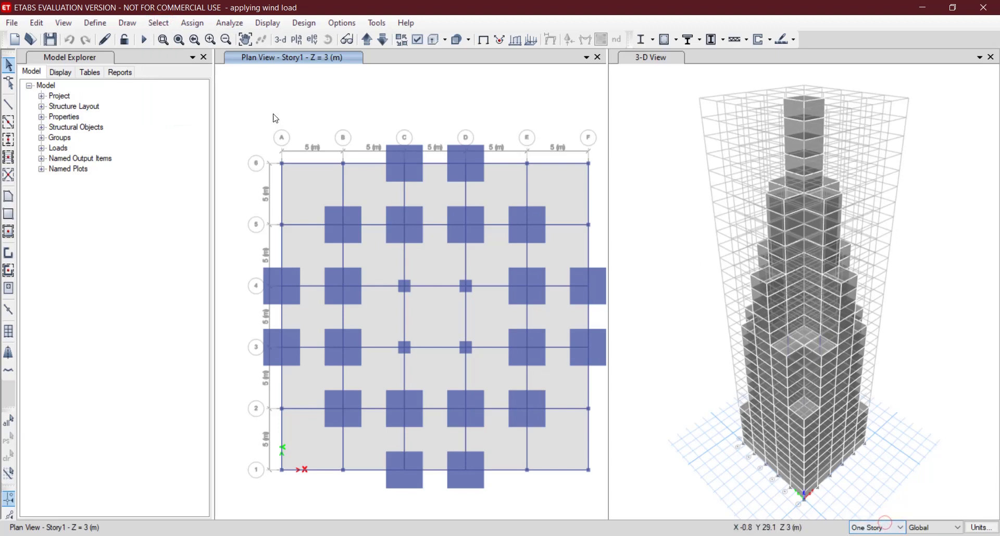
Step: Select all columns by frame label, C1 through C36, at all story levels
click(159, 23)
mouse_move(181, 37)
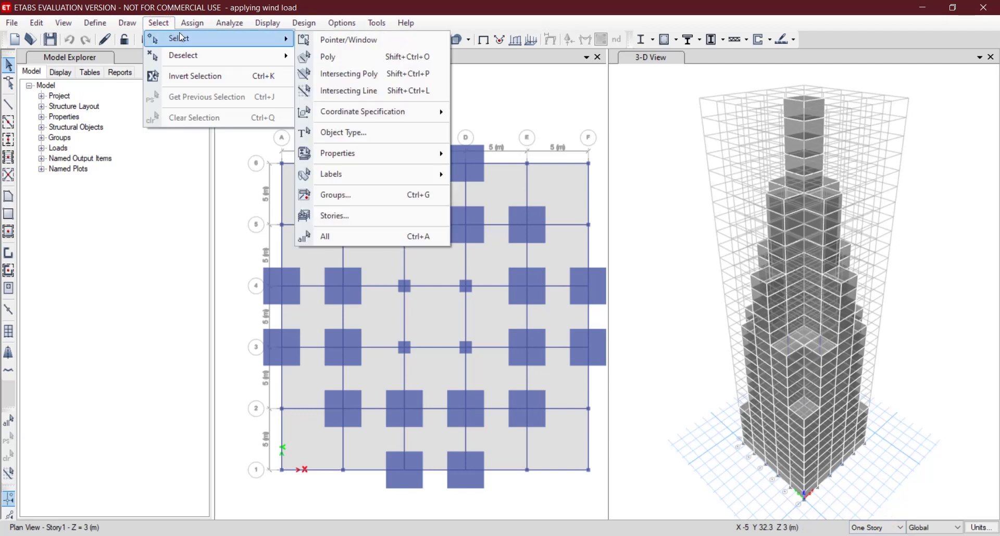
mouse_move(437, 177)
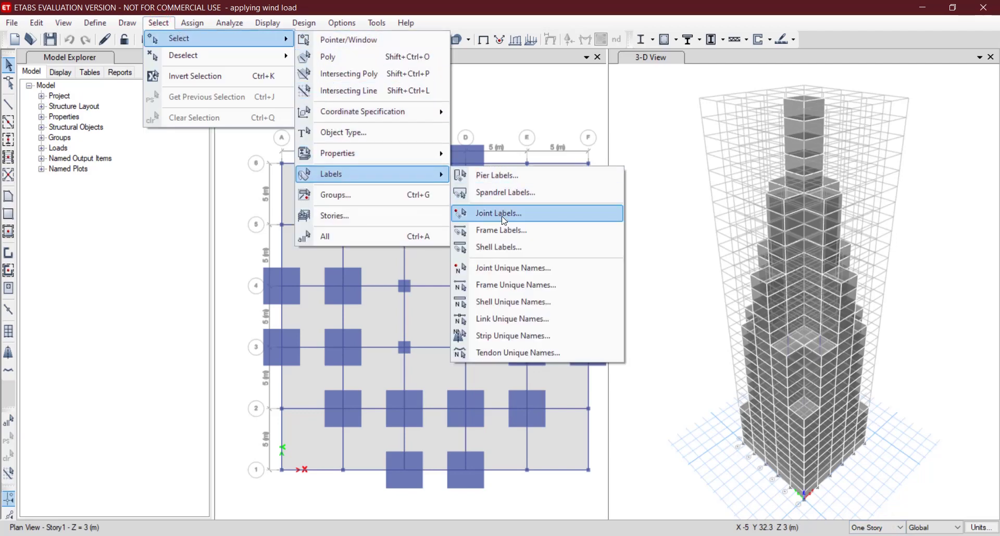
click(502, 229)
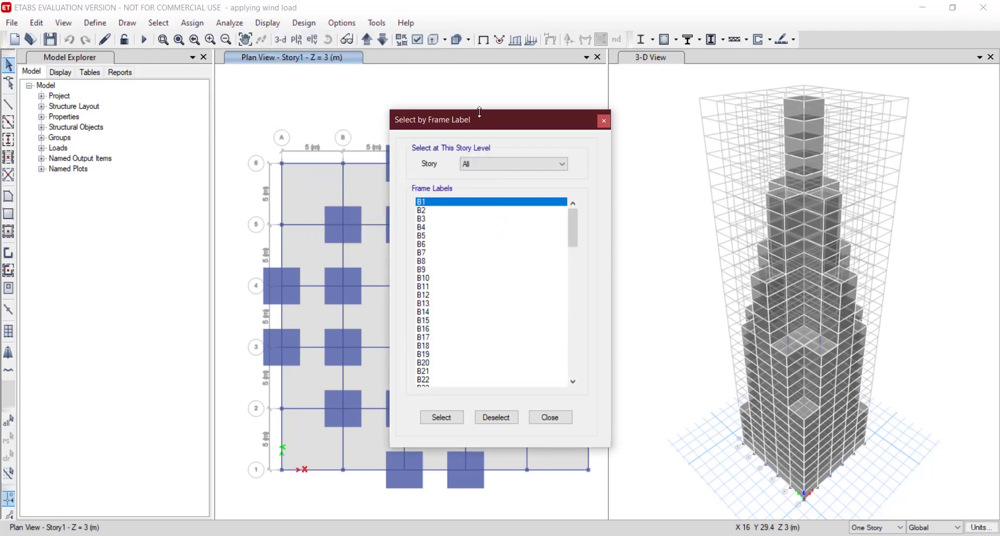
drag(483, 115, 528, 104)
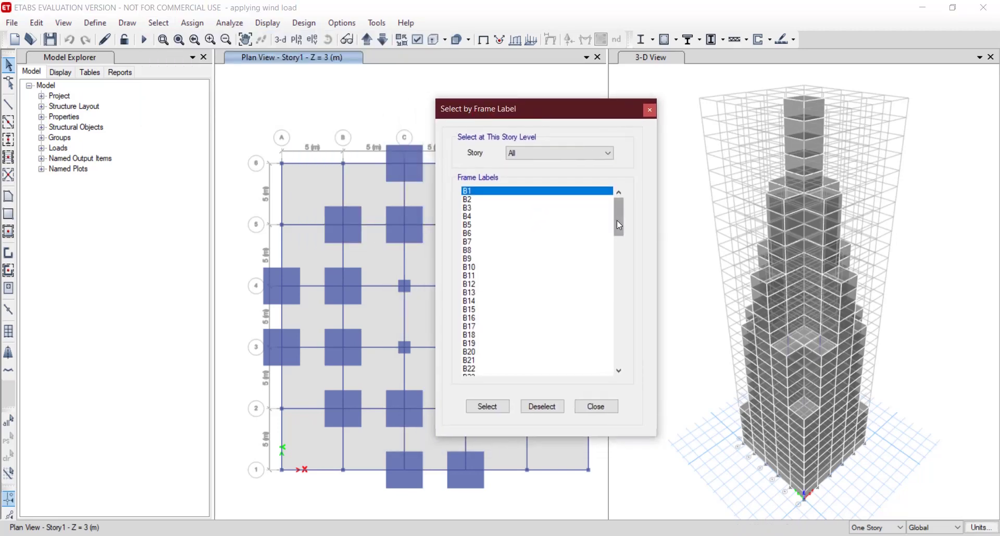
drag(619, 225, 620, 326)
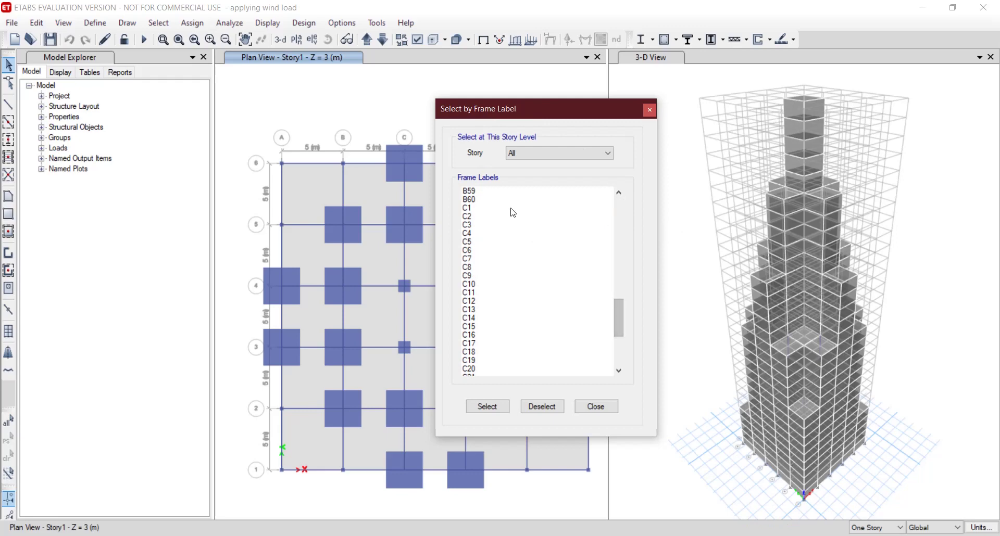
drag(513, 212, 523, 446)
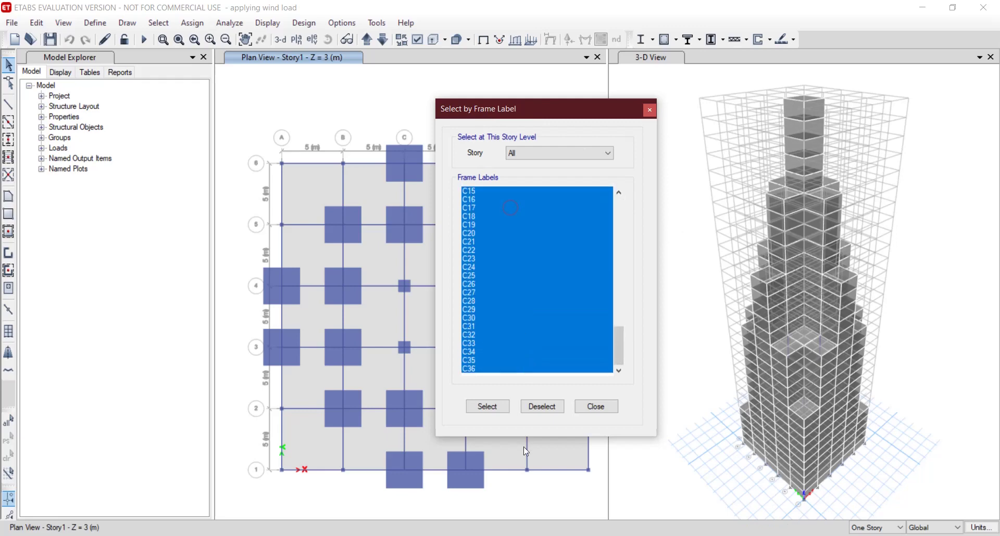
click(488, 406)
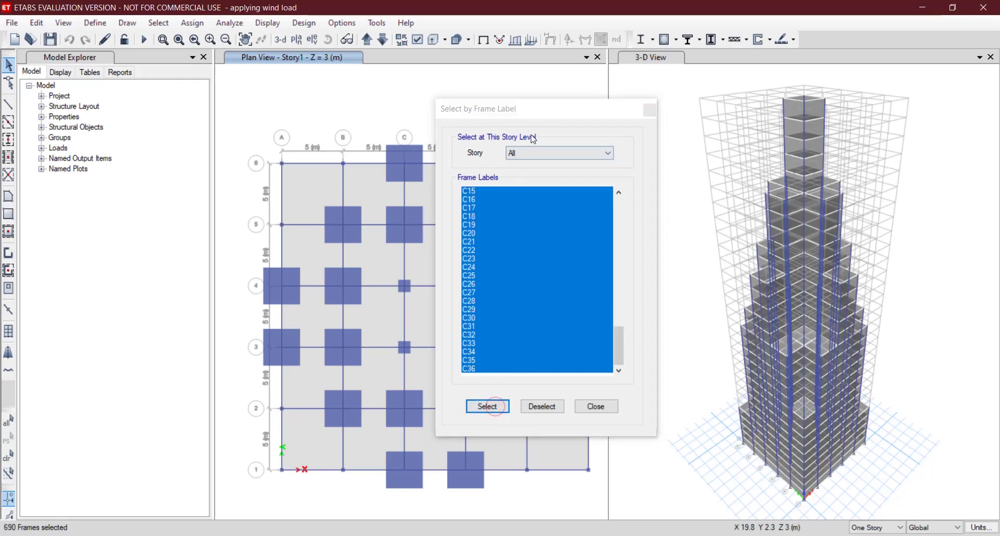
drag(530, 113, 615, 76)
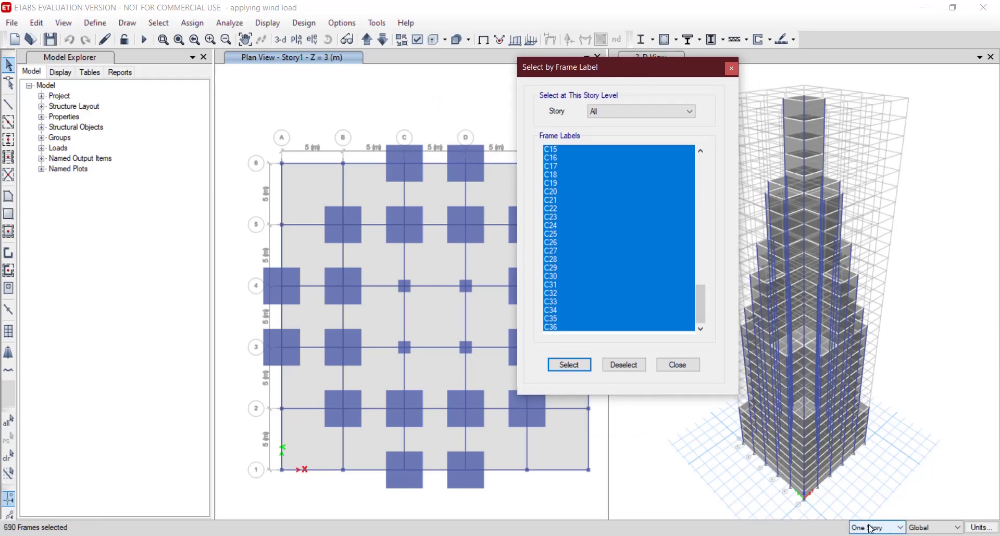
Step: Assign the "Column autoselect list" frame section to the selected columns and close the label selection
click(192, 23)
mouse_move(218, 51)
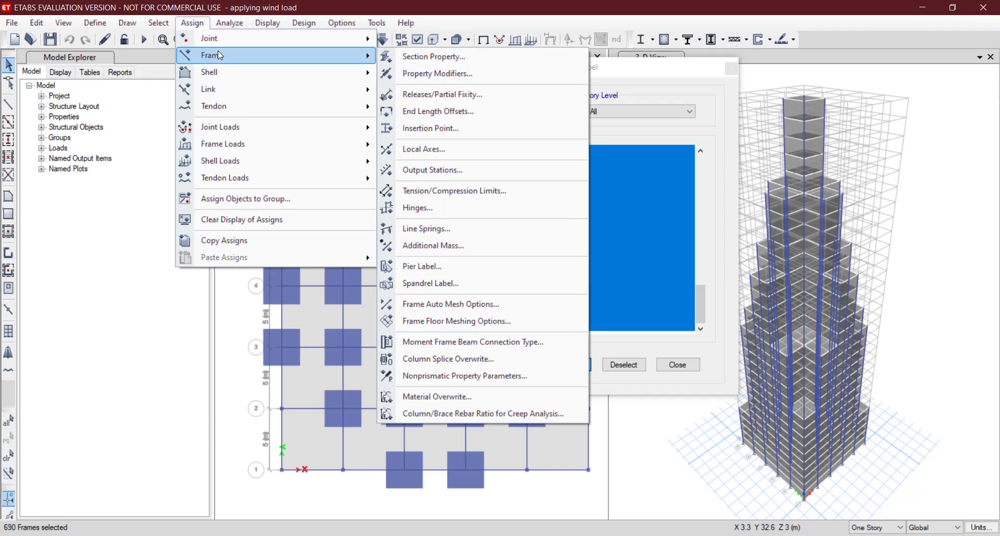
click(417, 52)
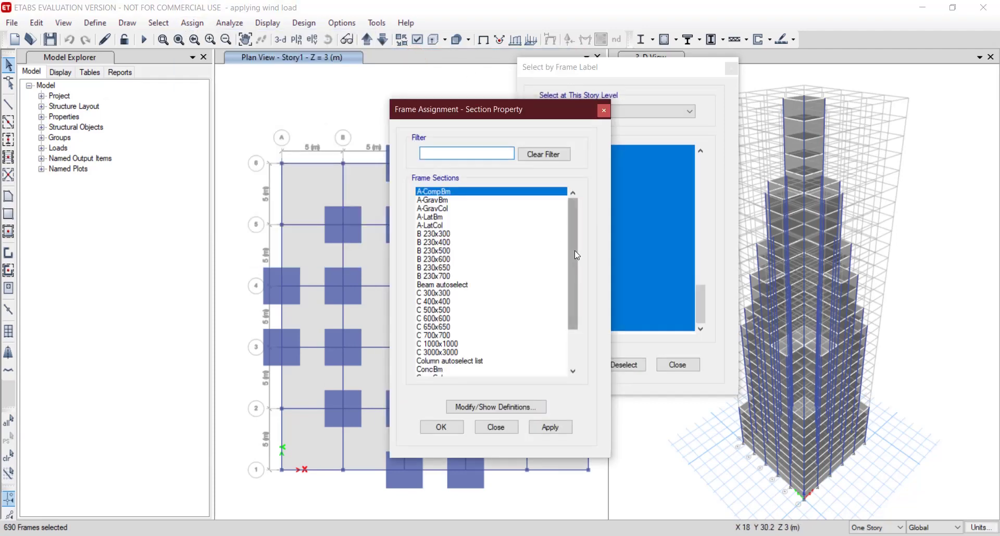
drag(573, 251, 570, 295)
click(475, 310)
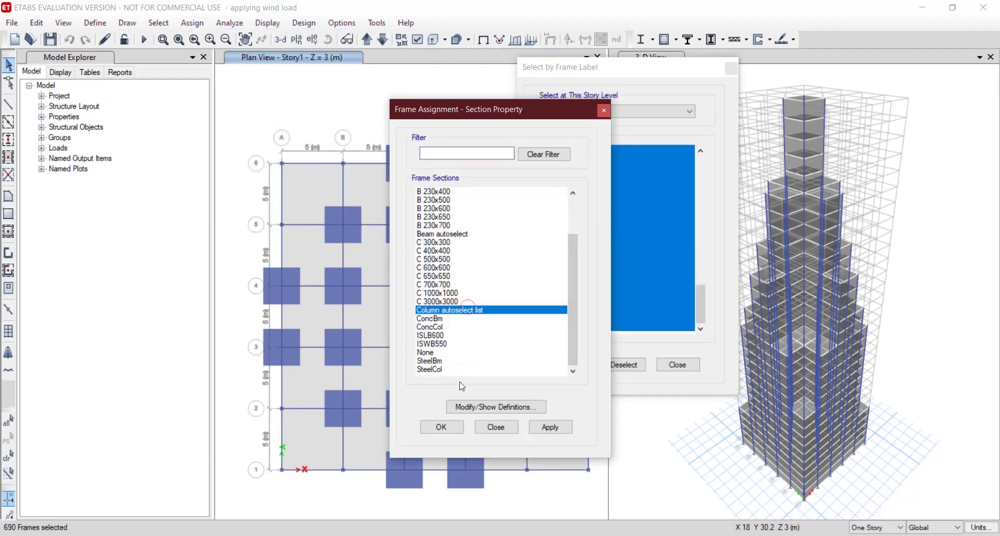
click(457, 432)
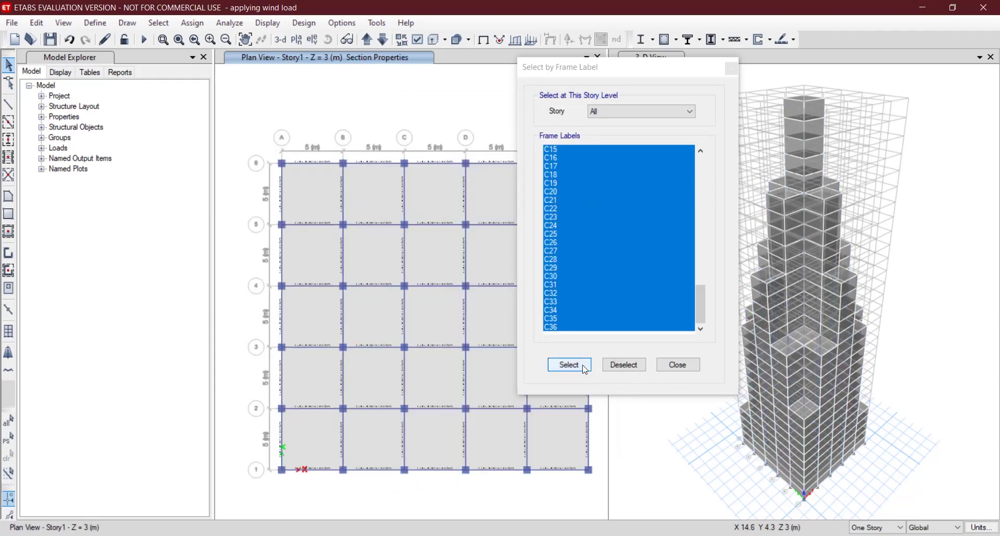
click(672, 365)
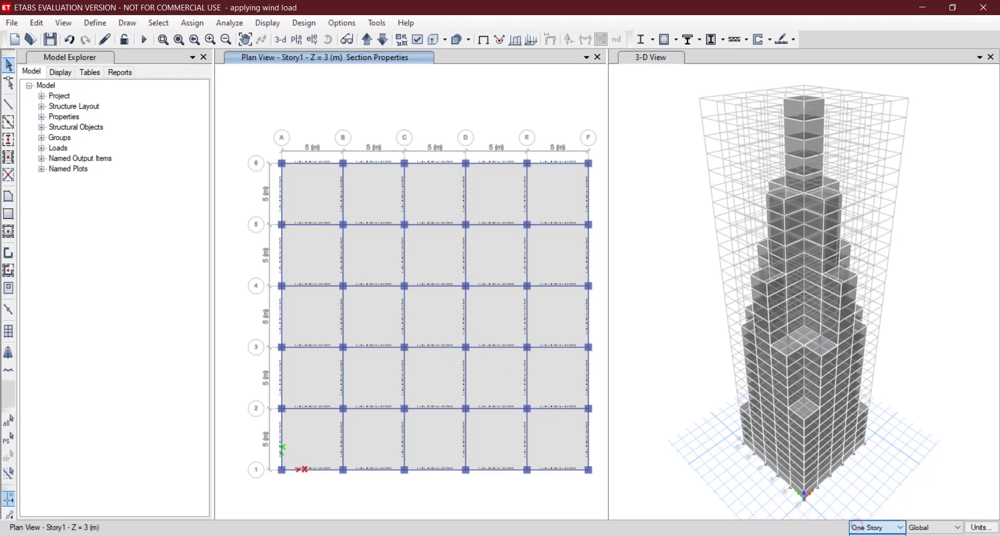
Step: Set the plan scope to All Stories and delete the central bay's beams on grid lines C, D and 3
scroll(856, 527, down, 1)
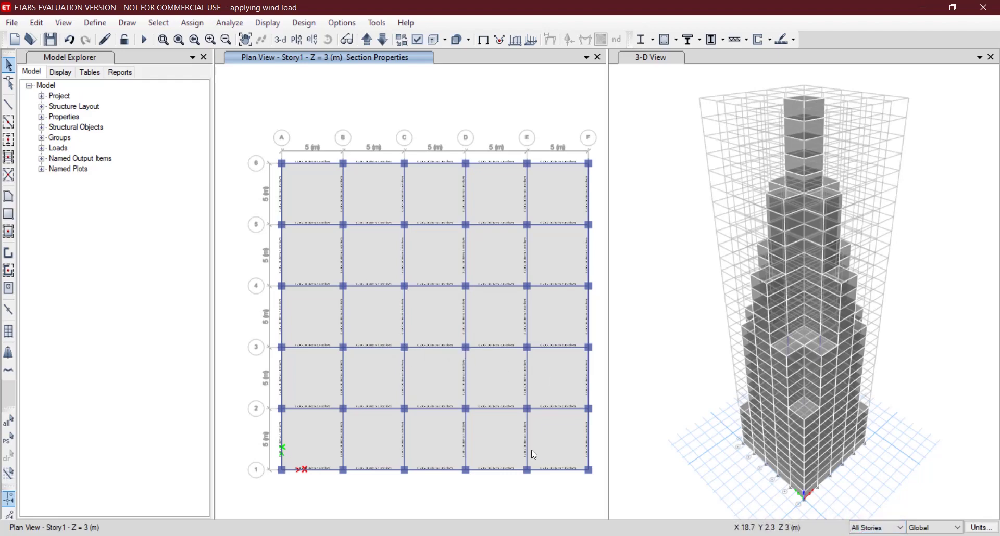
click(404, 309)
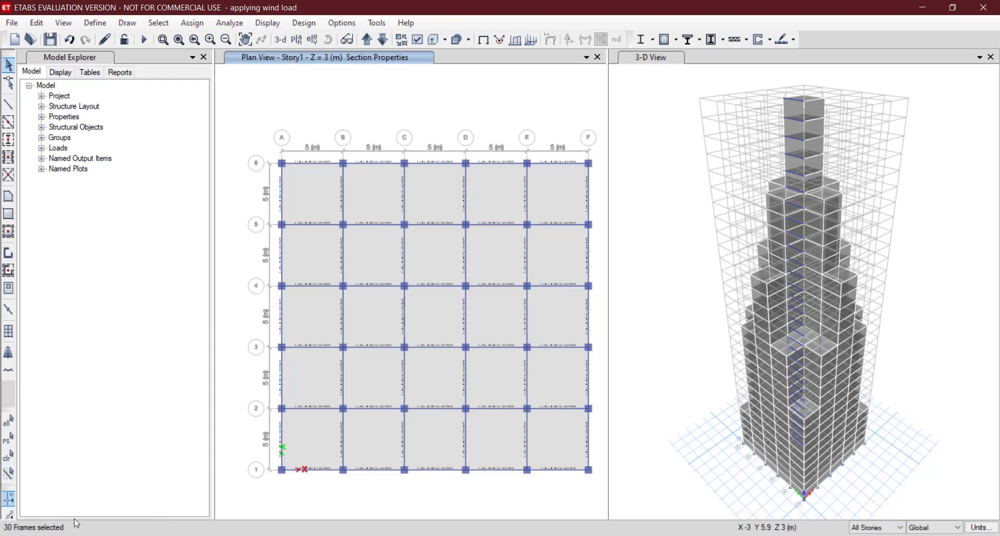
click(432, 347)
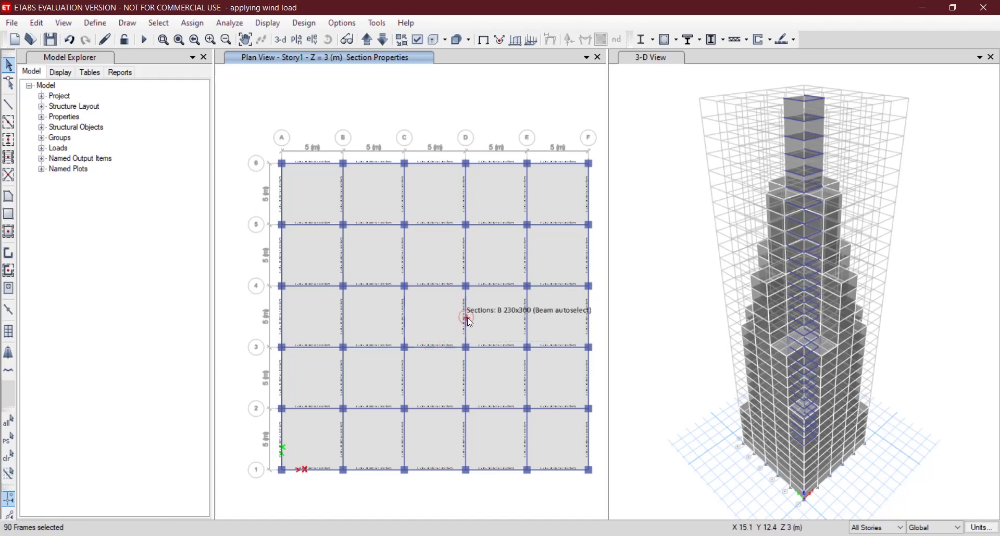
key(Delete)
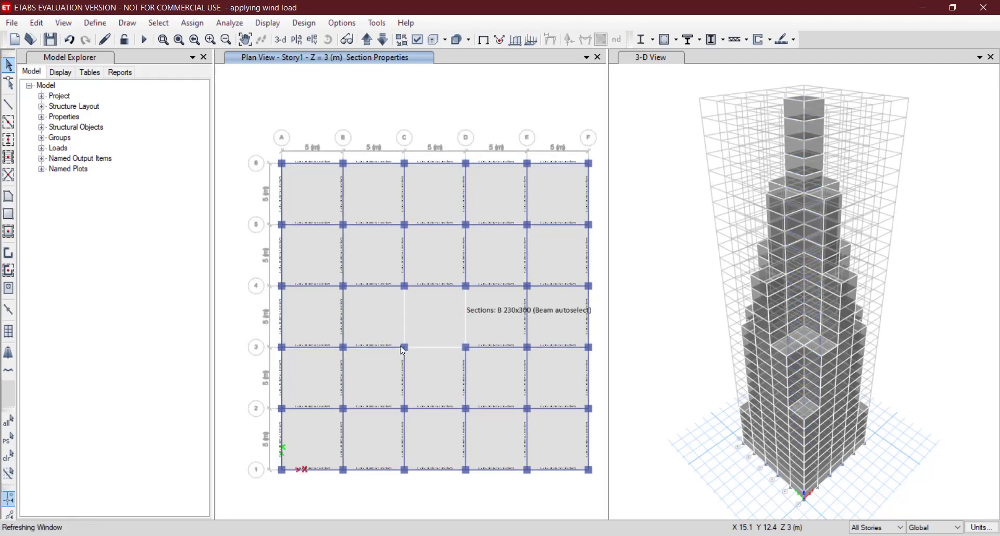
Step: Try to select the central bay's column at grid C-4 on all stories, clearing the selection after each attempt
scroll(416, 341, down, 2)
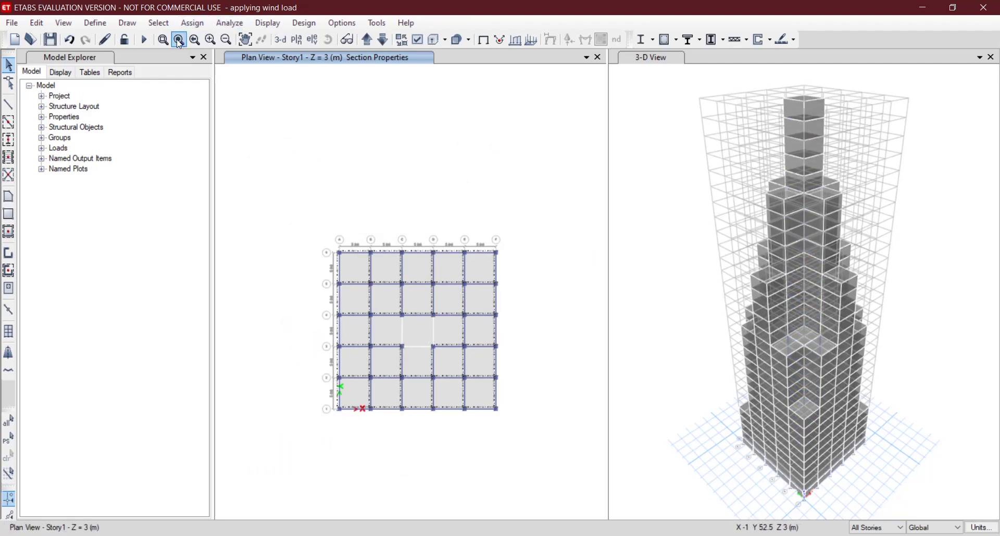
click(213, 39)
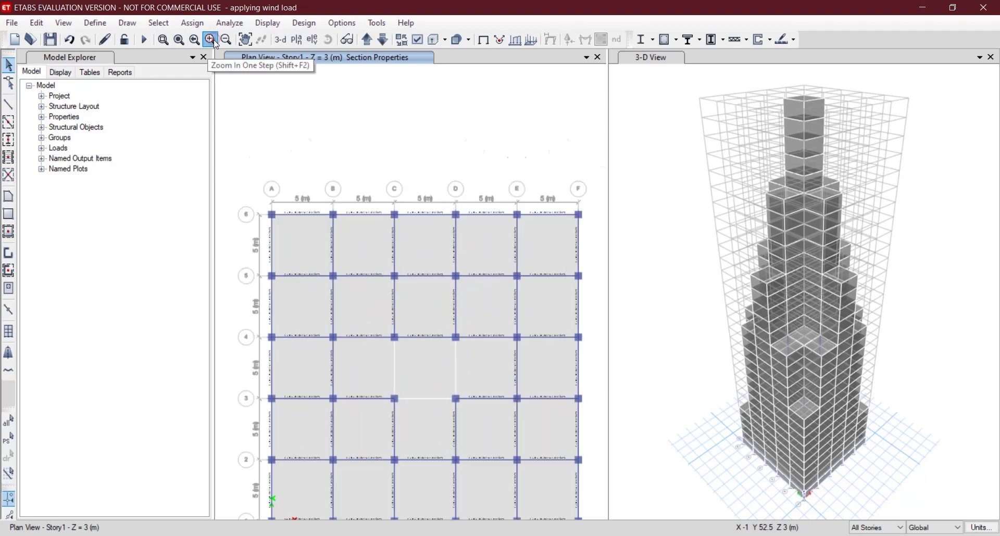
click(213, 40)
click(214, 40)
middle_drag(542, 184, 435, 248)
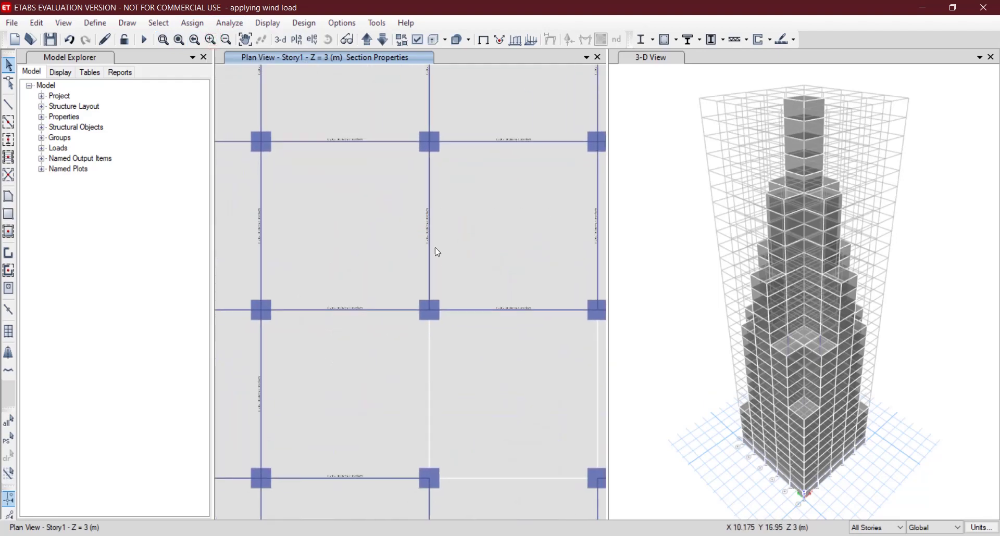
click(432, 313)
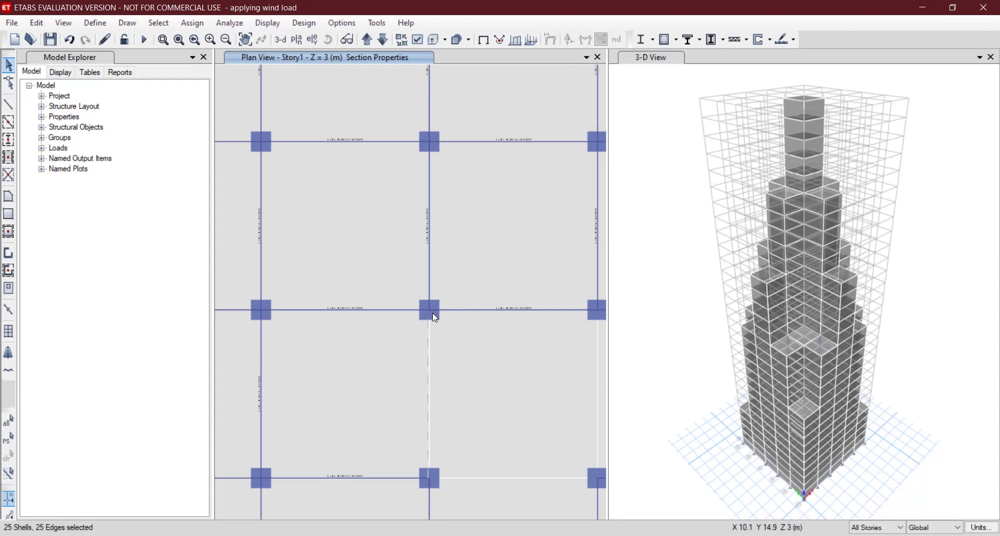
click(434, 315)
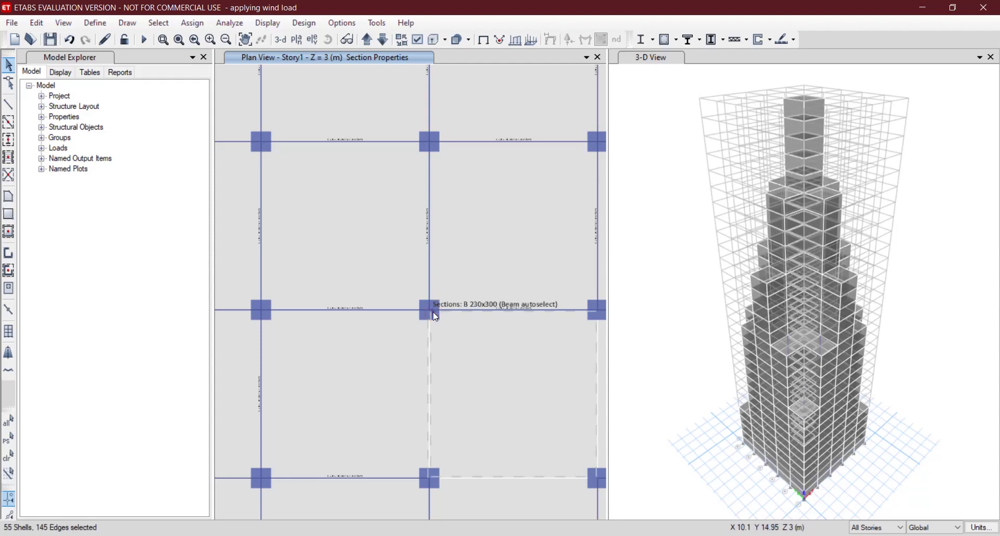
key(ctrl+q)
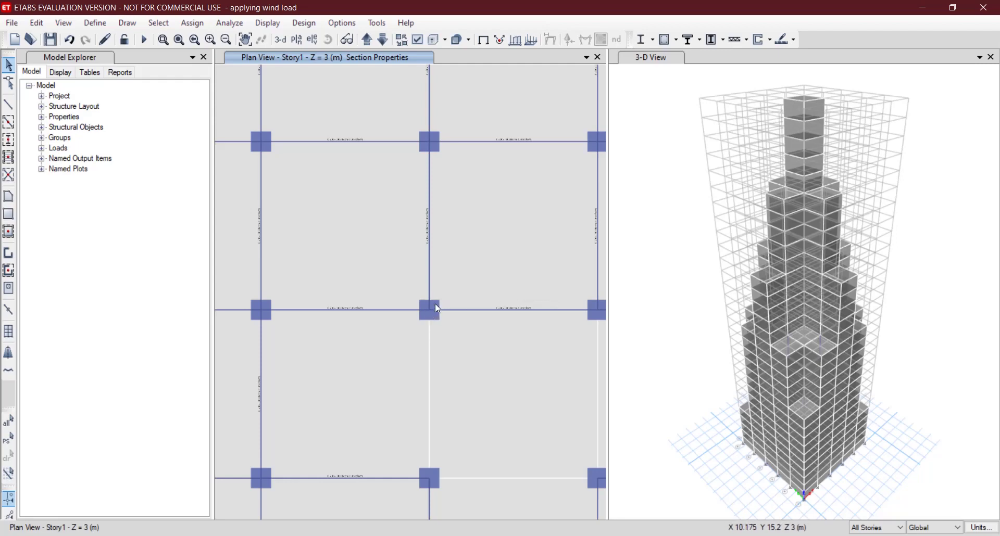
click(435, 305)
key(ctrl+q)
Step: Delete the central bay's four columns at C-3, C-4, D-3 and D-4 and its remaining grid line 4 beam on all stories, leaving slabs out
click(430, 310)
click(426, 307)
click(436, 314)
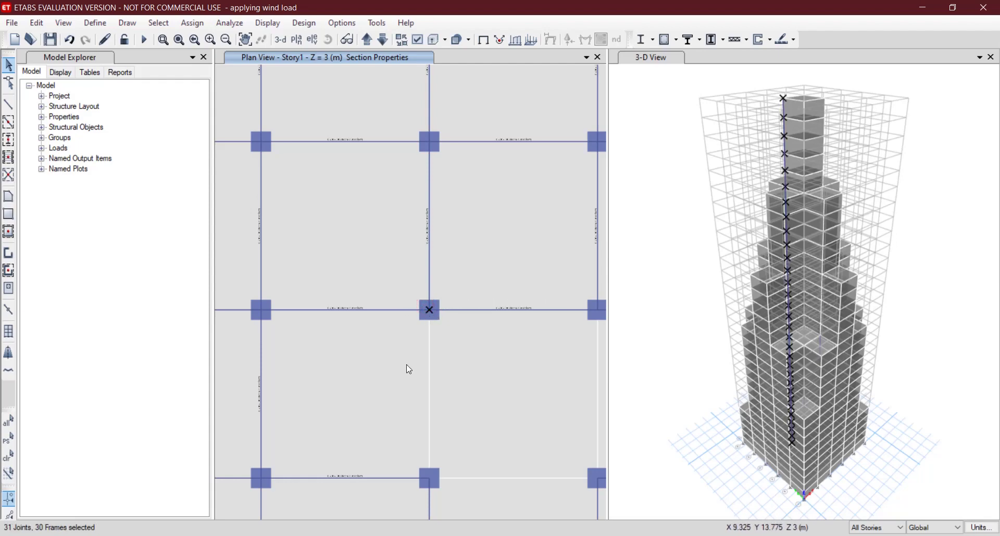
middle_drag(461, 385, 448, 313)
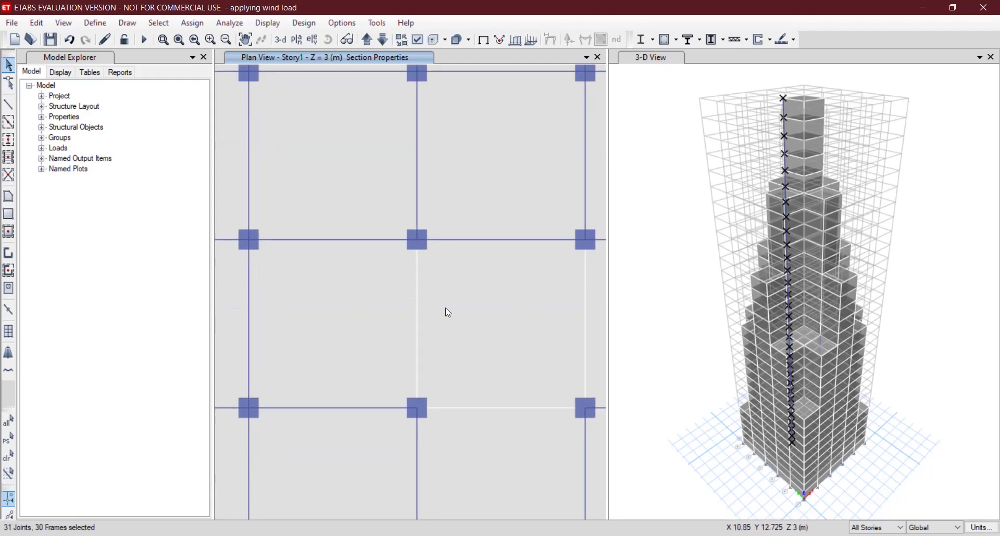
click(423, 402)
middle_drag(408, 365, 467, 417)
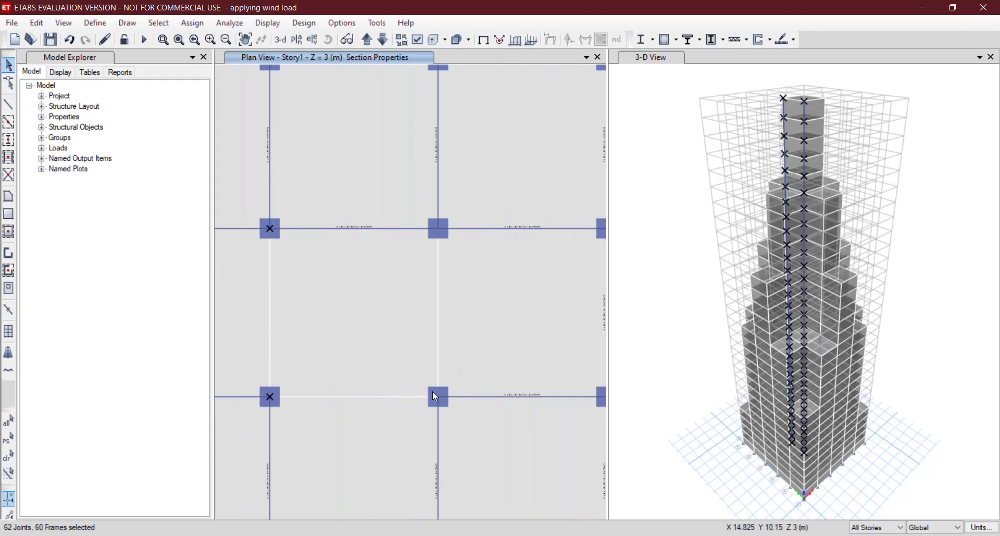
click(444, 404)
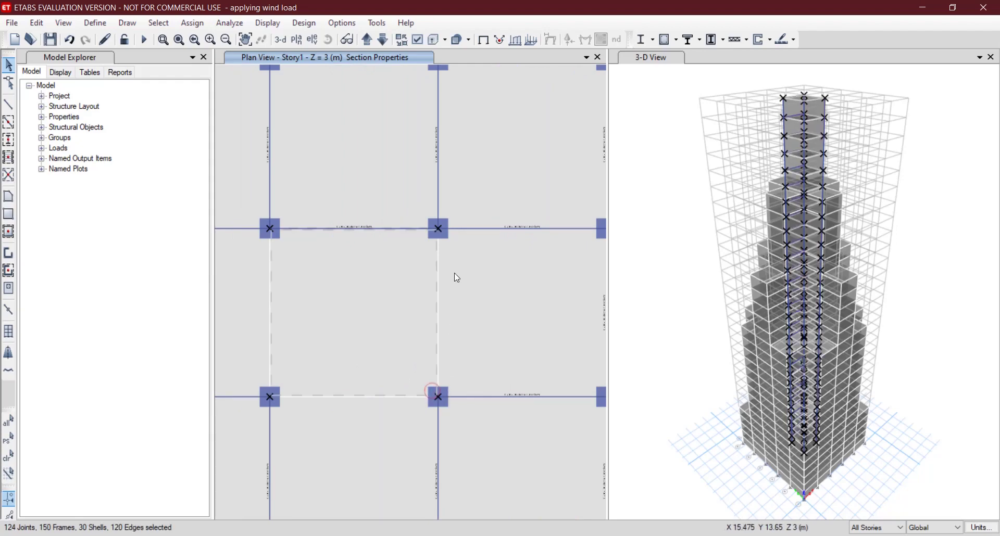
click(375, 342)
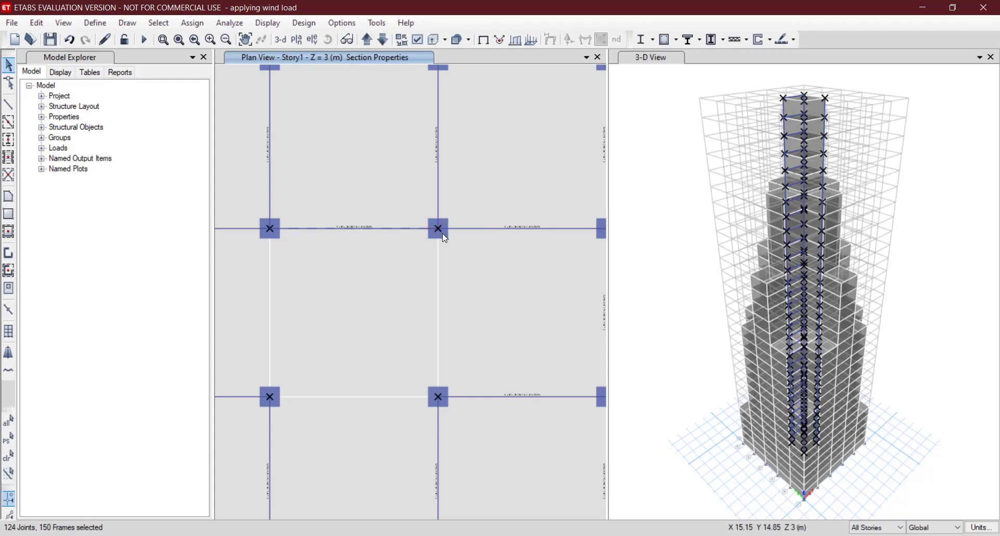
key(ctrl+q)
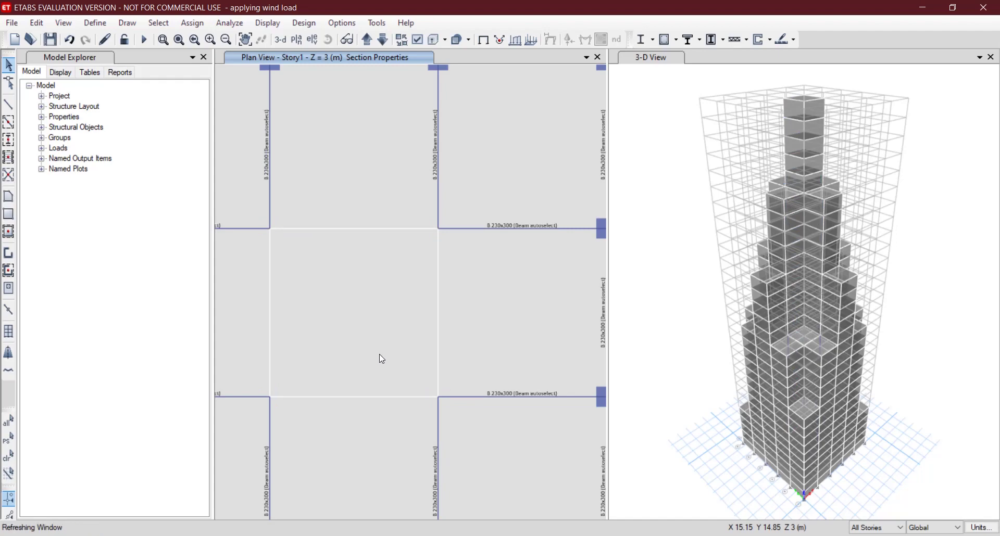
scroll(379, 354, down, 2)
middle_drag(376, 321, 423, 301)
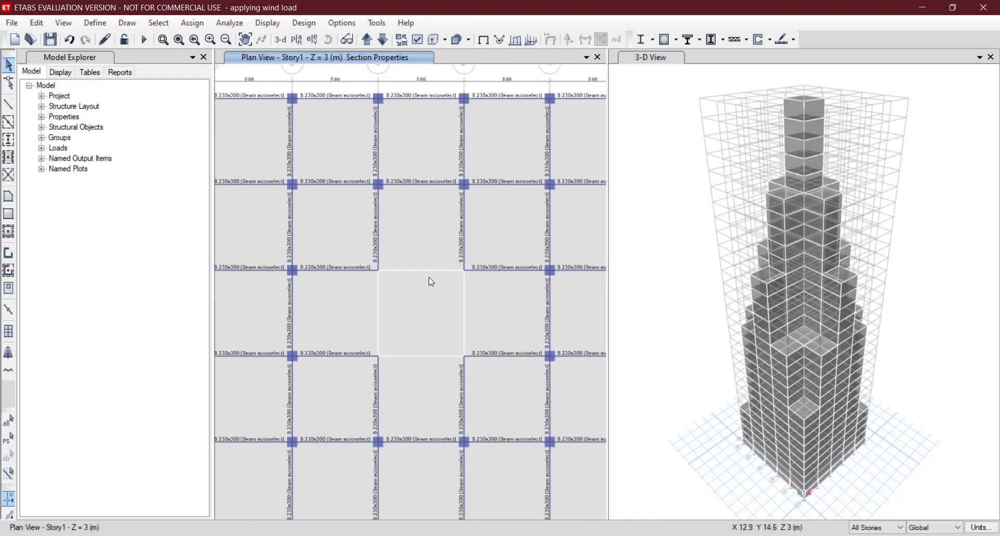
Step: Add a new wall section property and name it "Shear Wall 300mm"
click(99, 24)
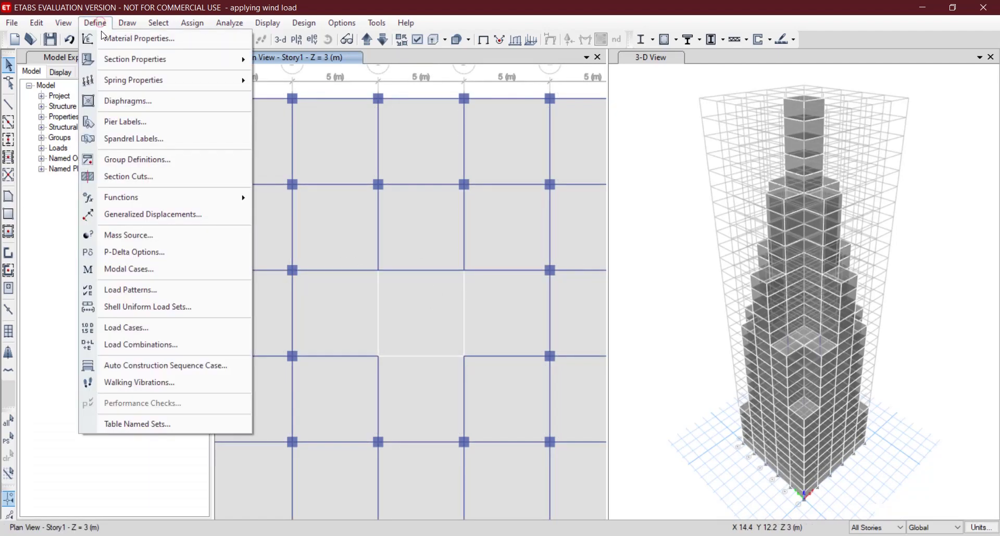
mouse_move(140, 65)
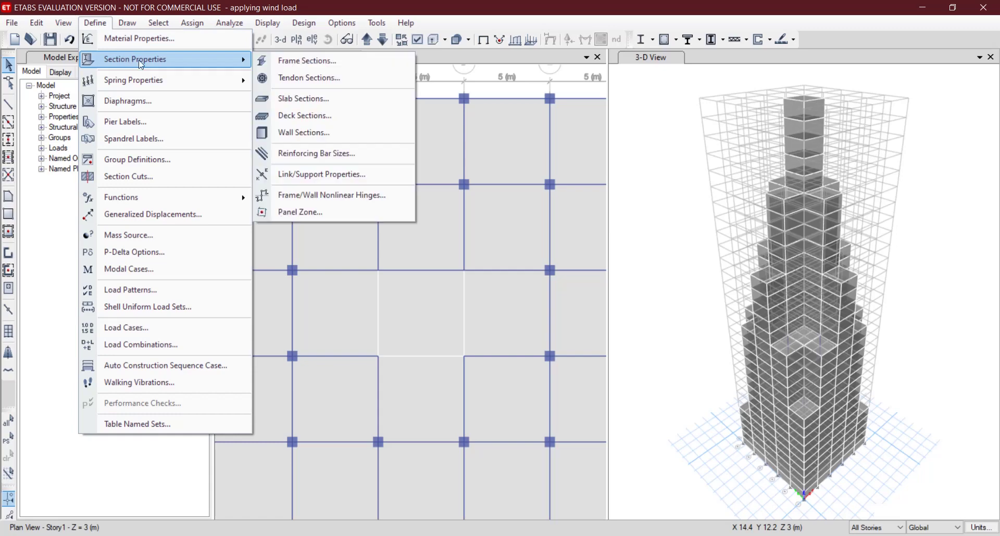
click(304, 132)
click(597, 232)
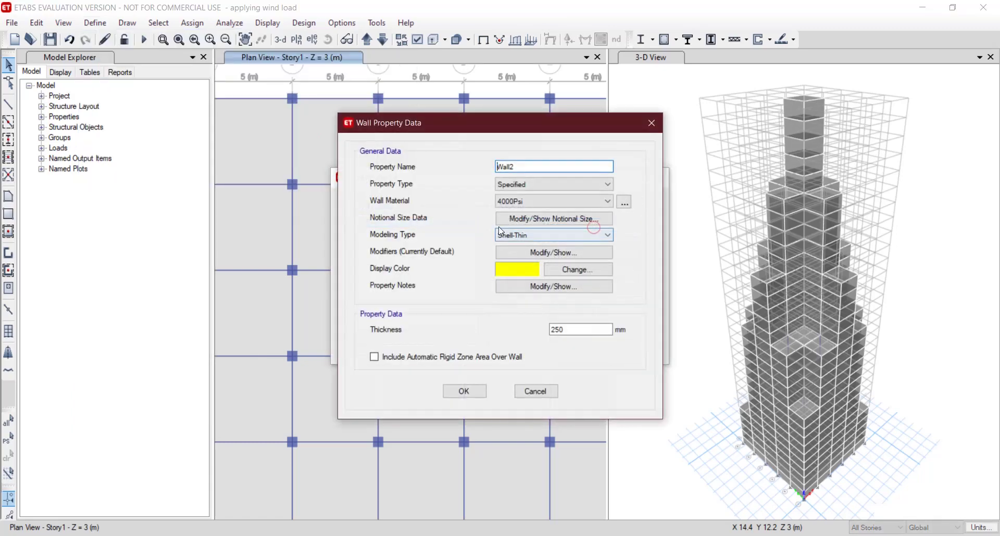
drag(529, 165, 489, 160)
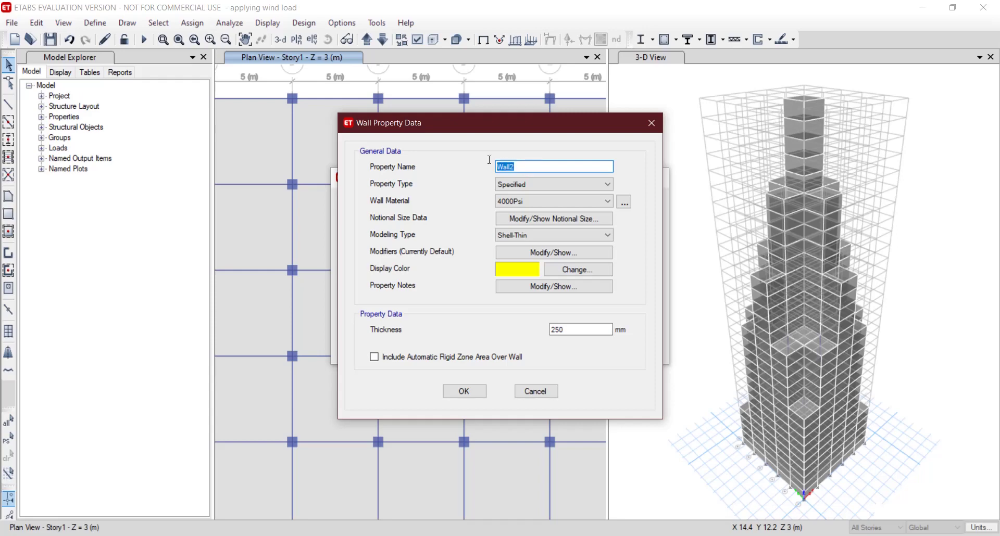
text(Shear)
Step: Set the new wall property's material to M50 and its thickness to 300 mm, and accept the wall definitions
click(573, 202)
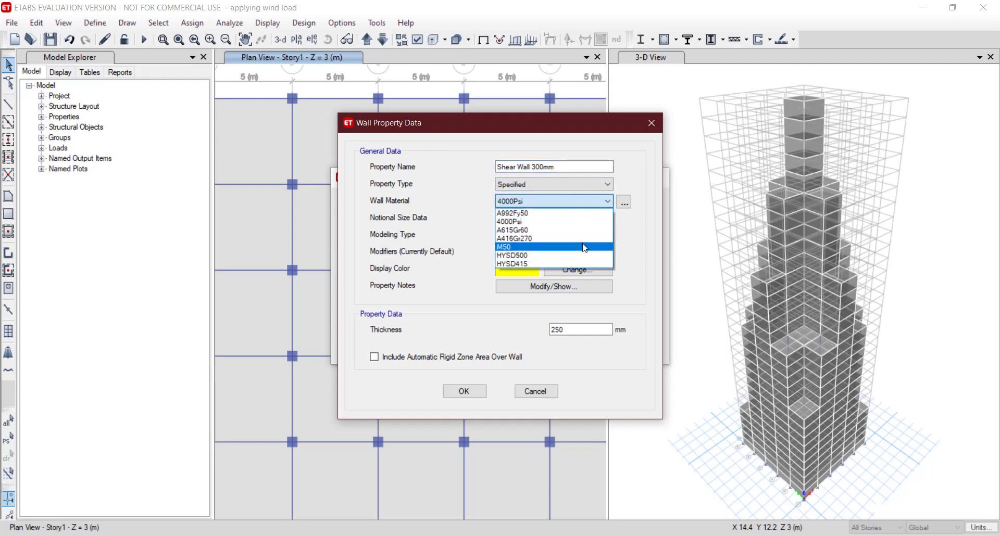
click(578, 247)
click(589, 331)
drag(589, 331, 551, 333)
text(300)
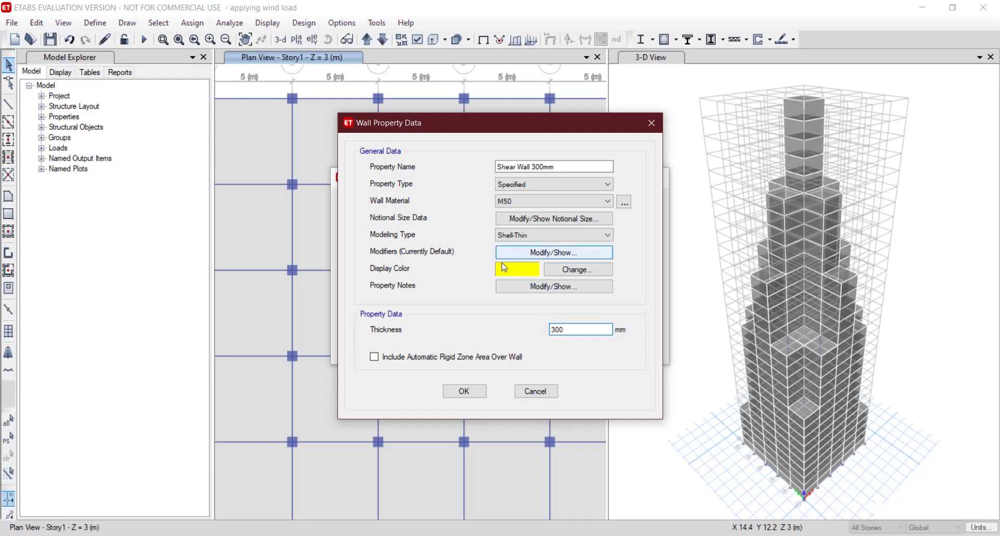
click(464, 391)
click(571, 313)
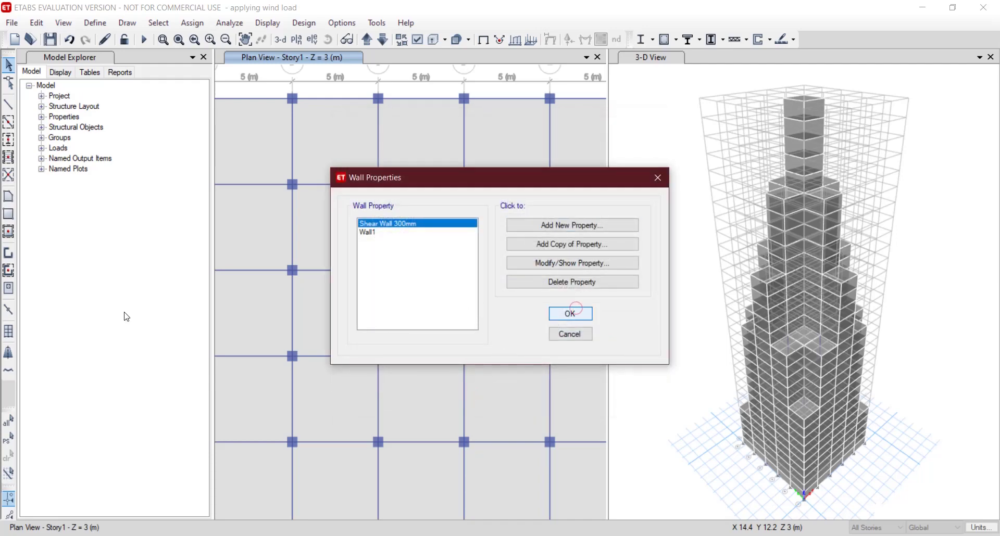
Step: Show elevation C in place of the 3-D view and delete the central bay's wall panels on the top five stories
click(646, 280)
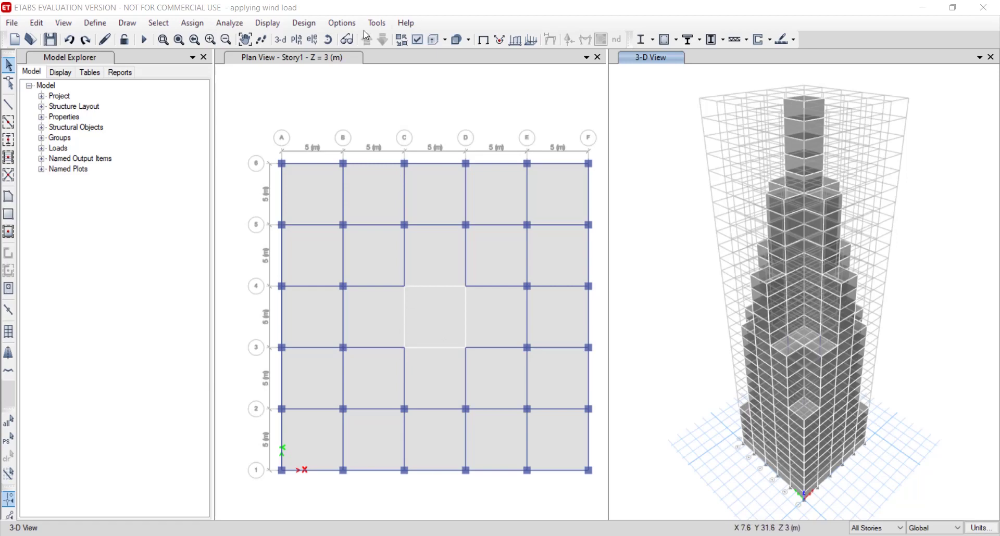
click(312, 40)
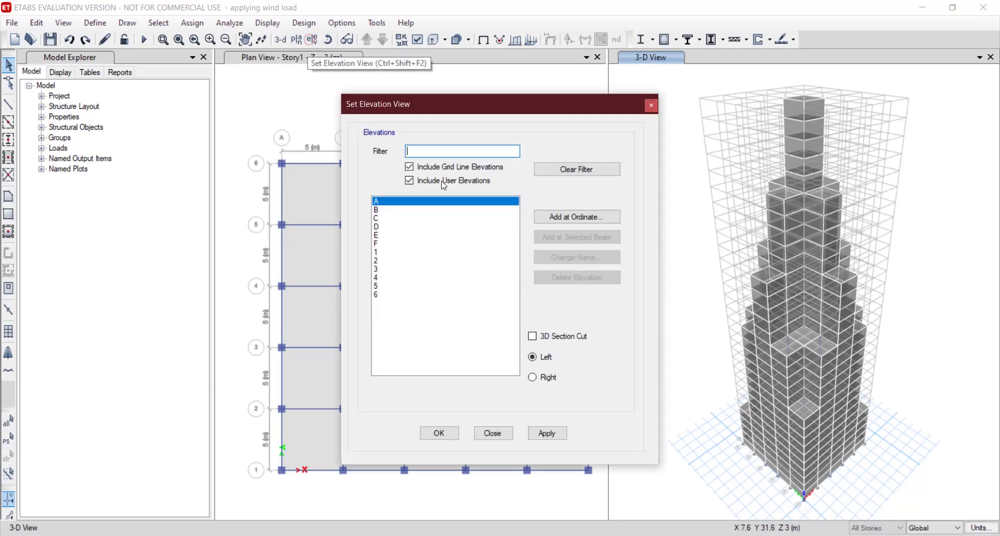
click(378, 218)
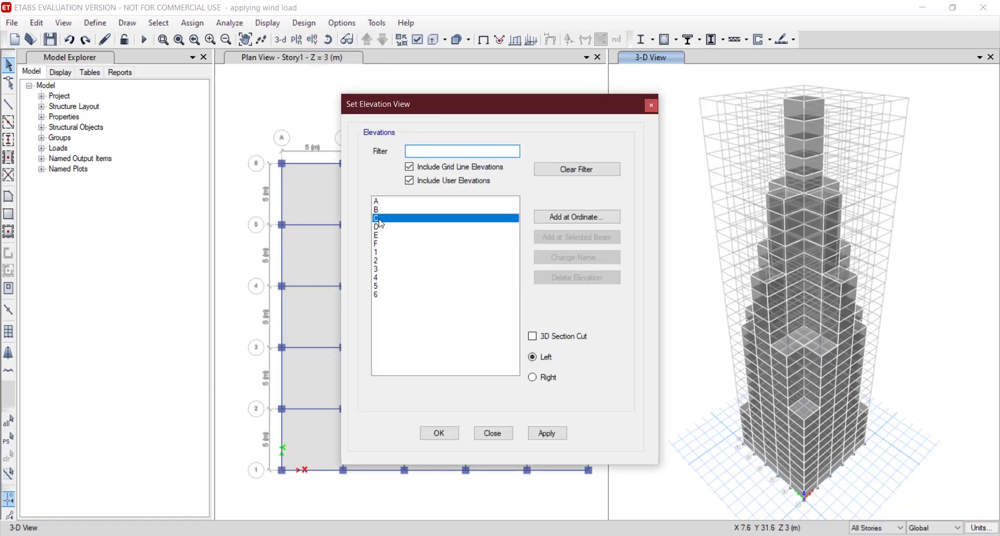
click(532, 435)
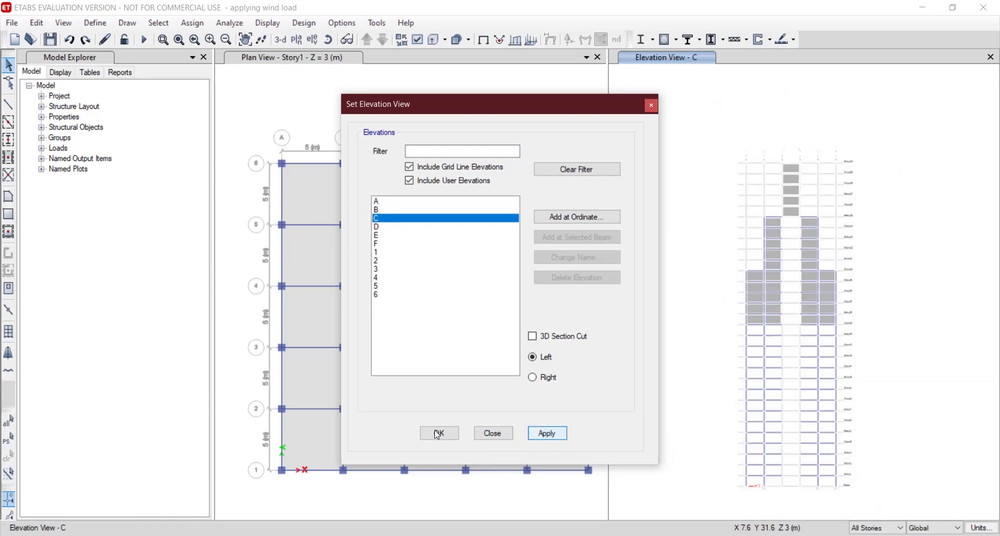
click(437, 434)
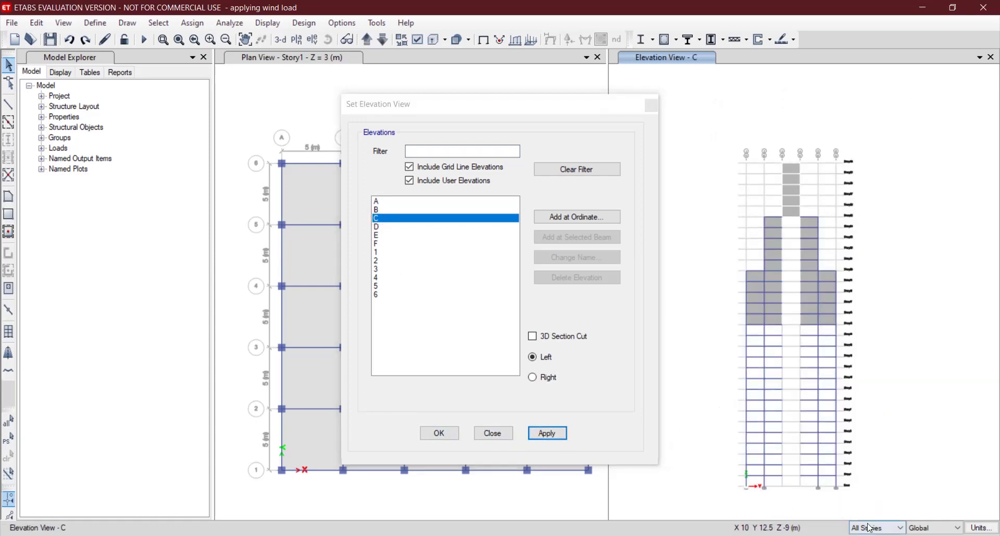
click(791, 214)
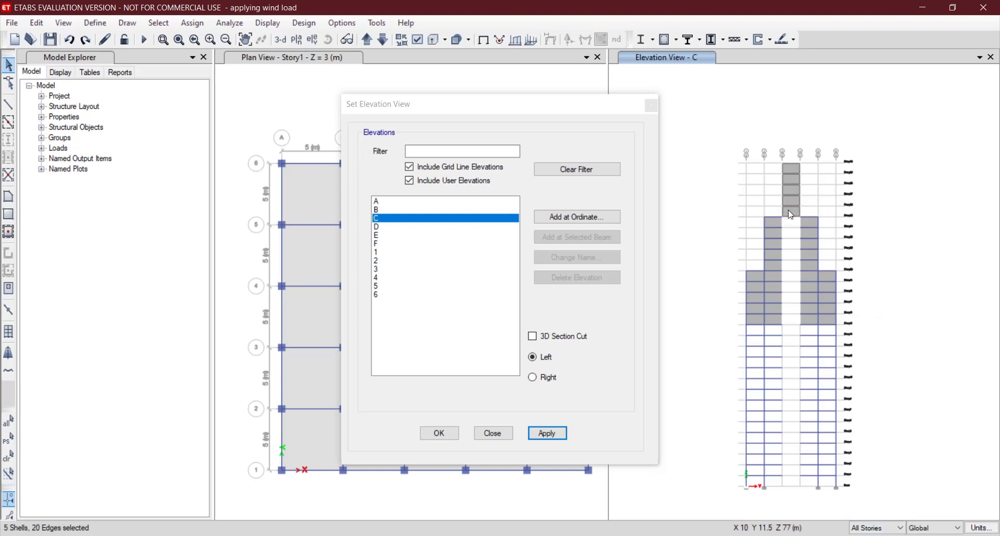
click(789, 210)
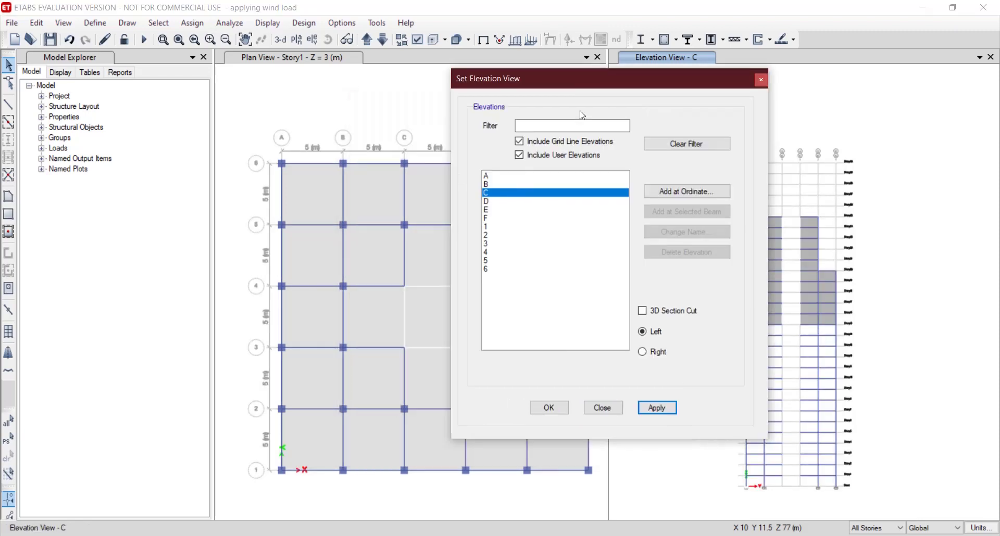
Step: Switch the elevation view to grid line 3 and delete the central bay's wall panels on the top five stories
drag(563, 82, 679, 100)
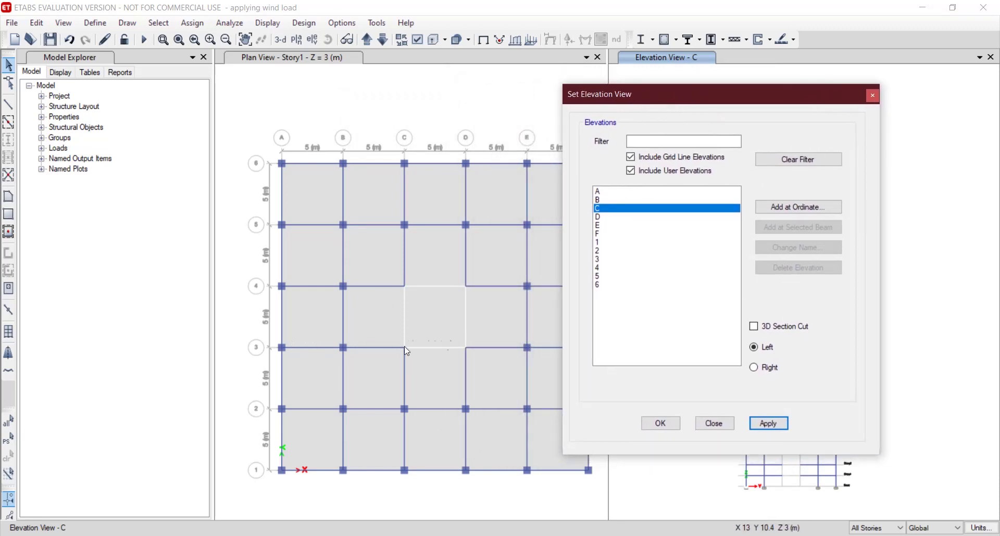
click(599, 261)
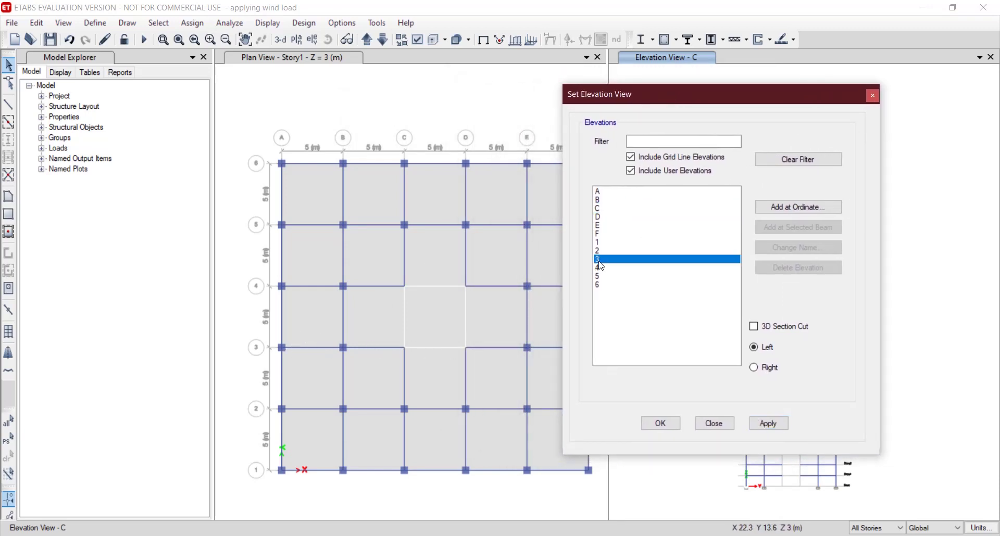
click(768, 423)
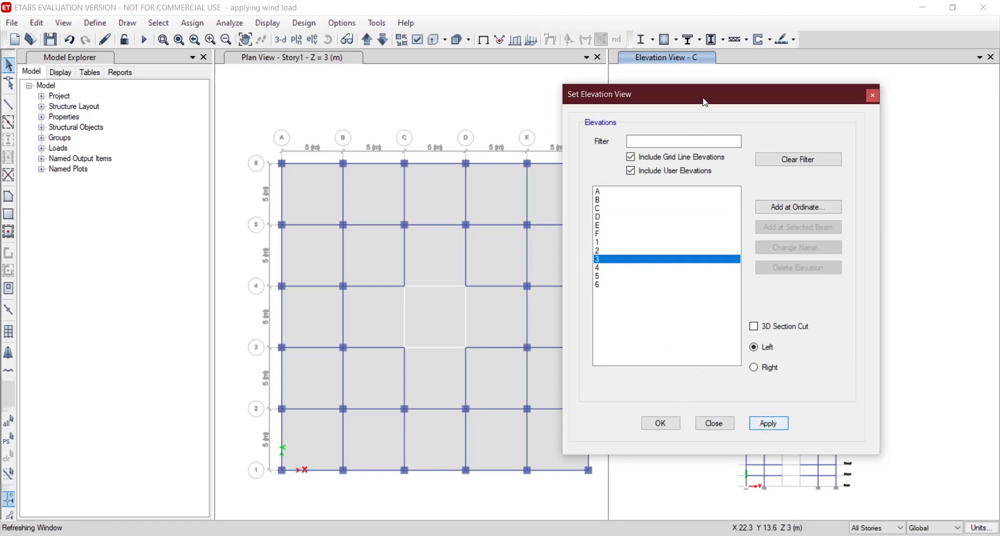
drag(709, 100, 405, 108)
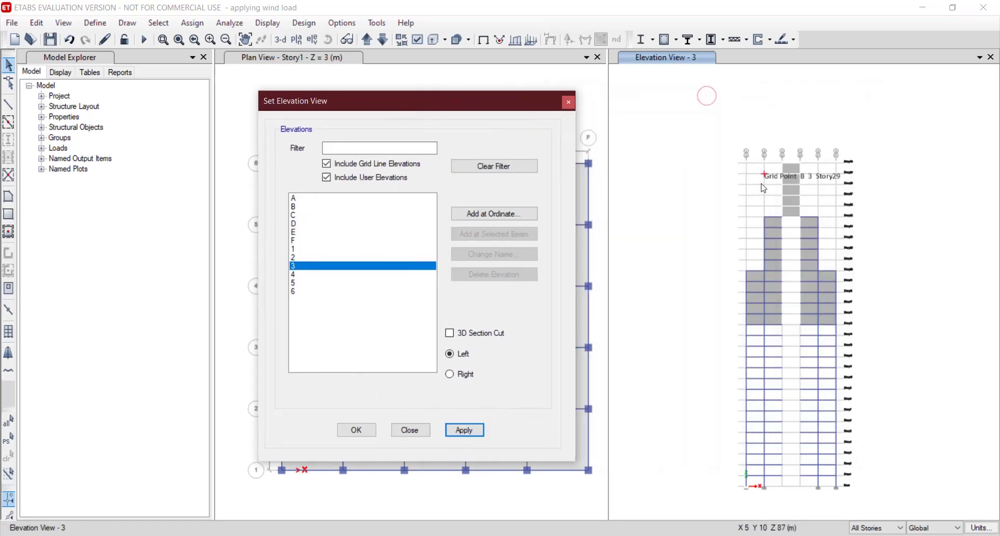
click(795, 215)
click(792, 211)
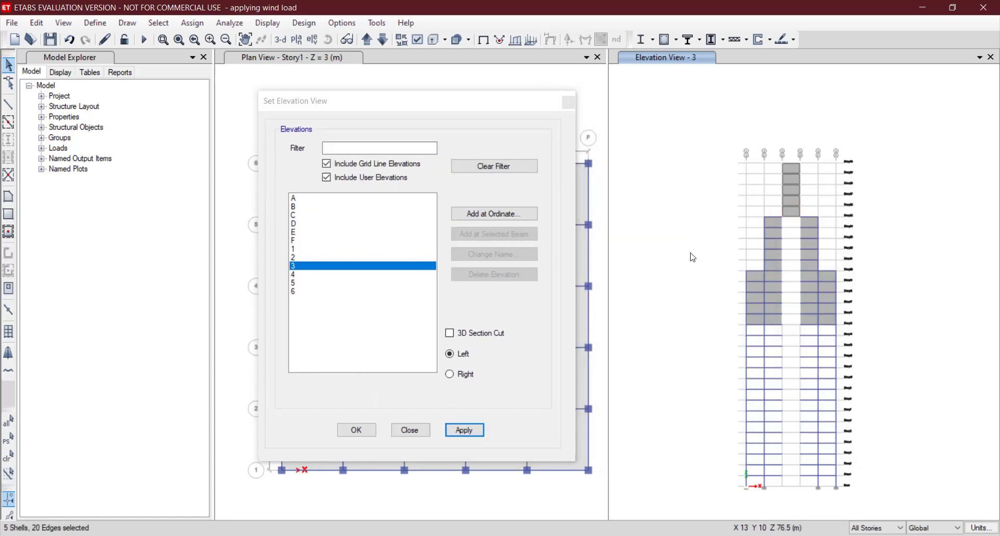
click(648, 281)
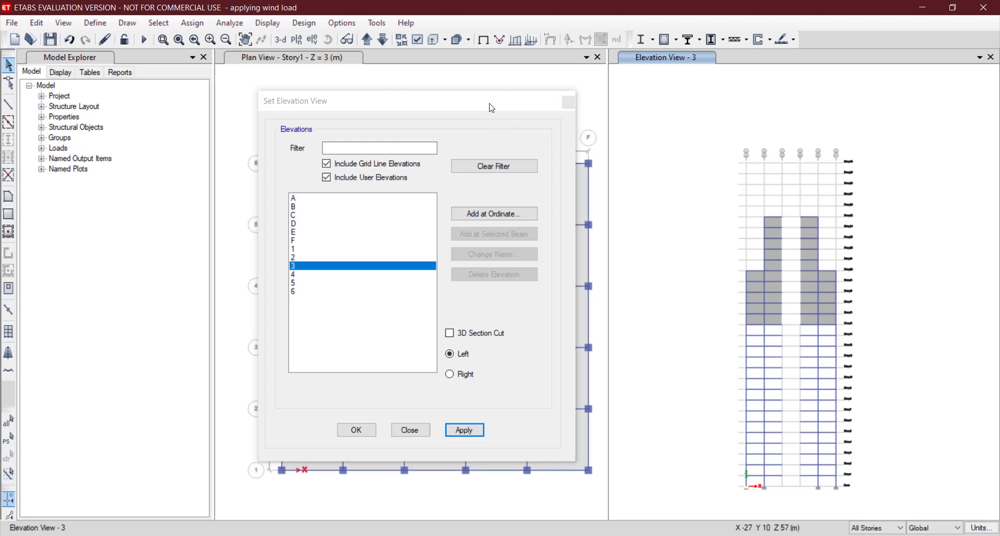
Step: Switch to elevation D, delete the central bay's wall panels on the top five stories, and return to the plan view
drag(490, 107, 834, 93)
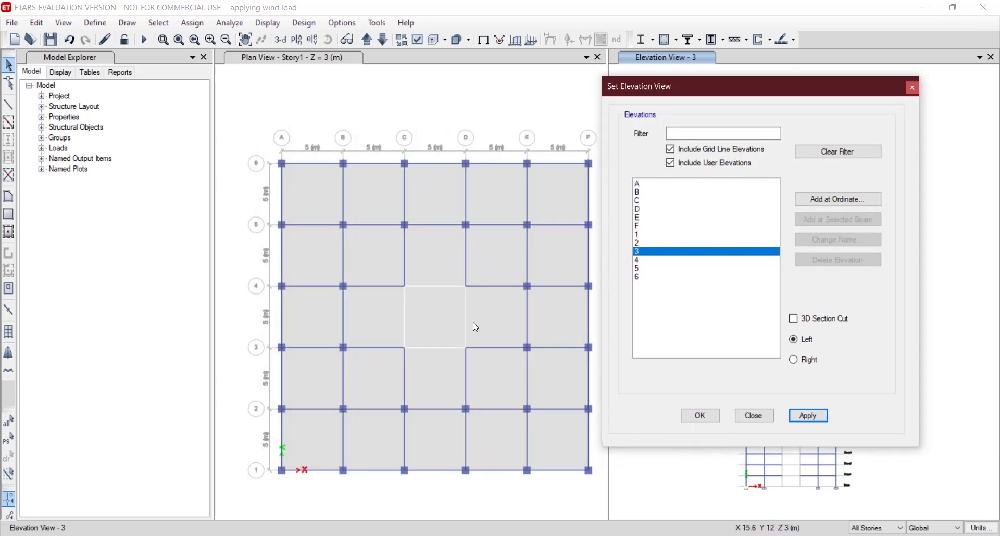
click(637, 210)
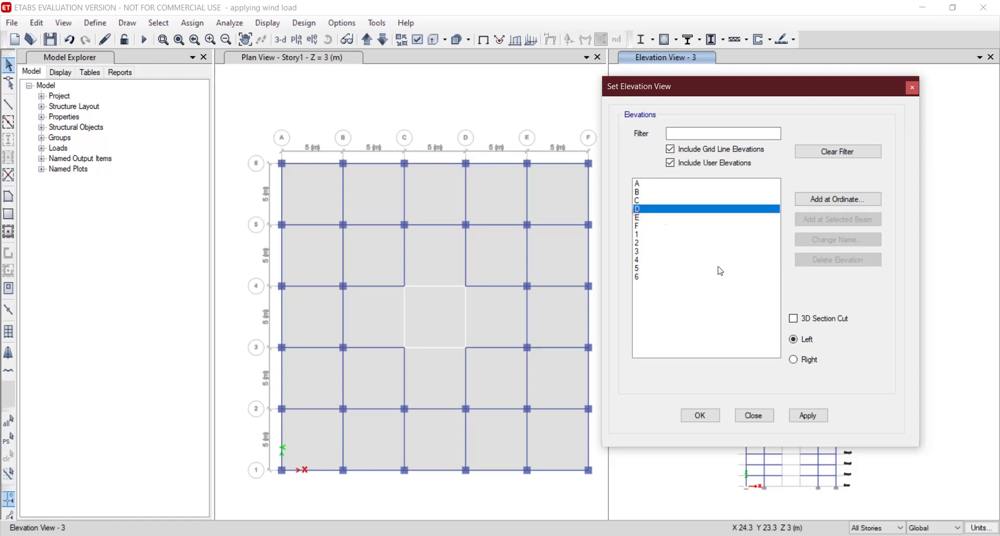
click(808, 415)
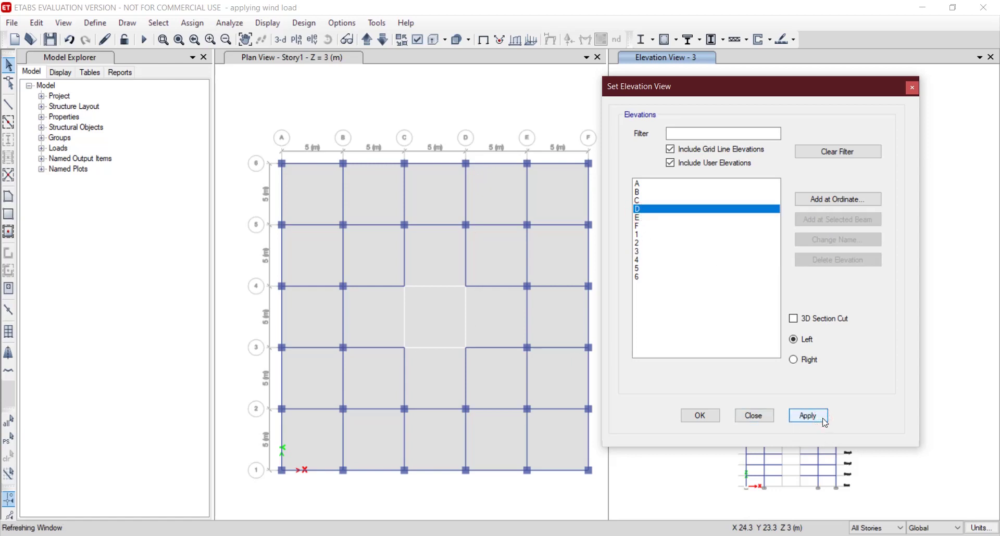
drag(777, 94, 549, 94)
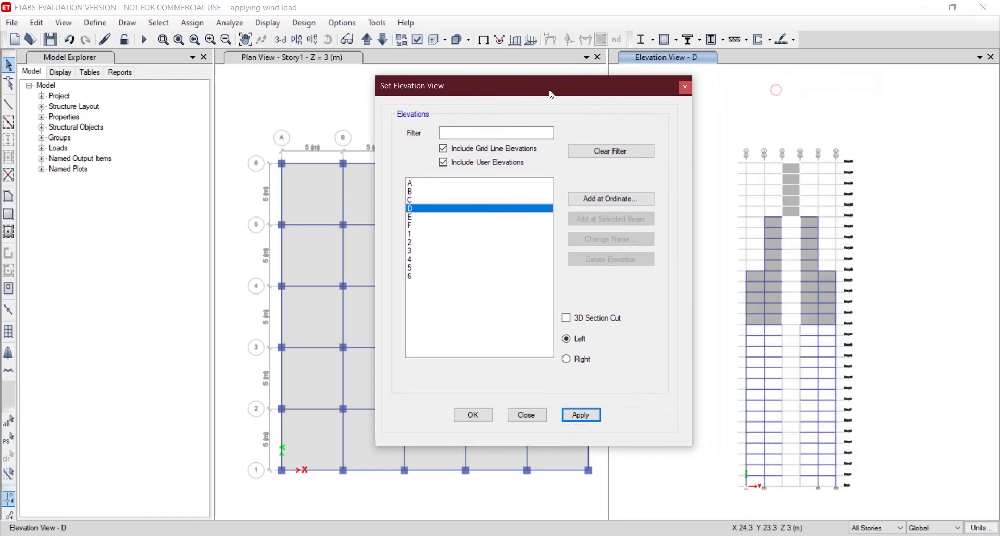
click(792, 213)
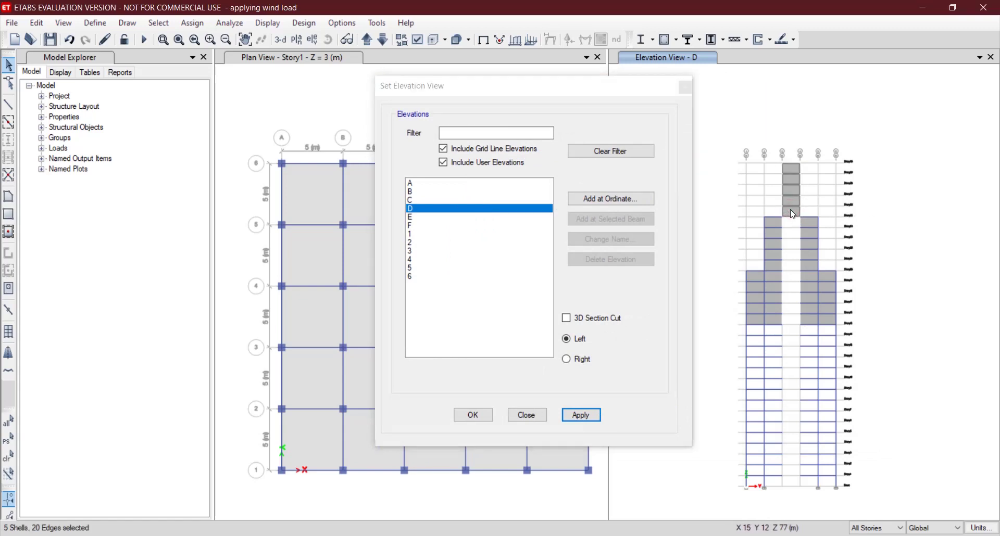
click(793, 214)
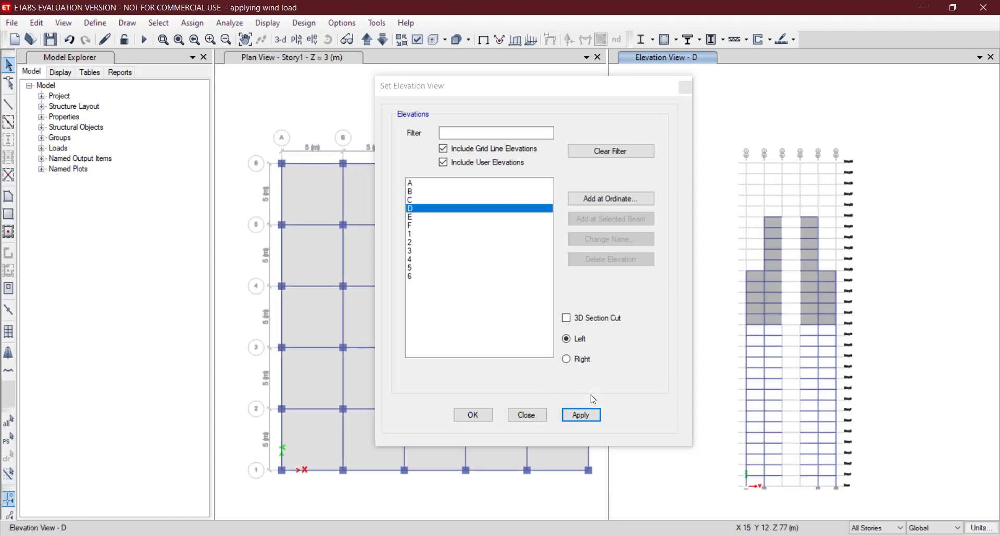
click(527, 416)
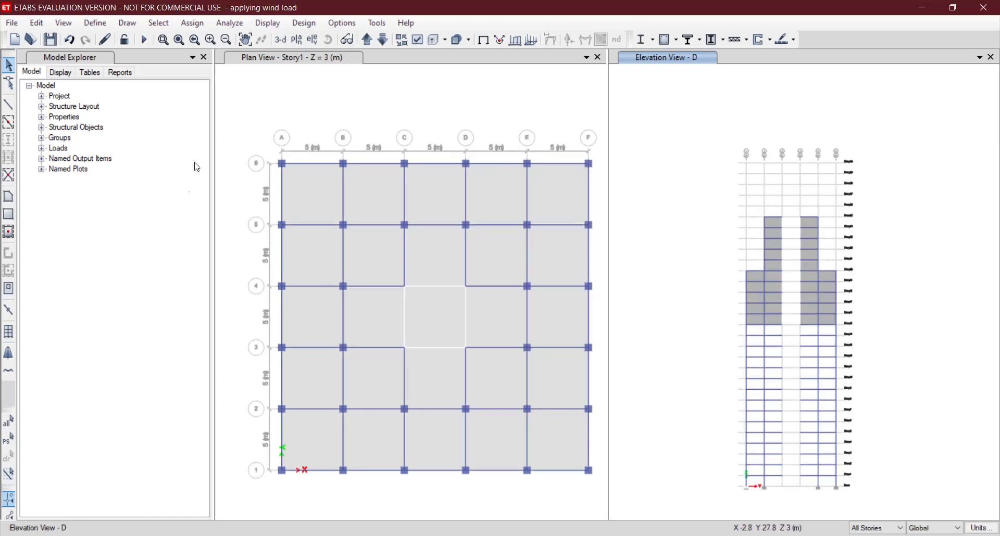
click(234, 125)
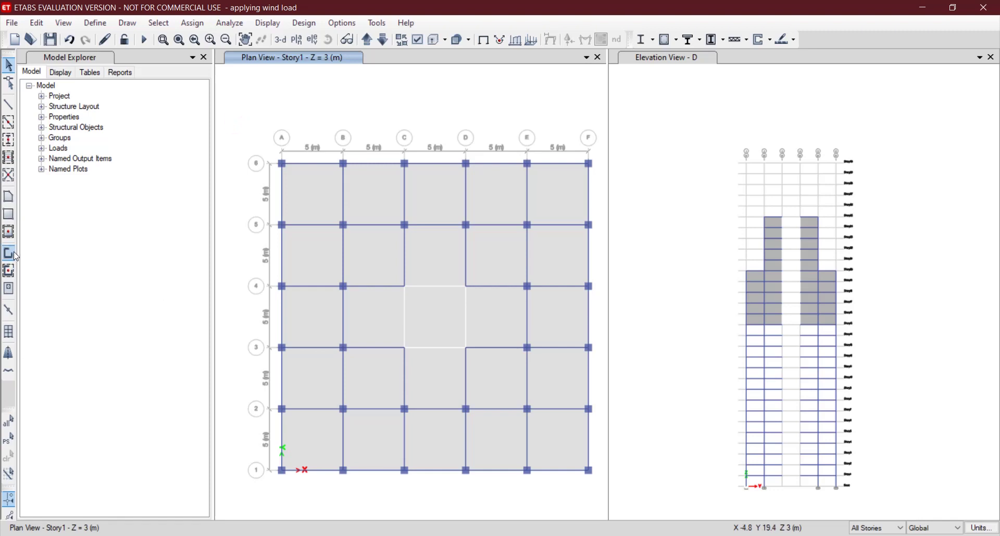
Step: Draw Shear Wall 300mm piers on all stories around the central bay from C4 through C3 and D3 to D4
click(14, 255)
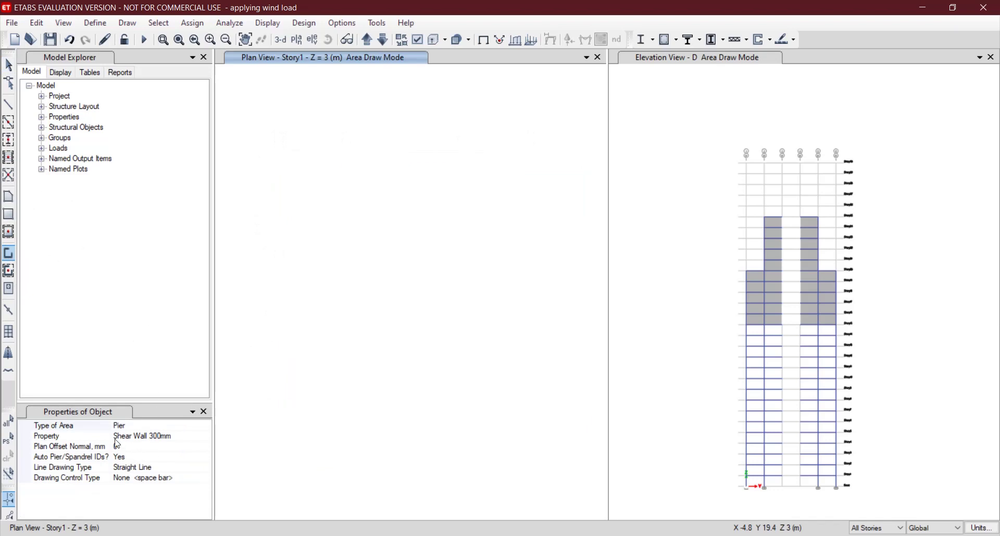
click(166, 436)
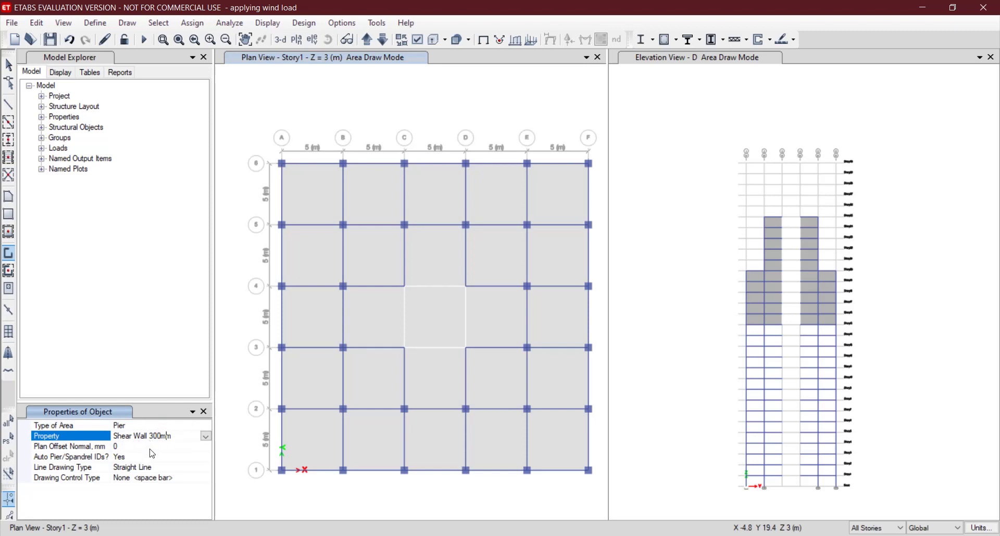
click(405, 287)
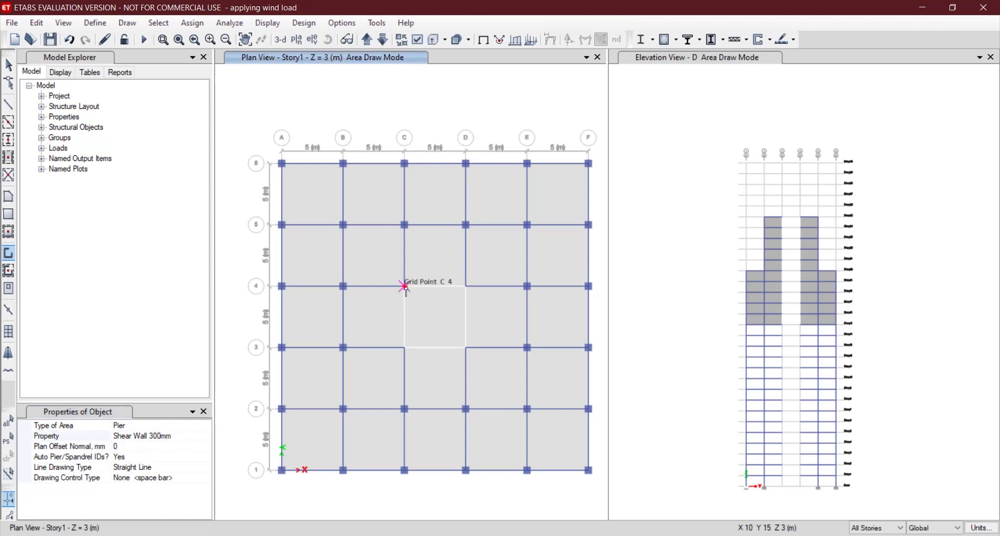
click(436, 350)
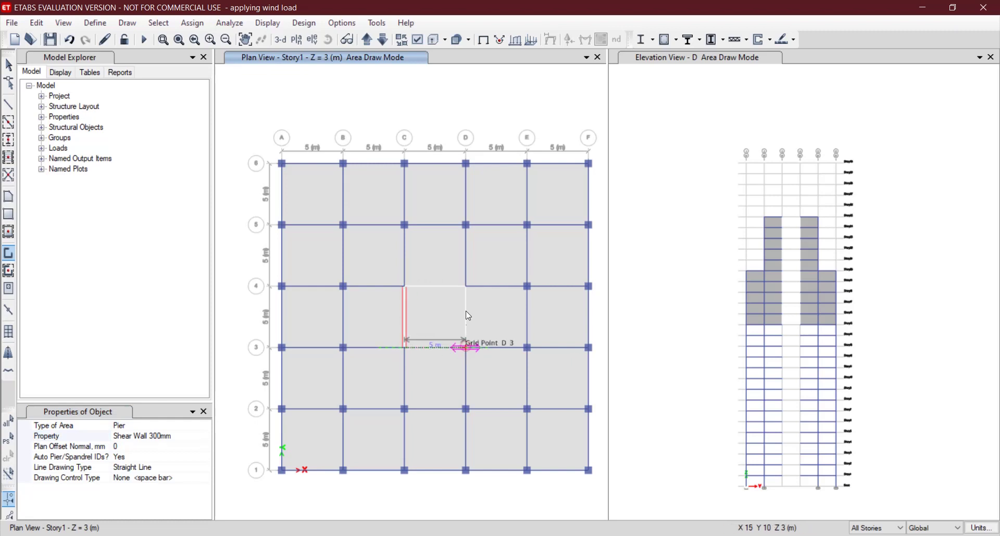
click(468, 292)
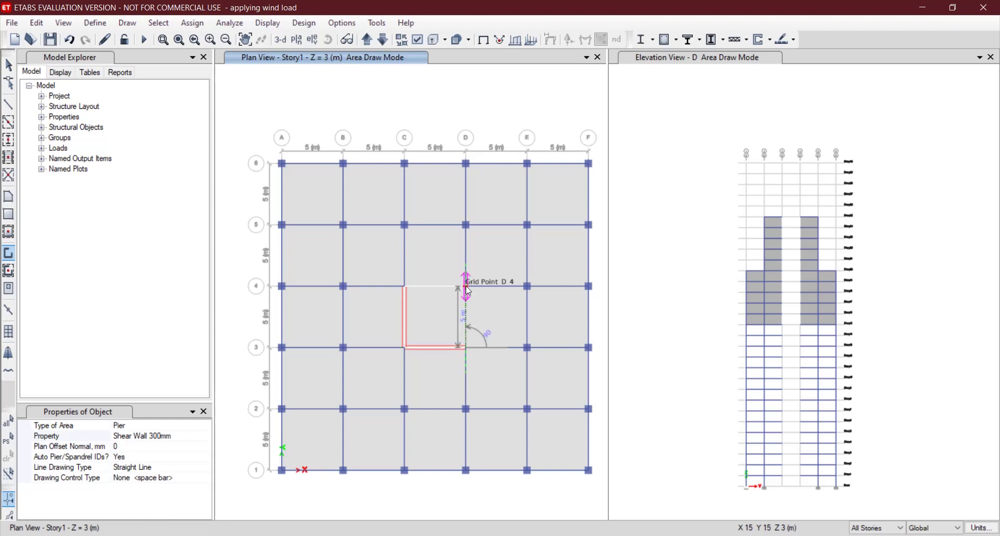
click(468, 291)
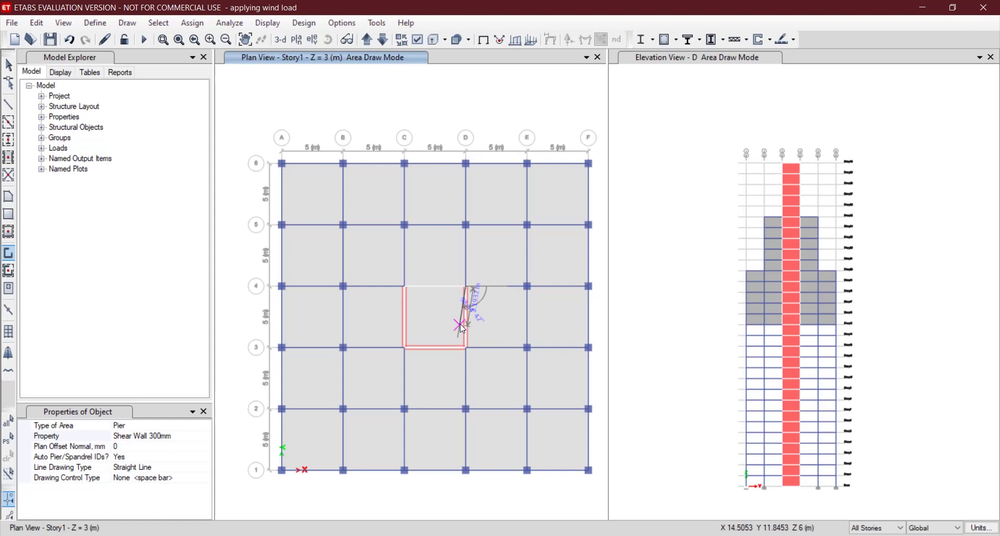
key(Escape)
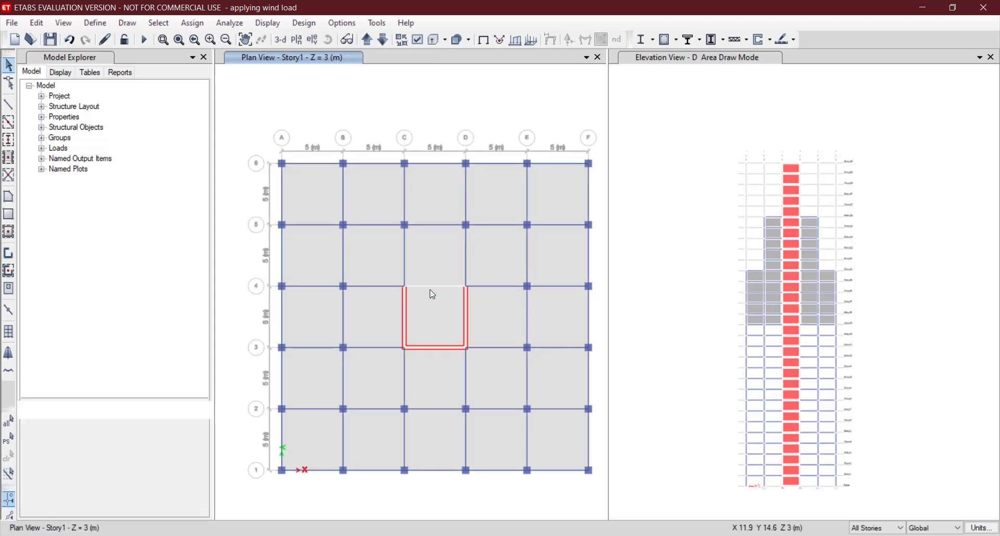
Step: Draw a Beam autoselect frame across the open side of the core, from grid point D4 to C4
click(9, 104)
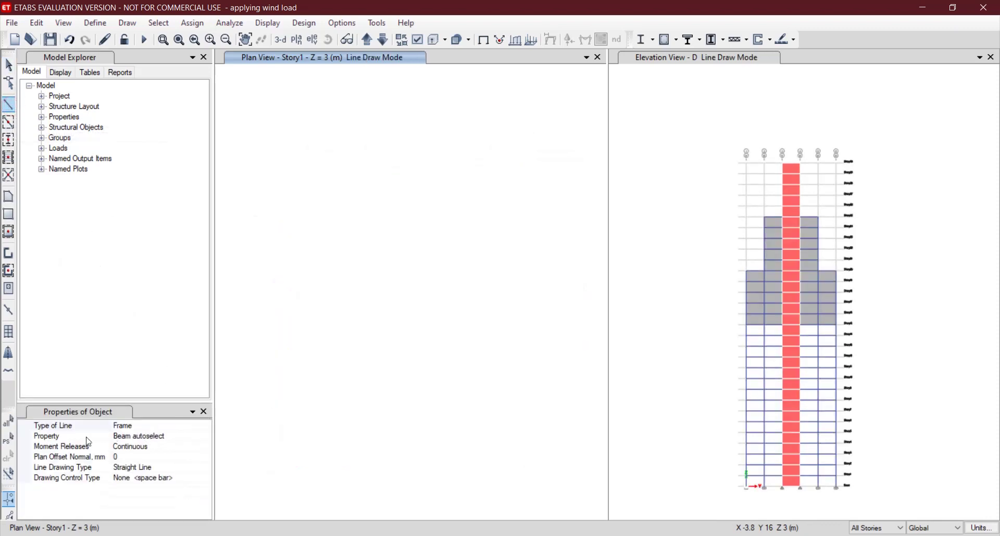
click(146, 437)
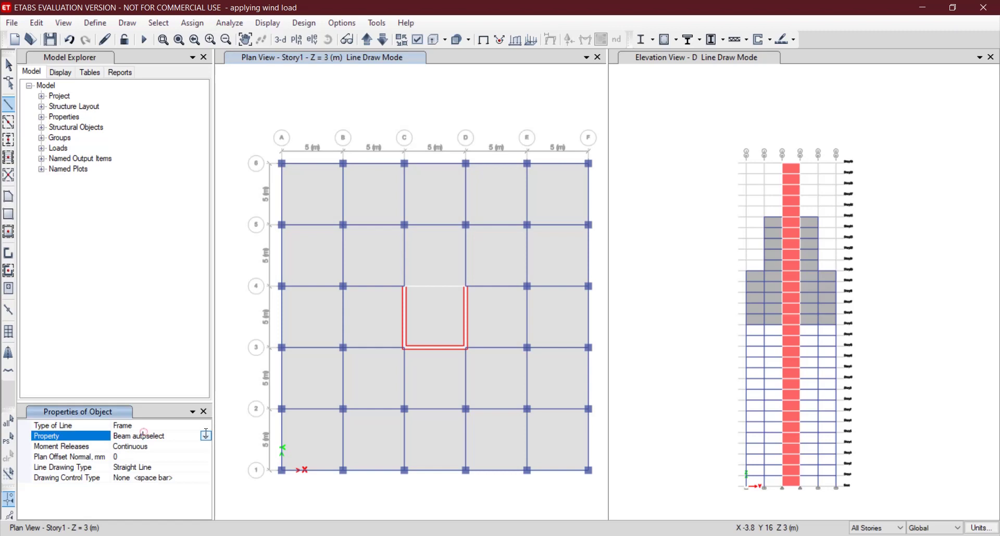
click(466, 287)
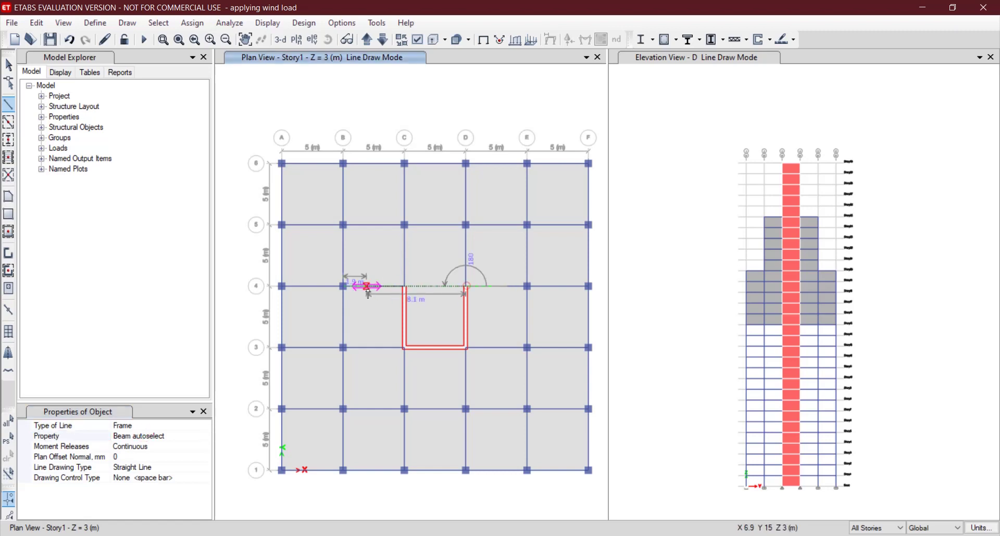
click(407, 287)
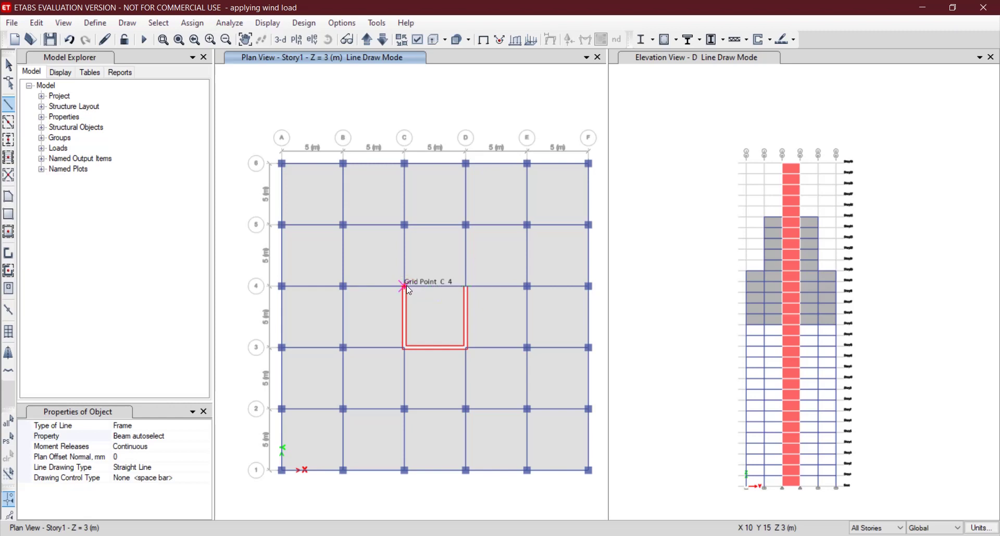
click(408, 349)
key(Escape)
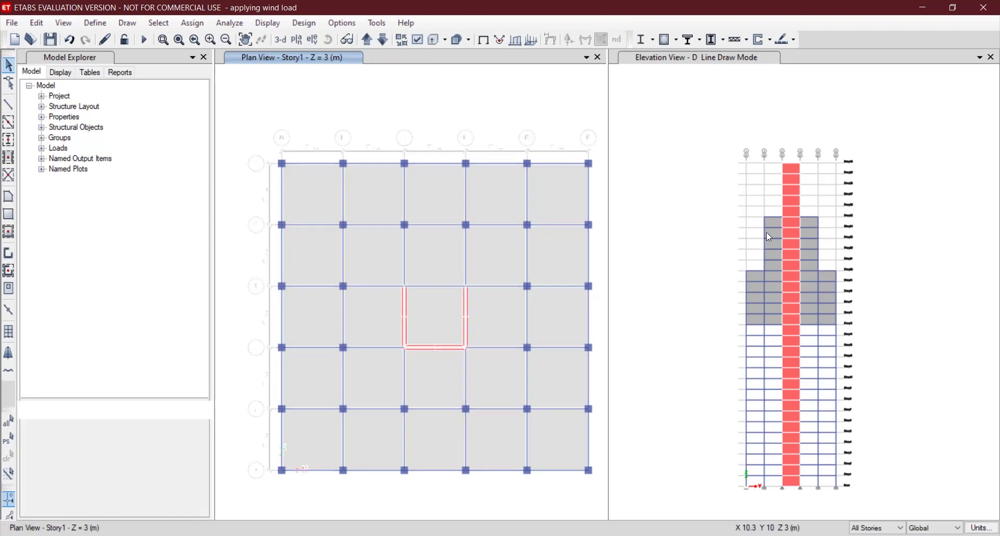
Step: Show the 3-D view in place of elevation D and set the plan view to the Base level
click(699, 244)
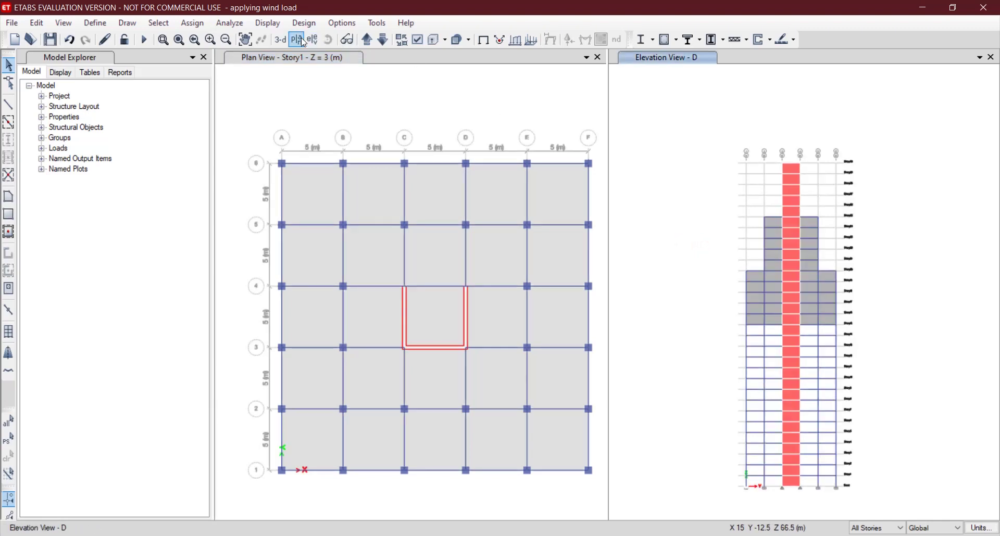
click(287, 40)
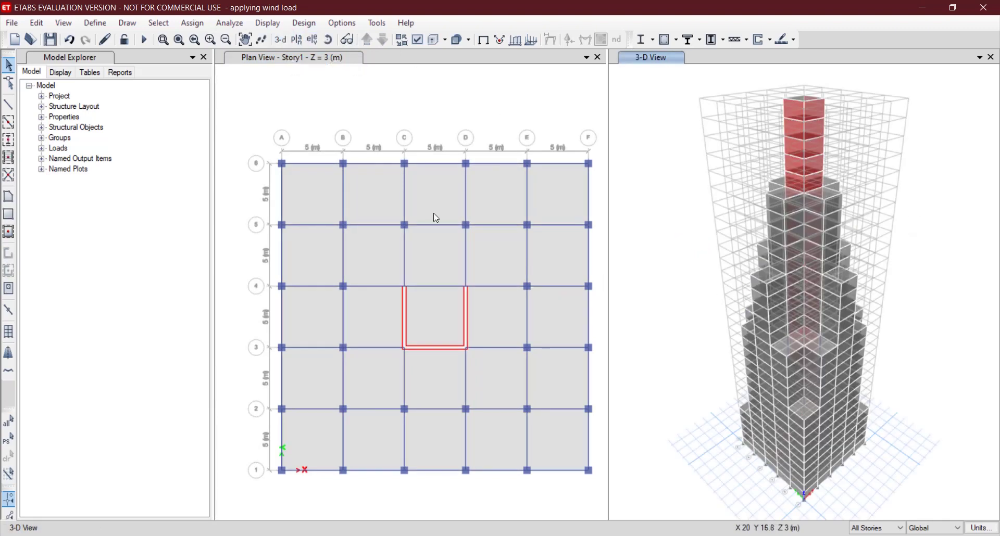
click(344, 111)
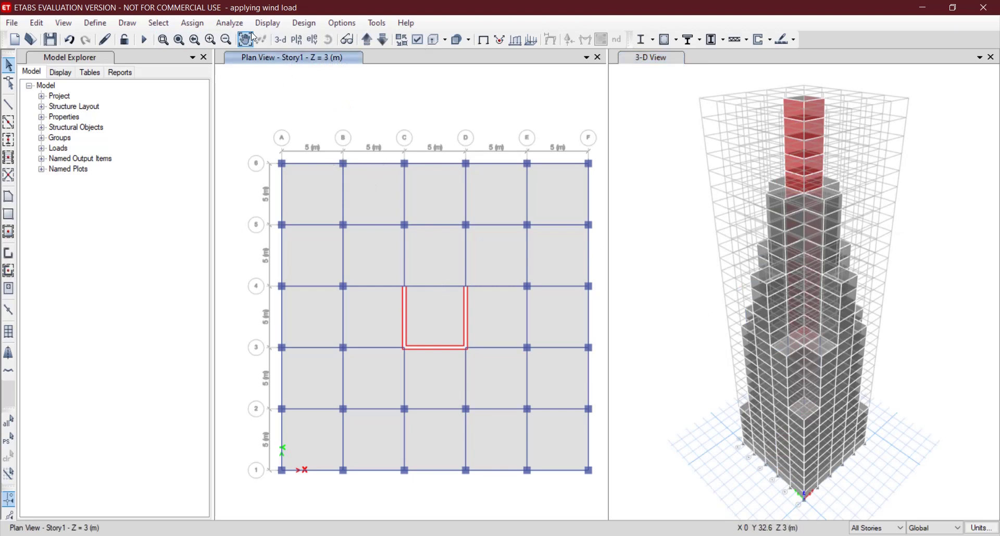
click(301, 41)
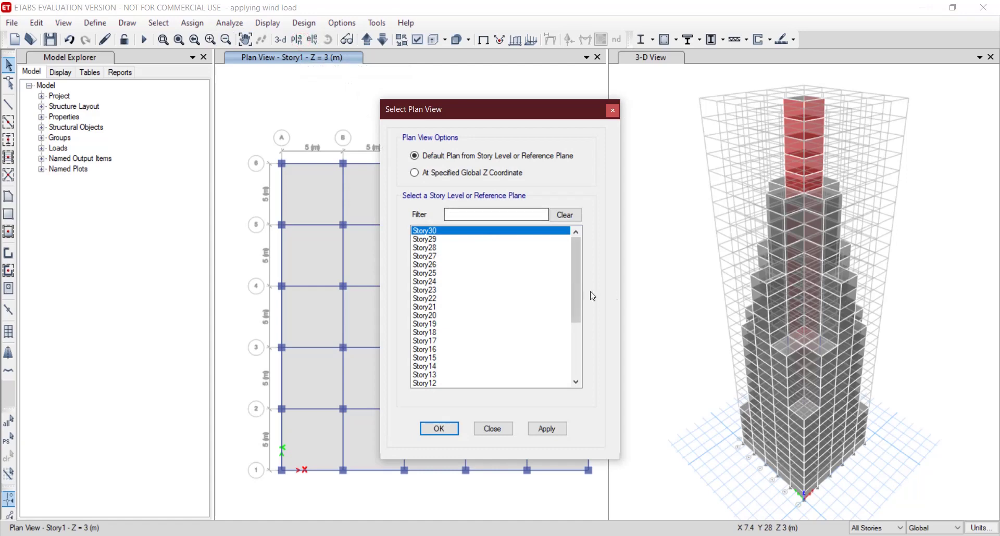
drag(577, 314, 581, 370)
click(469, 384)
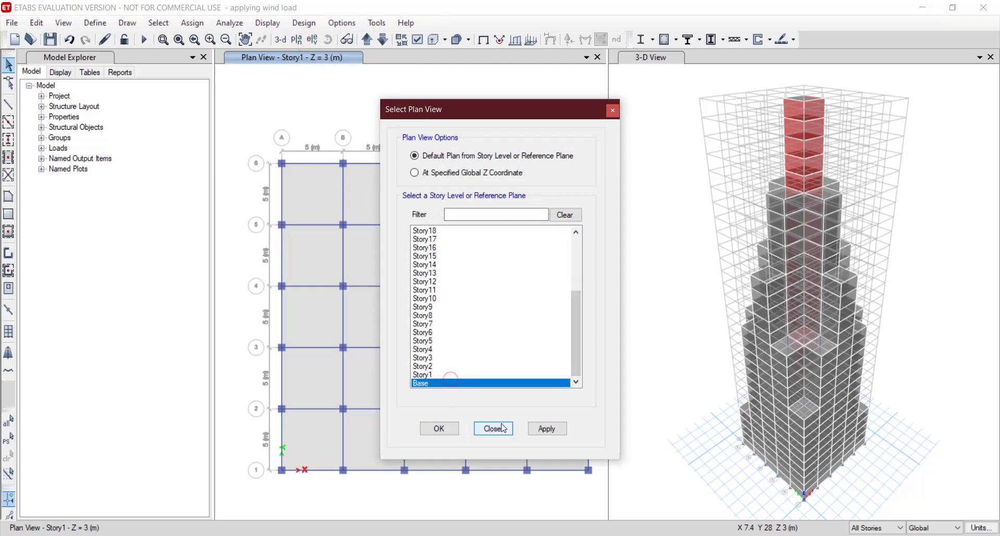
click(445, 429)
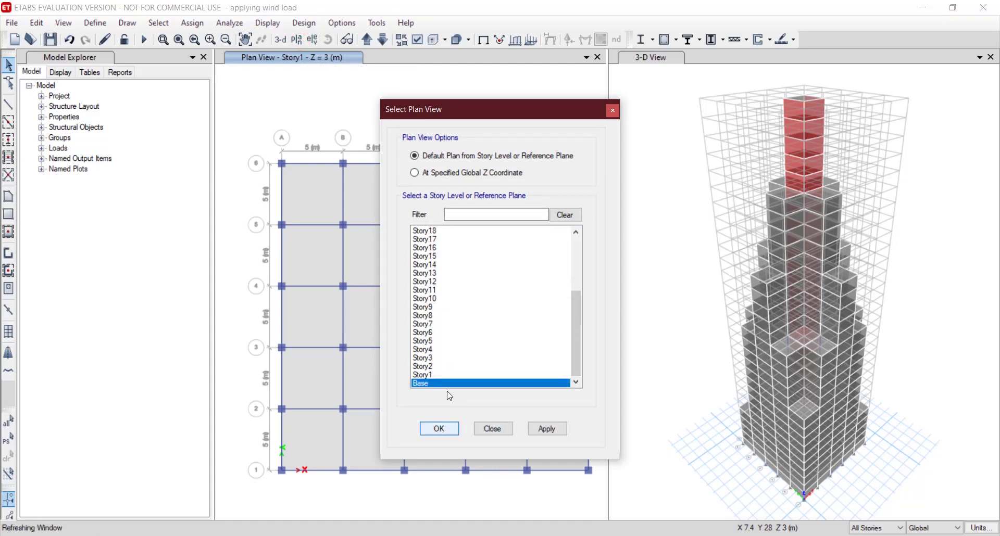
drag(238, 104, 599, 501)
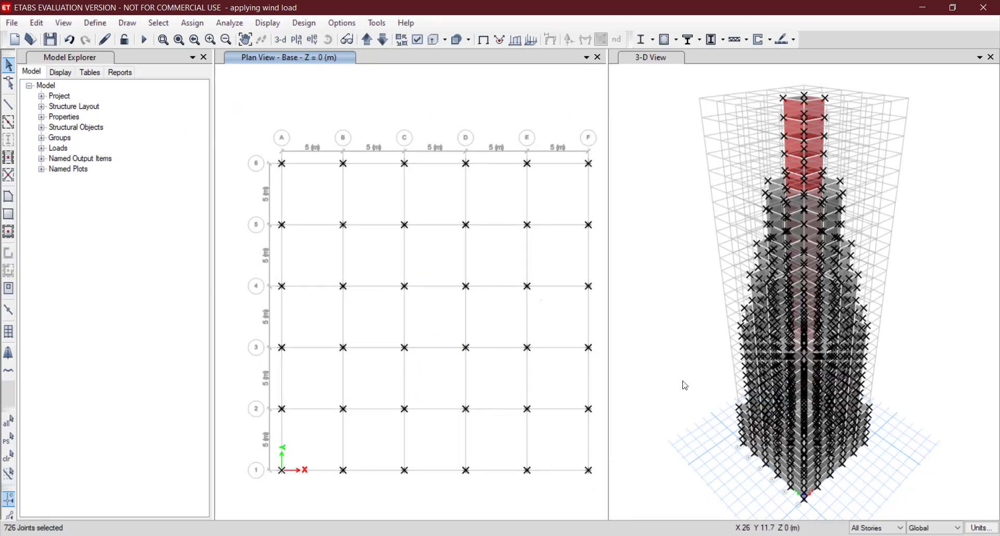
click(875, 528)
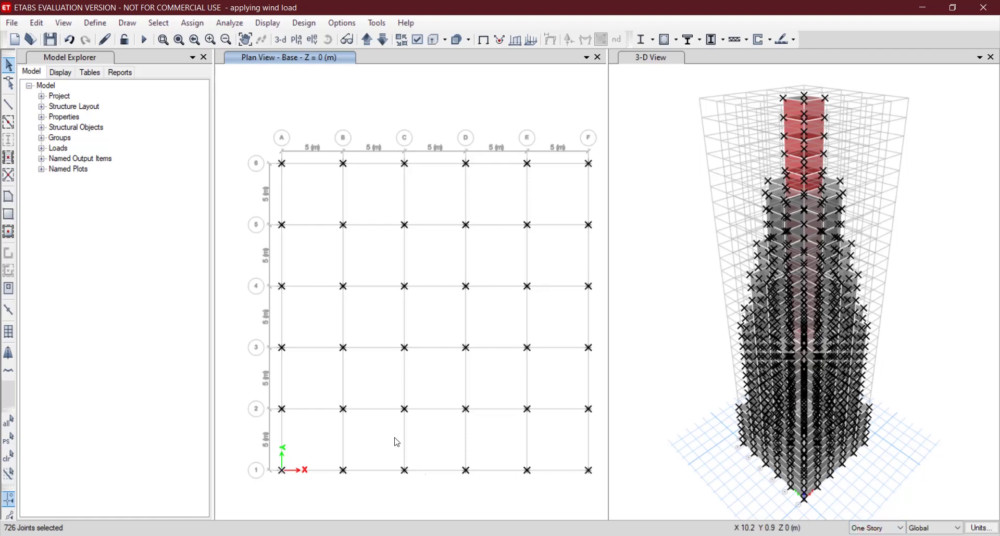
key(ctrl+q)
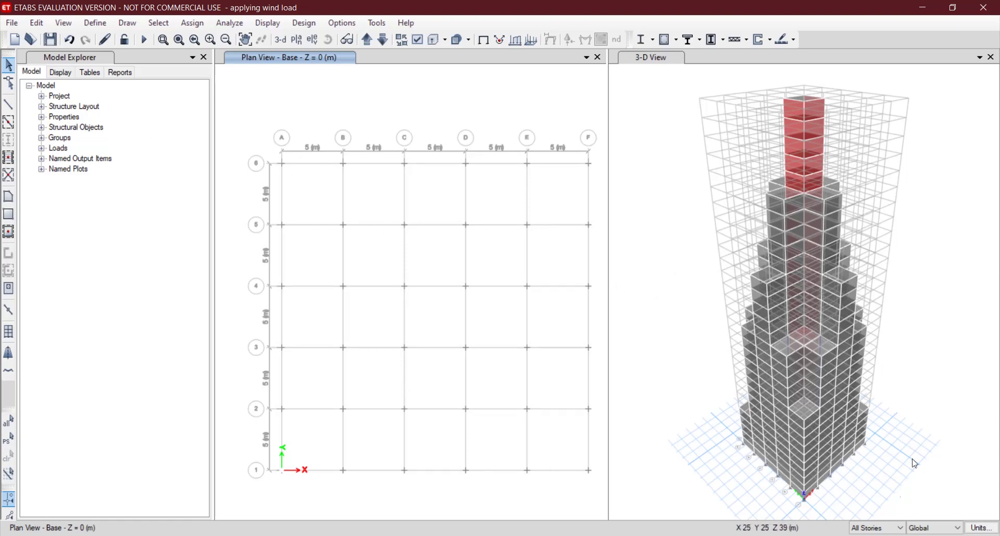
Step: Limit the drawing scope to One Story, select all joints on the Base plan, and assign joint restraints to them
click(878, 528)
click(883, 534)
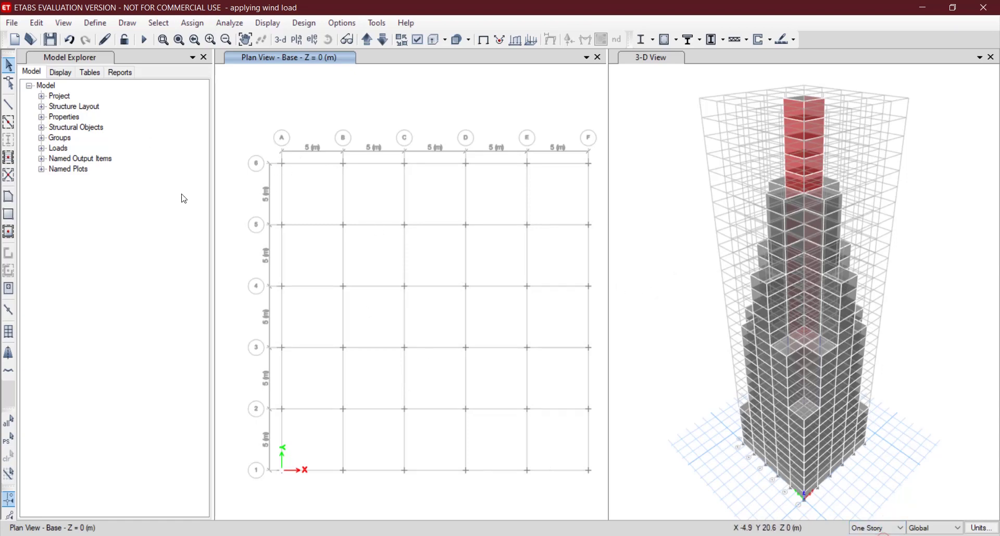
drag(266, 136, 607, 505)
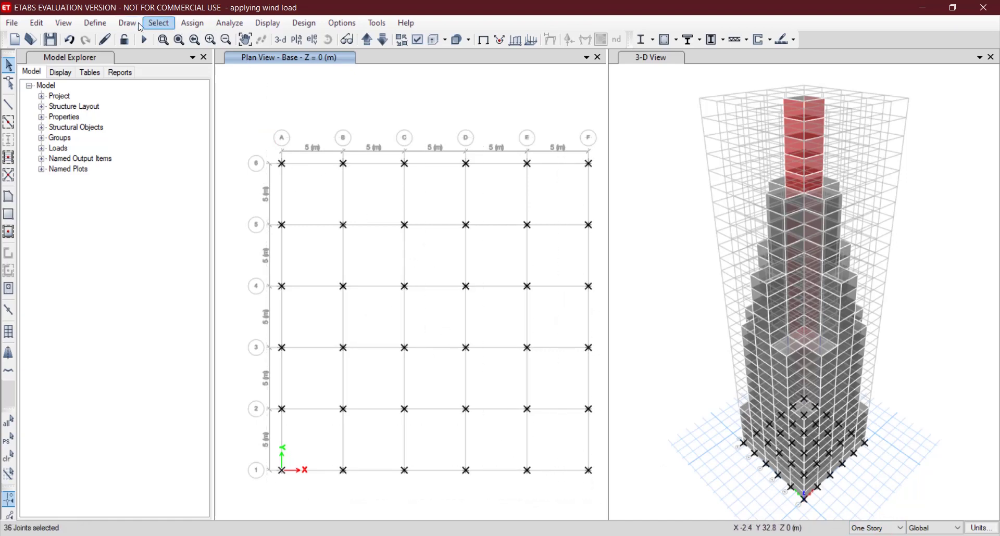
click(192, 23)
mouse_move(203, 38)
click(414, 38)
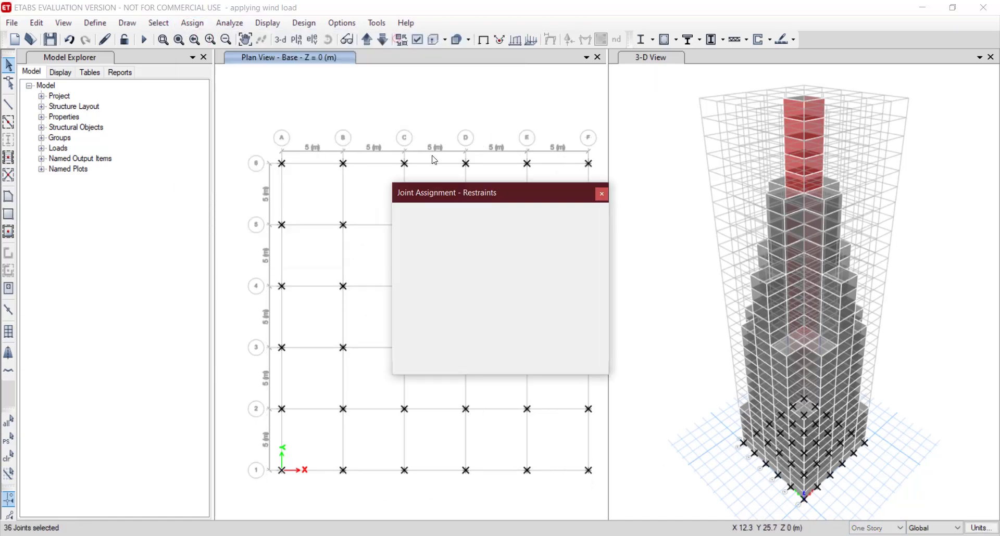
click(446, 316)
click(449, 350)
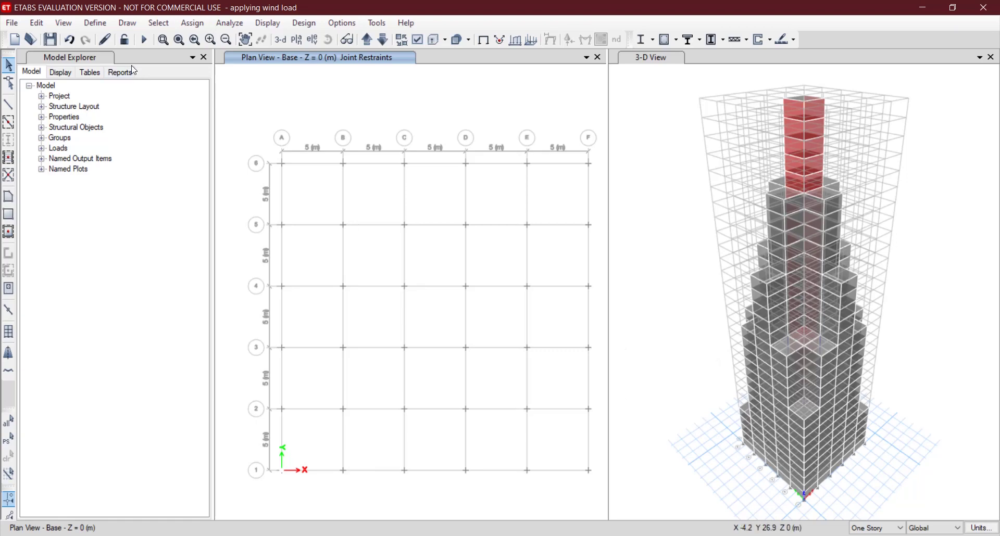
Step: Add a load pattern named Earthquake with type Seismic and auto lateral load IS 1893:2016
click(96, 21)
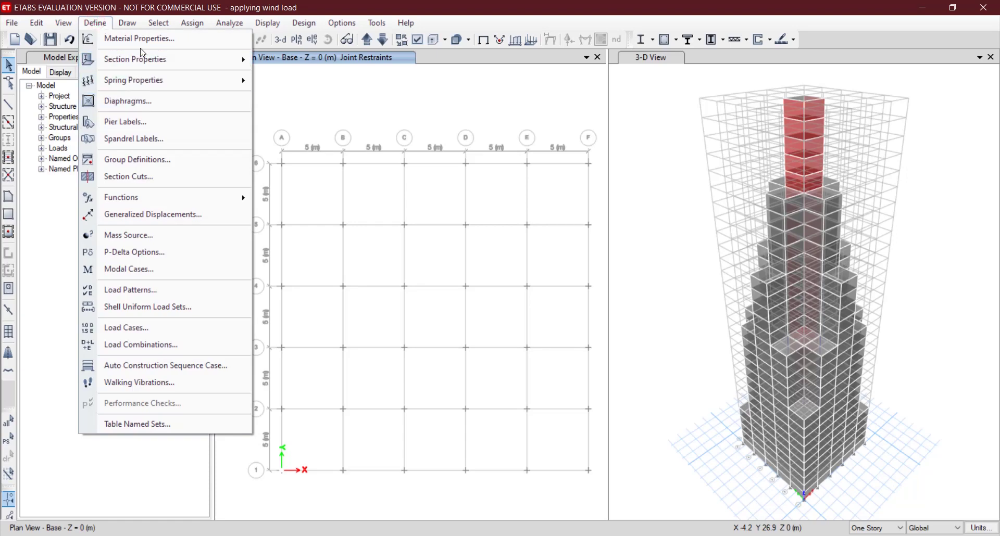
click(181, 287)
double_click(293, 238)
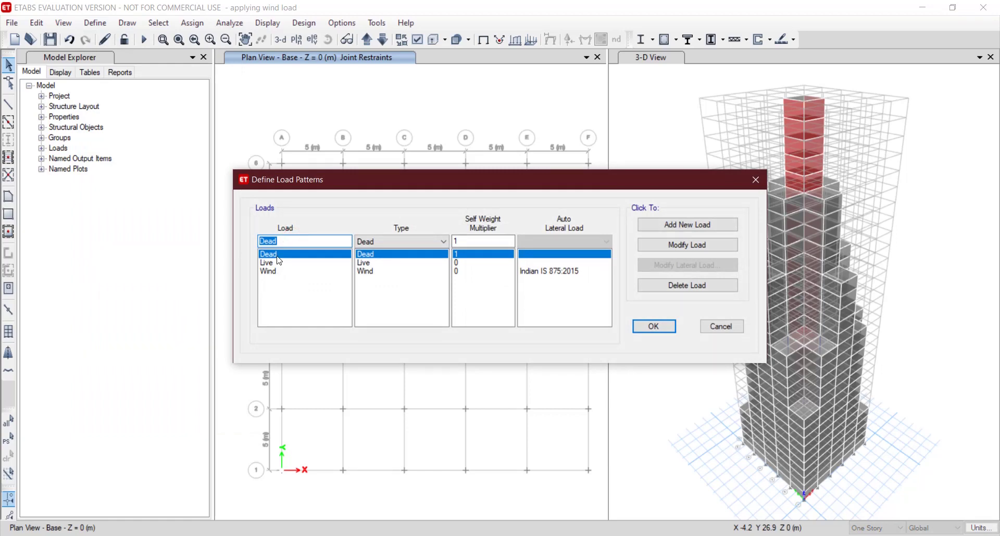
text(Earthquake)
click(404, 241)
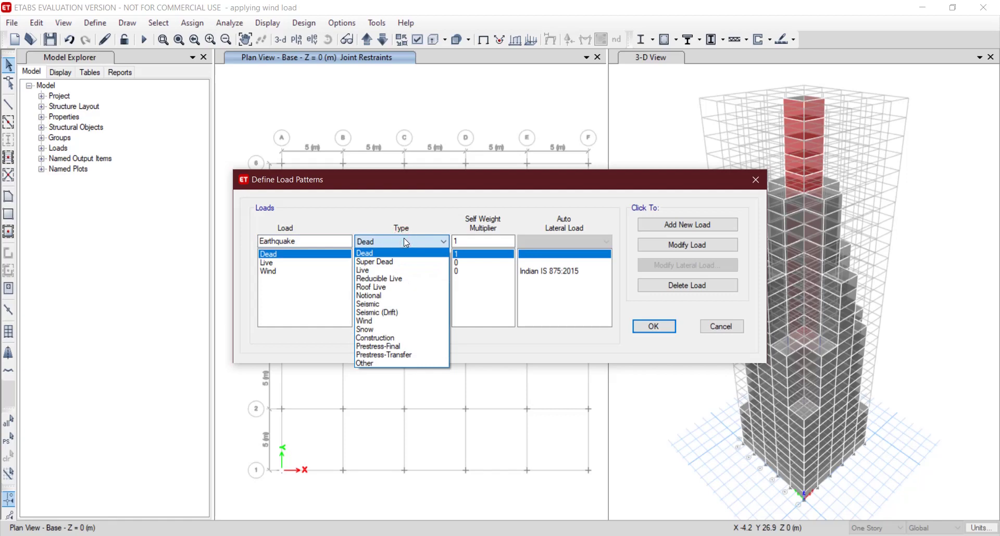
click(392, 305)
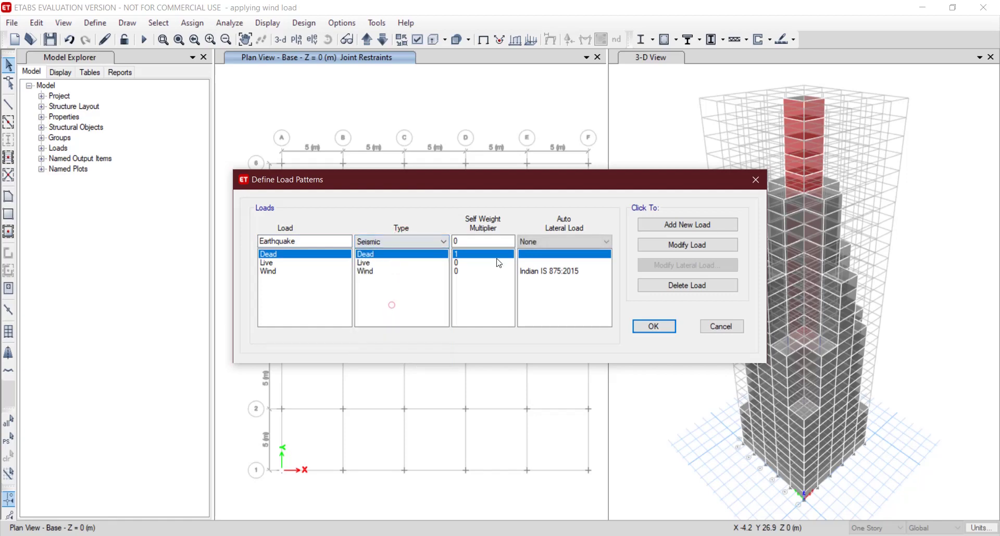
click(552, 245)
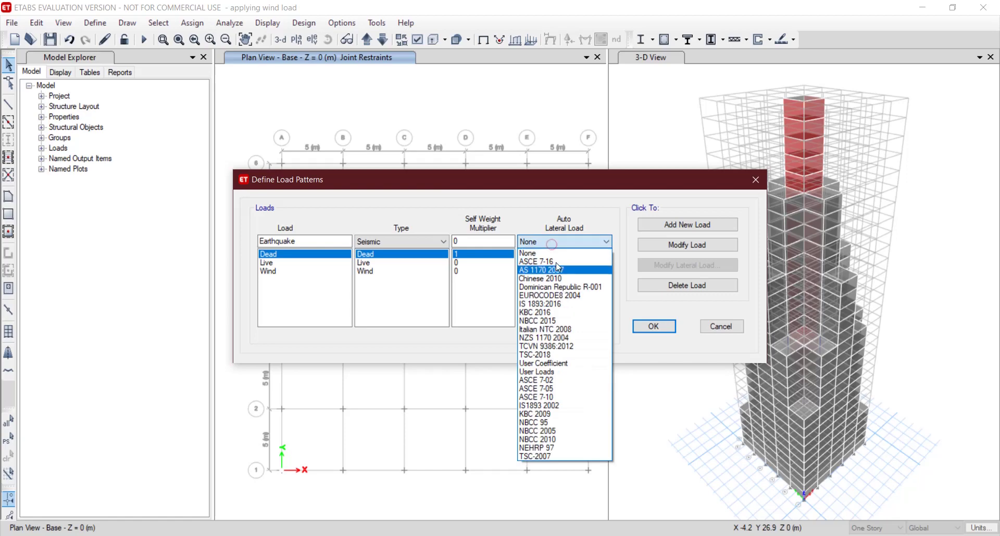
click(558, 304)
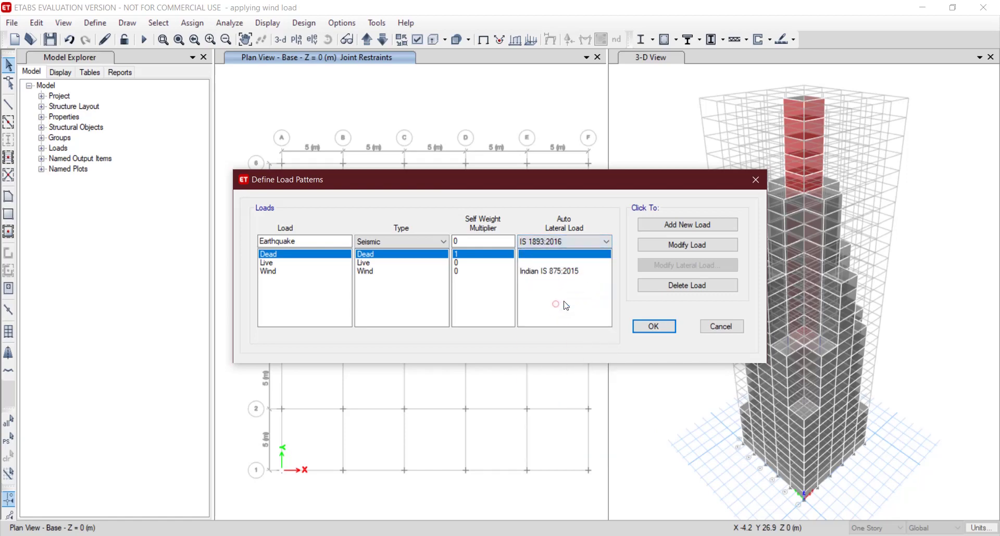
click(688, 227)
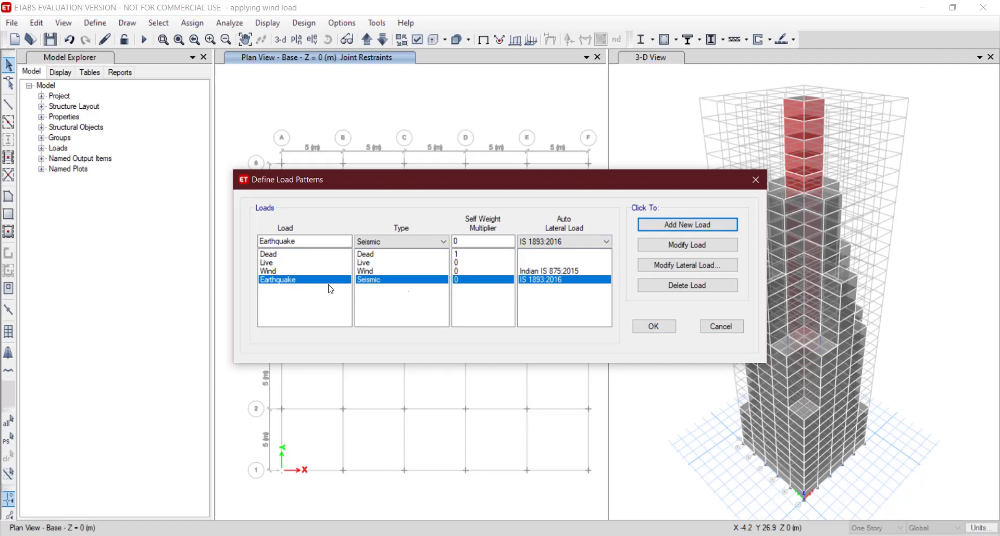
Step: In the Earthquake pattern's seismic loading, turn off all X and Y eccentricity cases, keeping only X Dir and Y Dir
click(688, 265)
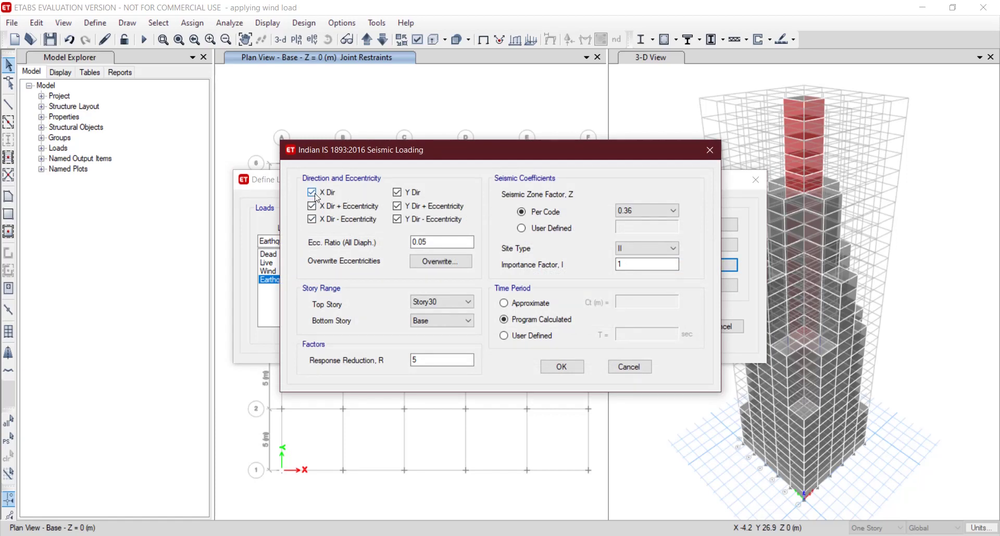
click(327, 206)
click(333, 220)
click(417, 207)
click(419, 218)
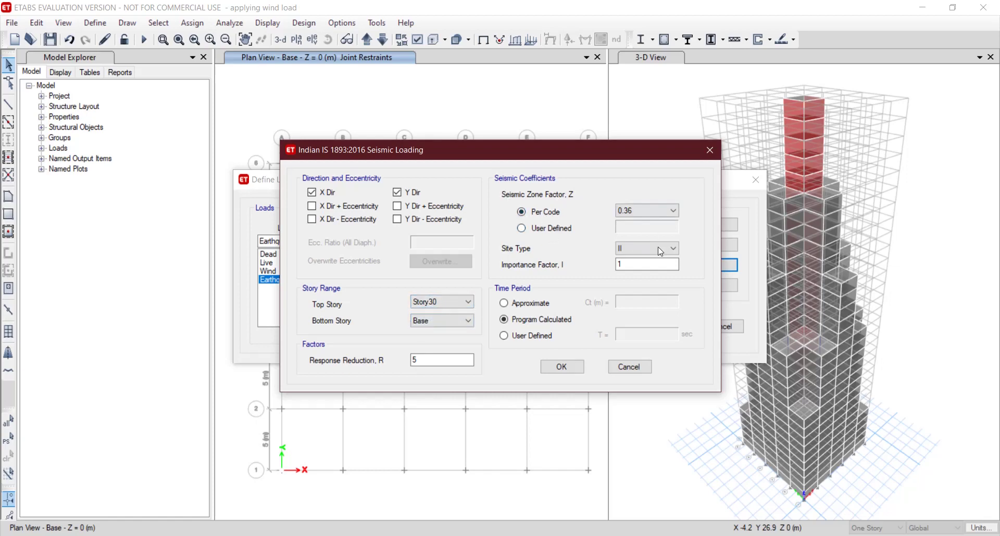
Step: Look up the city seismic zone factors in the IS 1893 PDF in Acrobat Reader, and set the ETABS zone factor Z to 0.16
key(alt+Tab)
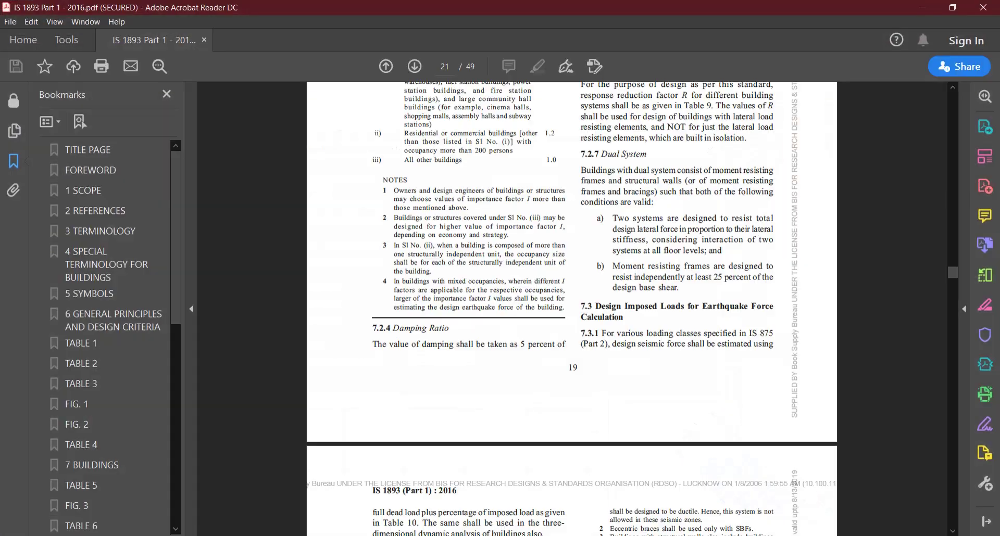
drag(956, 279, 961, 442)
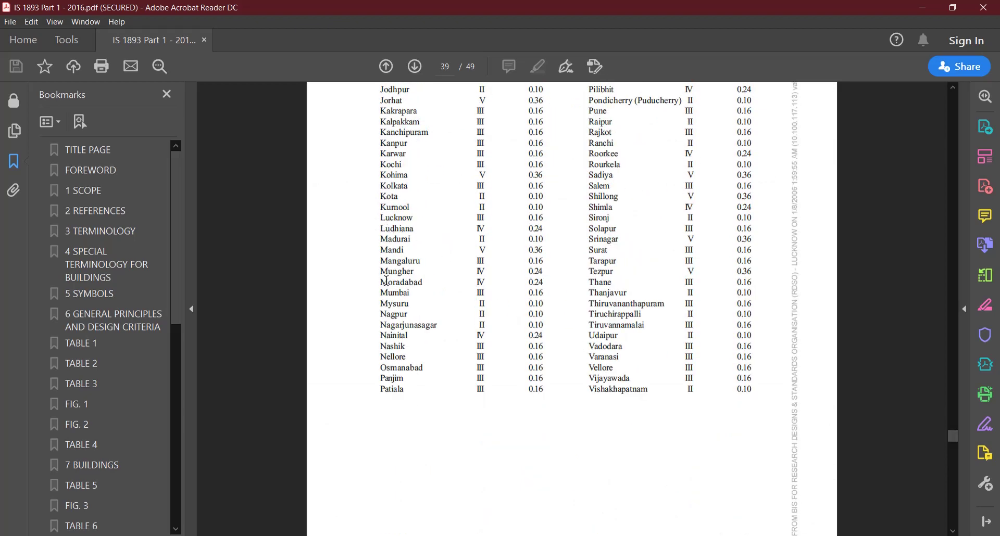
scroll(465, 284, down, 1)
scroll(463, 285, up, 2)
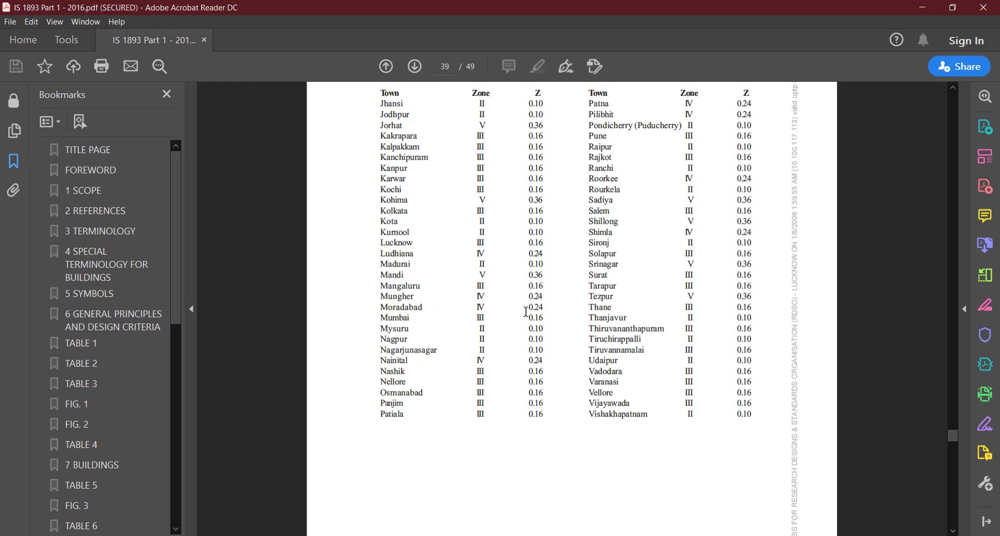
click(922, 7)
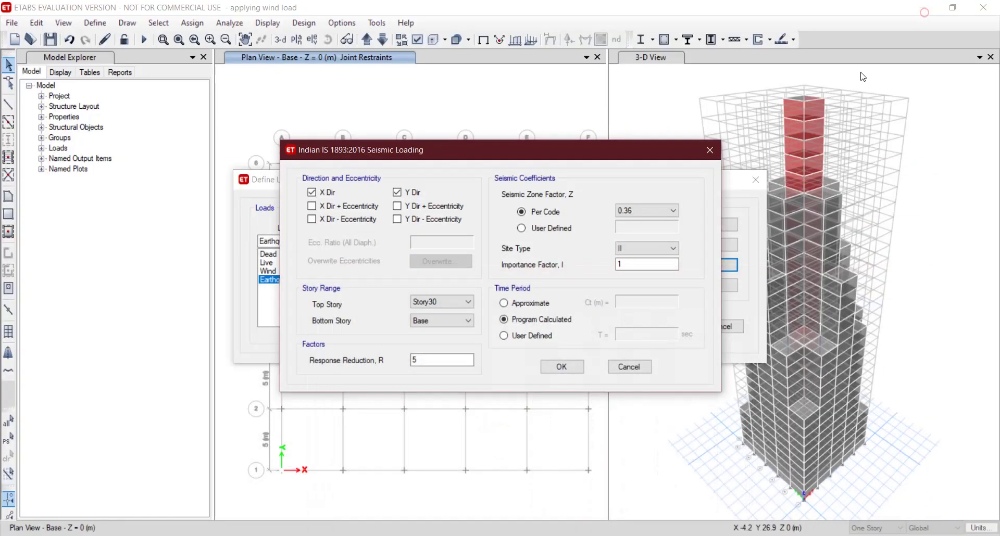
scroll(664, 224, up, 1)
click(643, 220)
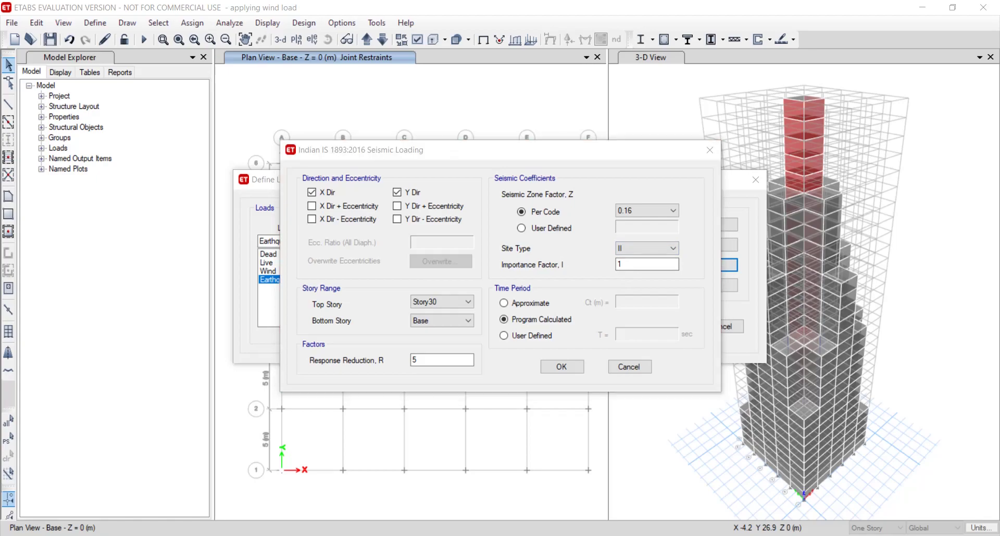
Step: Check the soil types in Figure 2 of the IS 1893 PDF, and set the seismic load's site type to I in ETABS
key(alt+Tab)
drag(954, 425, 953, 217)
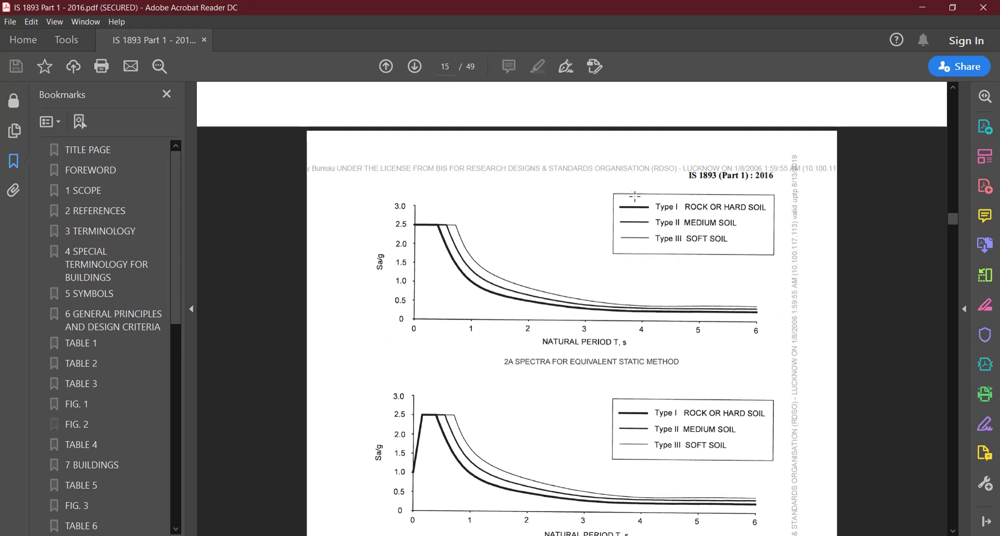
drag(630, 196, 779, 219)
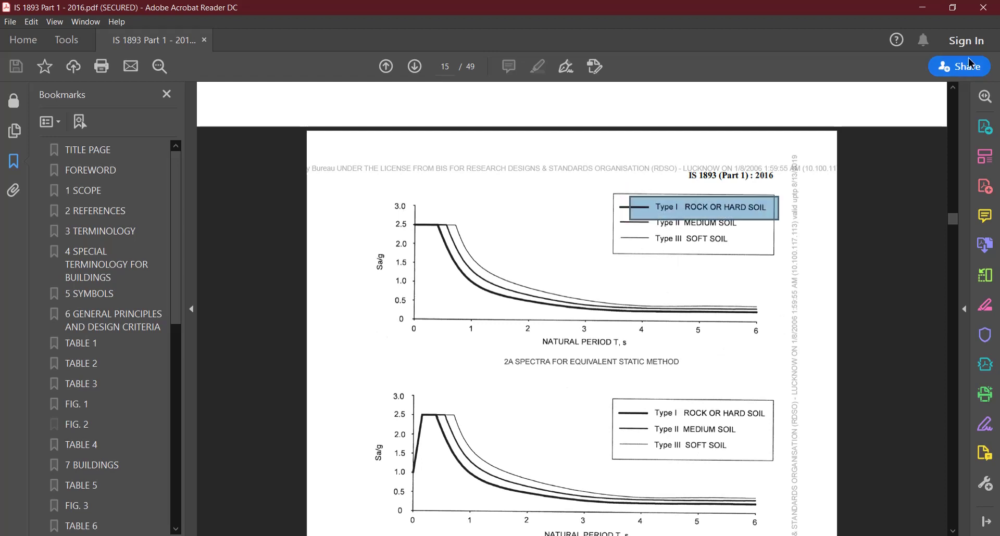
click(922, 7)
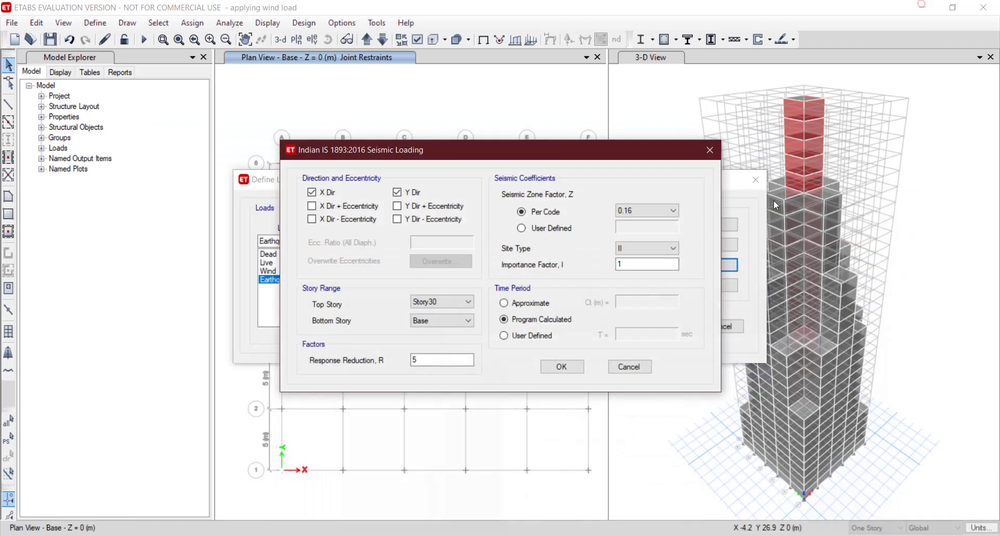
click(657, 252)
click(651, 259)
Step: Consult Table 8 of the IS 1893 PDF for importance factors, and set the importance factor I to 1.2 in ETABS
mouse_move(529, 535)
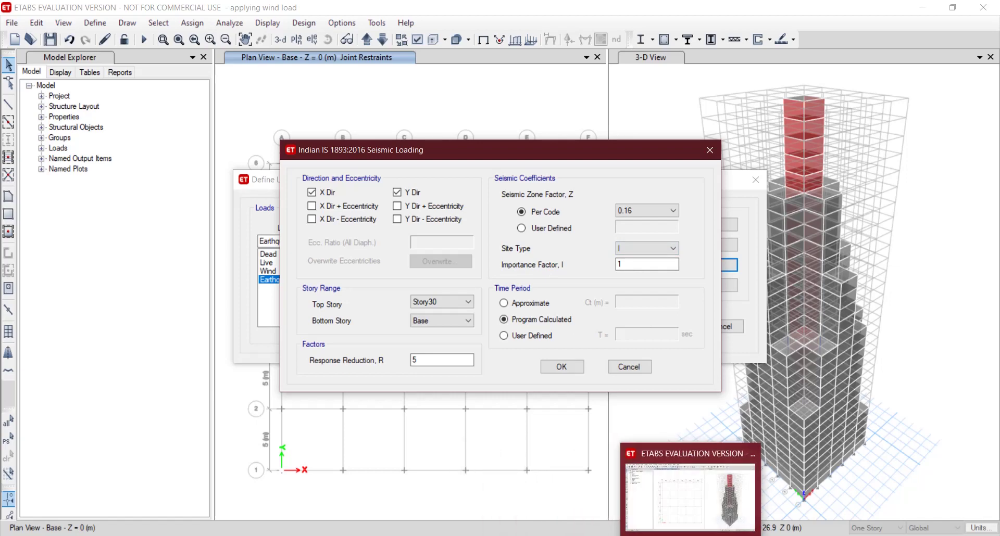
mouse_move(634, 535)
click(634, 500)
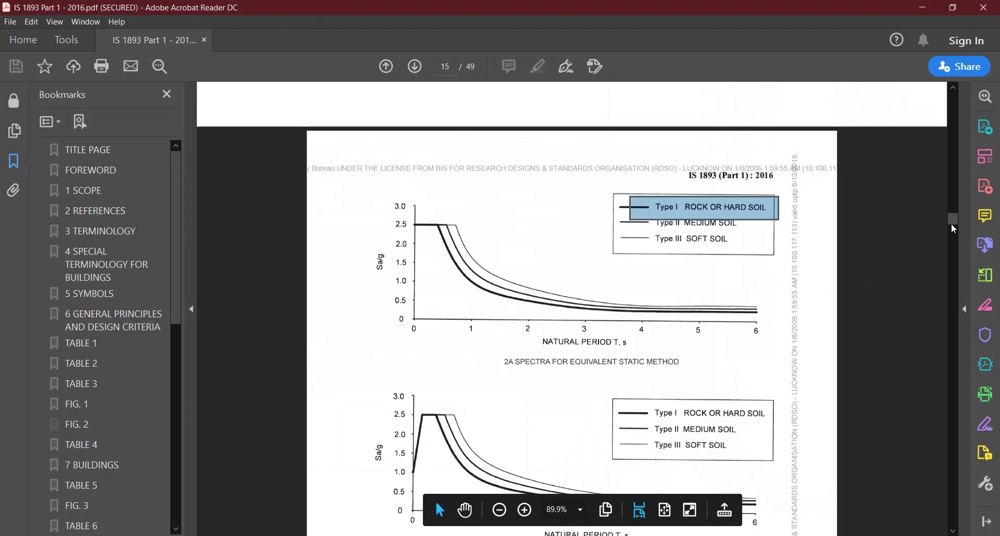
scroll(954, 225, up, 5)
drag(954, 225, 961, 277)
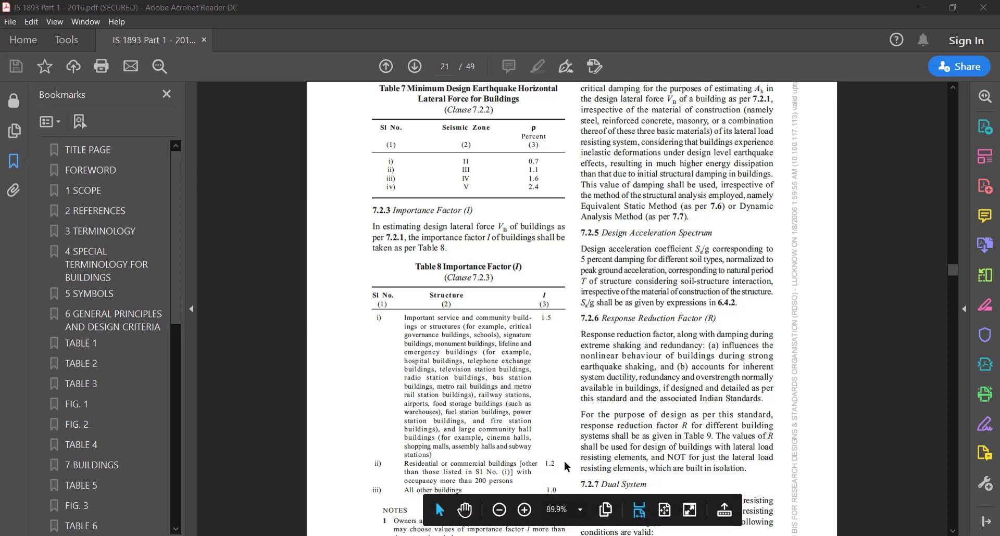
click(929, 10)
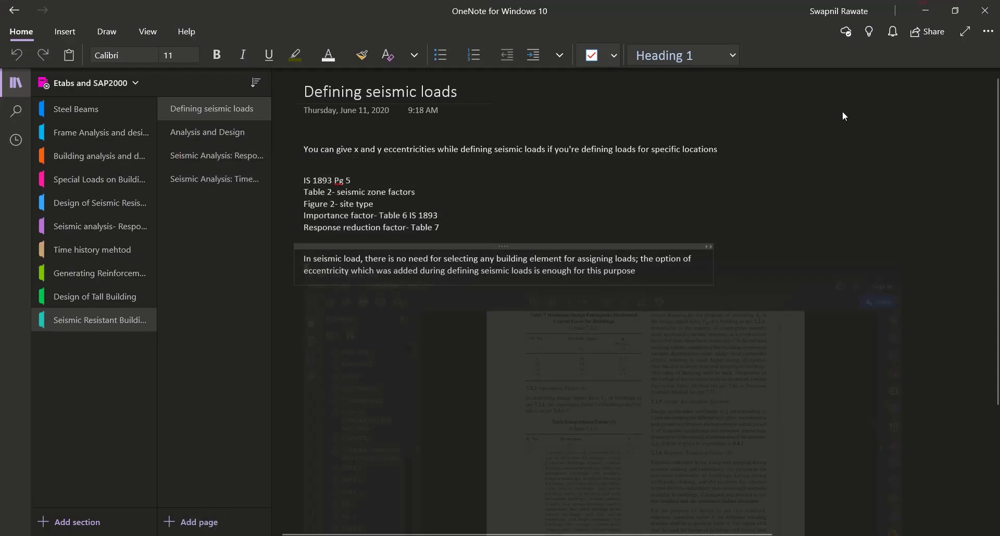
click(929, 10)
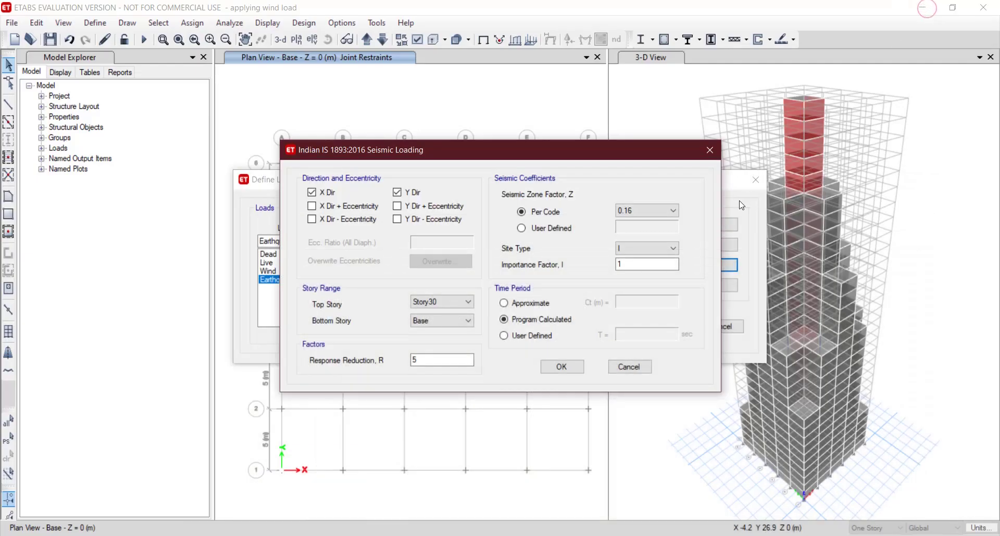
click(644, 261)
text(.2)
Step: Consult Table 9 of the IS 1893 PDF, set the response reduction R to 3, and accept the seismic loading and load patterns
key(alt+Tab)
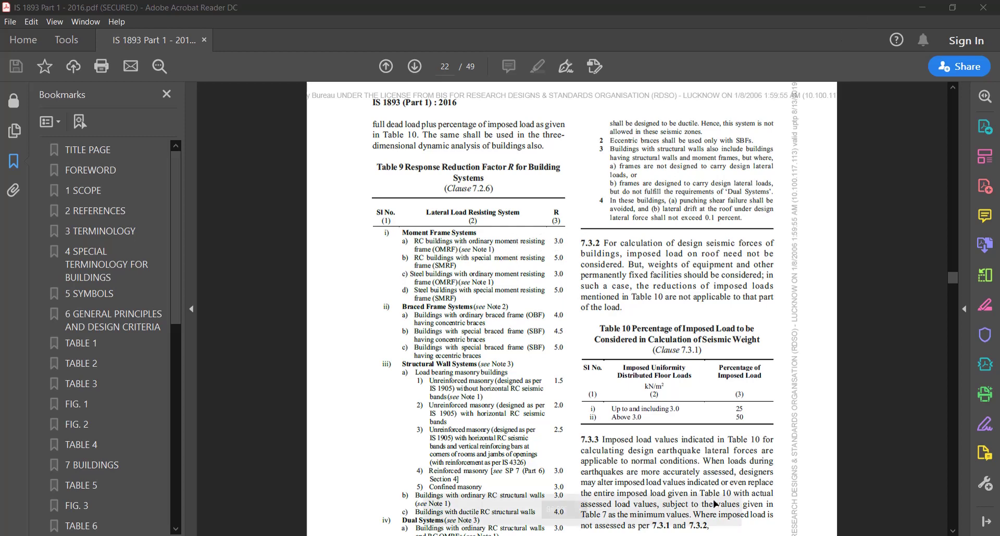
key(alt+Tab)
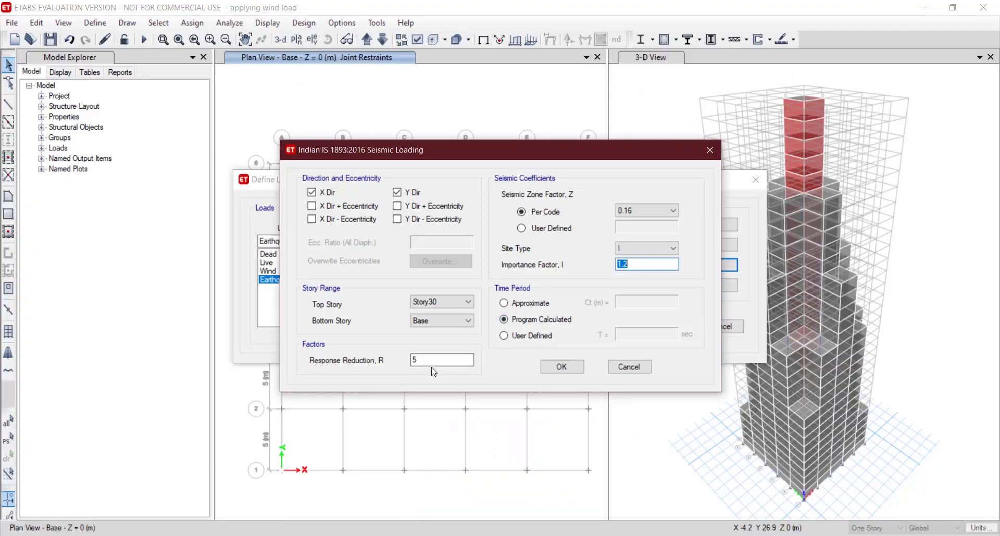
drag(431, 360, 372, 367)
text(3)
click(572, 366)
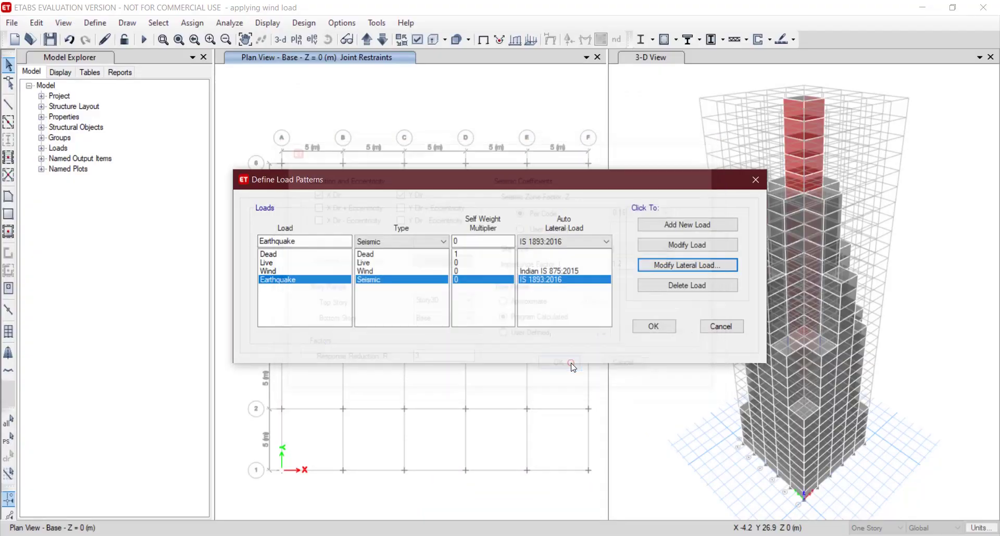
click(651, 330)
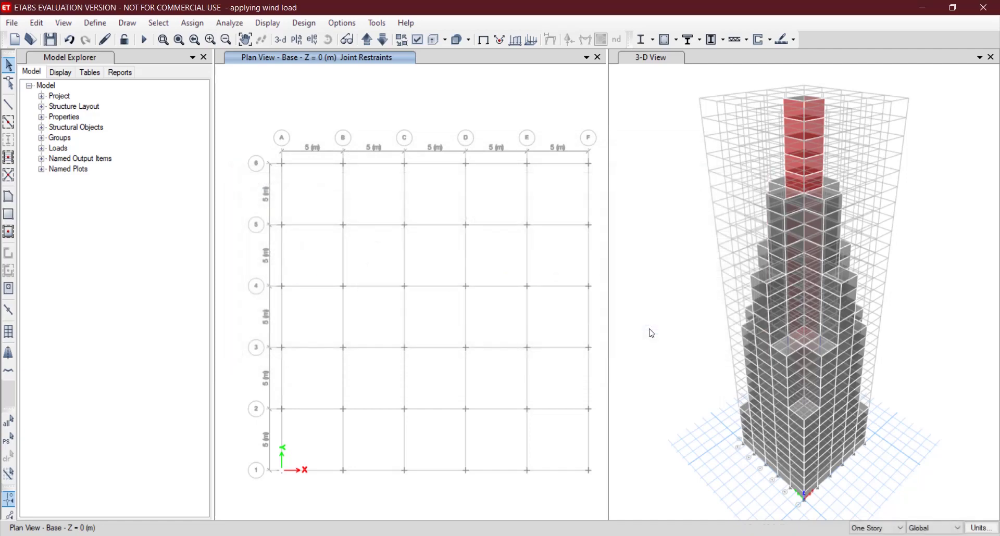
Step: Set the plan view to the Story1 level
click(297, 41)
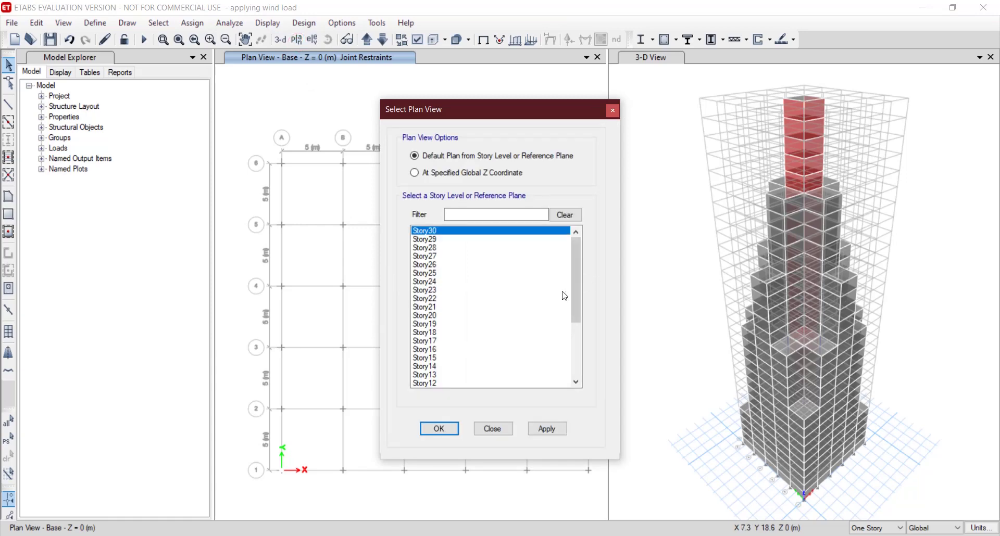
drag(577, 289, 541, 381)
click(425, 376)
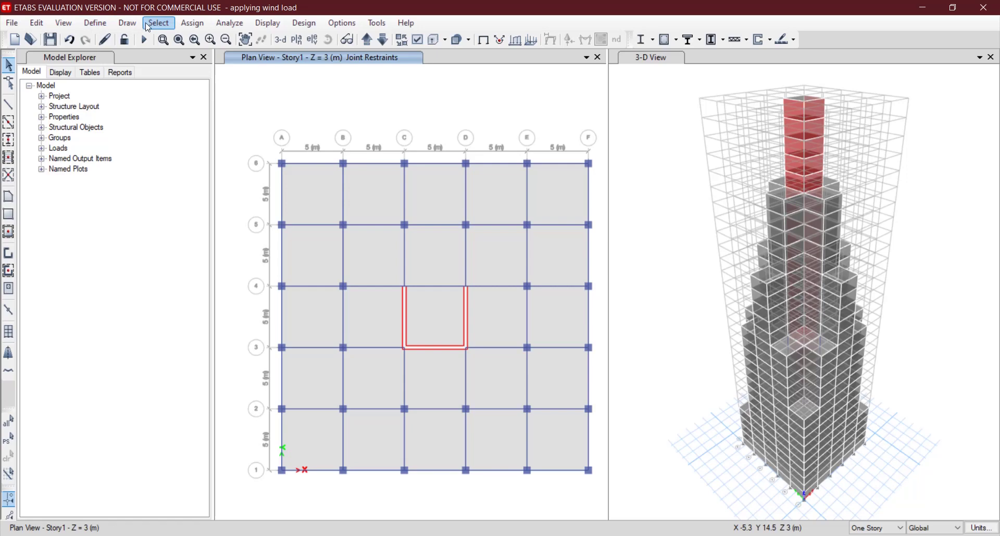
Step: Remove section C 1000x1000 from the Column autoselect list frame property and accept the frame properties
click(95, 23)
mouse_move(215, 61)
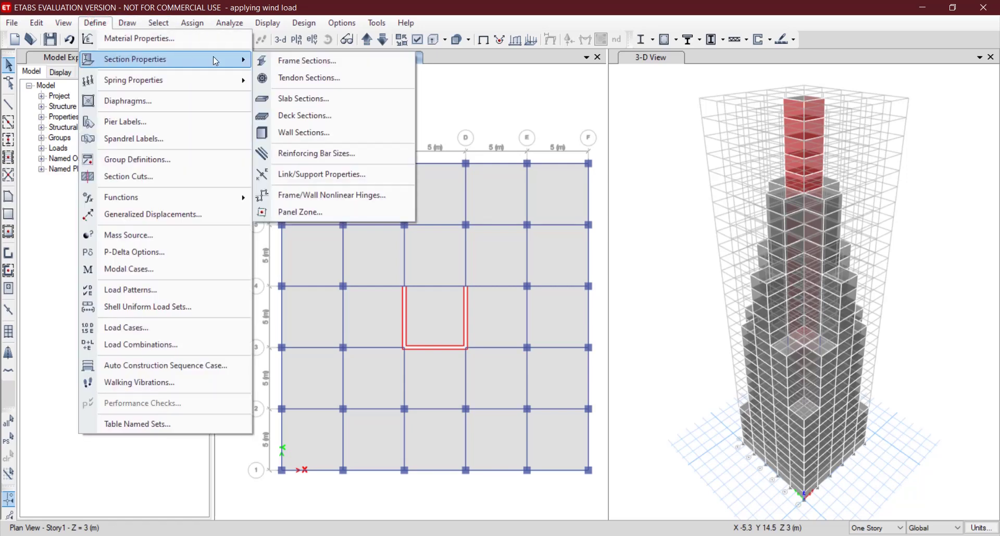
click(273, 60)
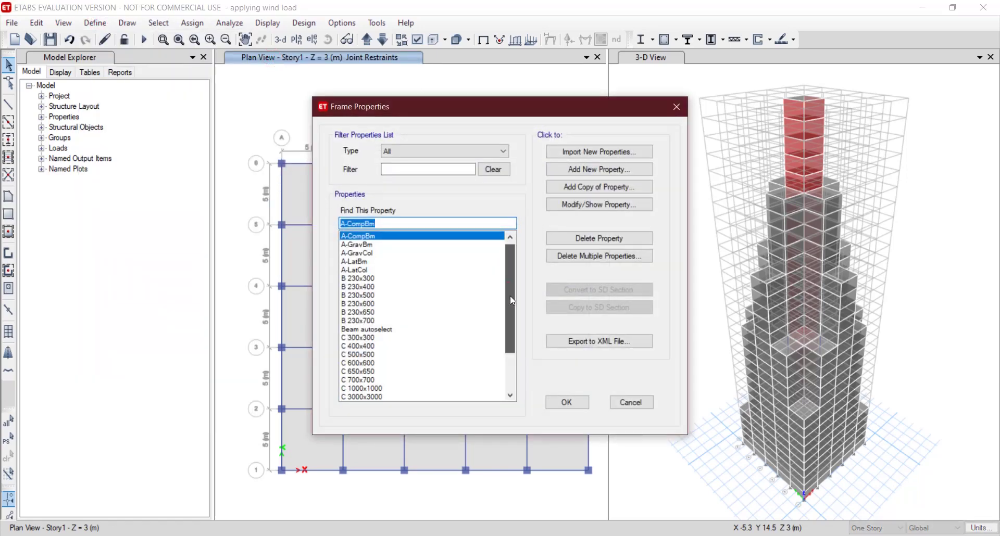
scroll(512, 300, down, 2)
click(453, 347)
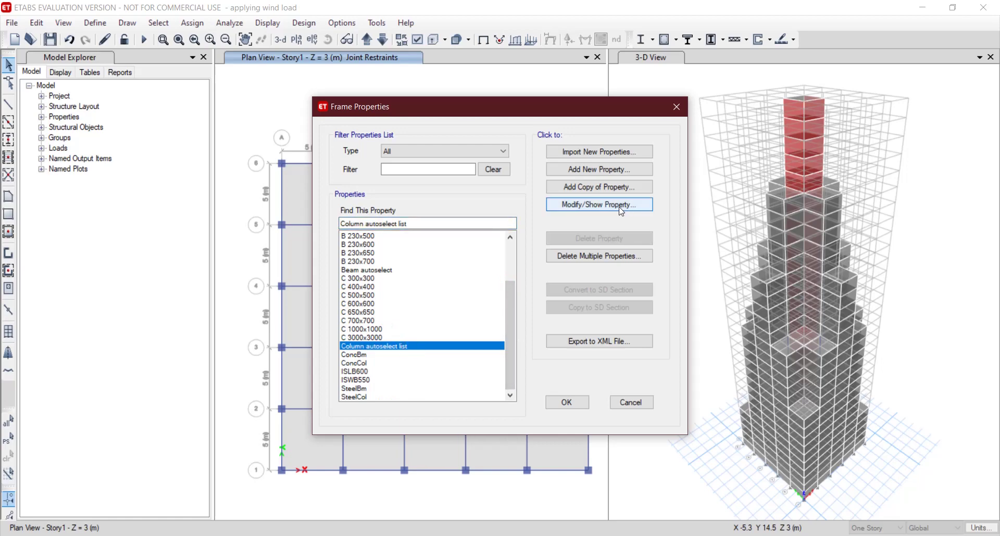
click(604, 204)
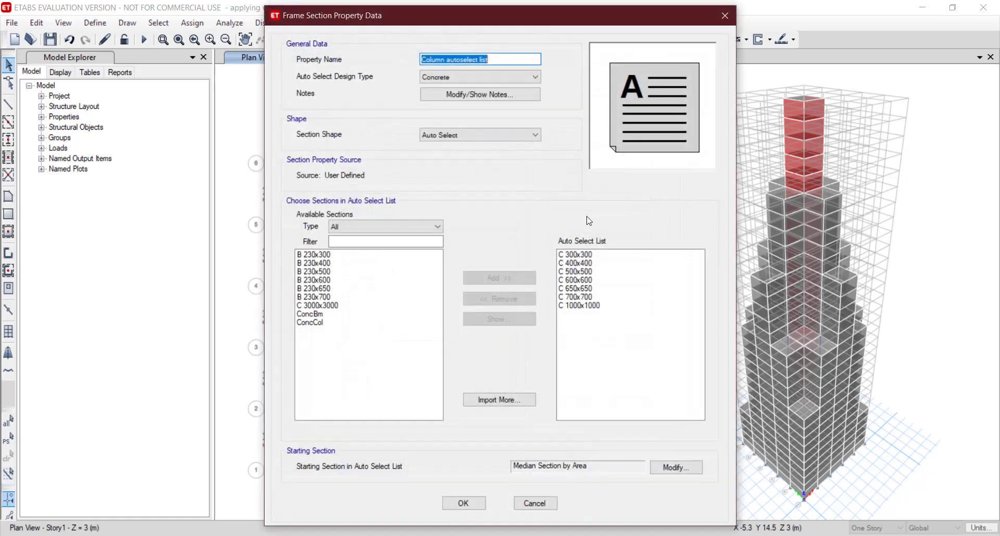
click(595, 305)
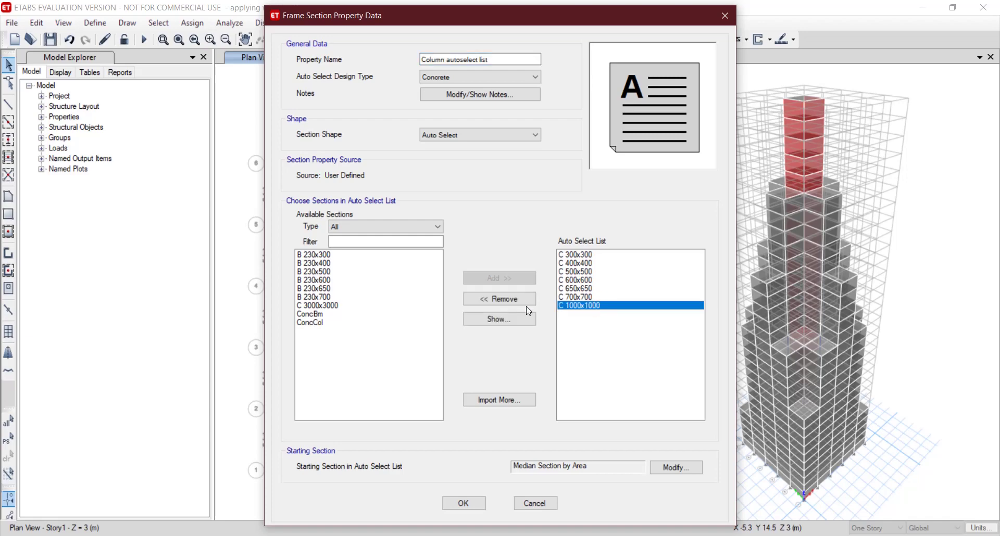
click(515, 300)
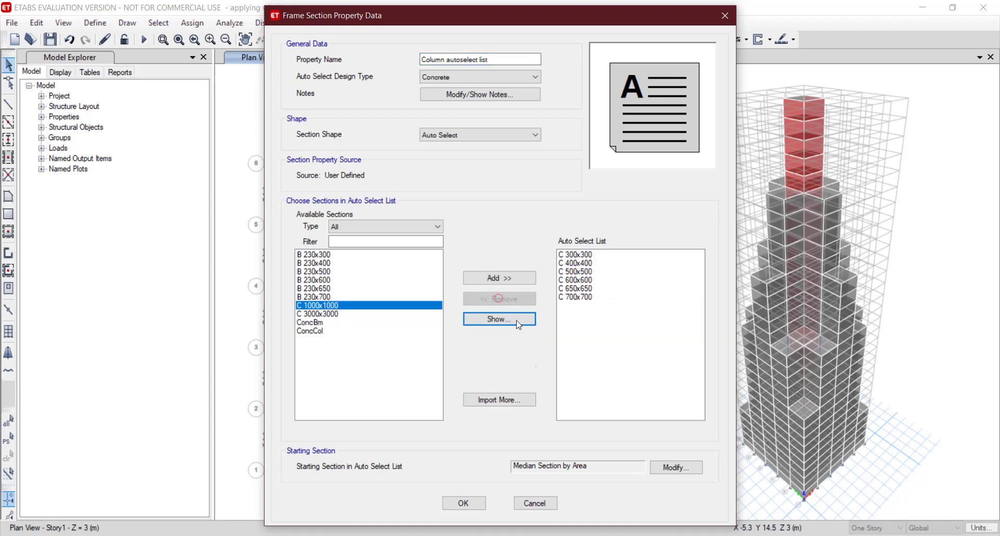
click(464, 503)
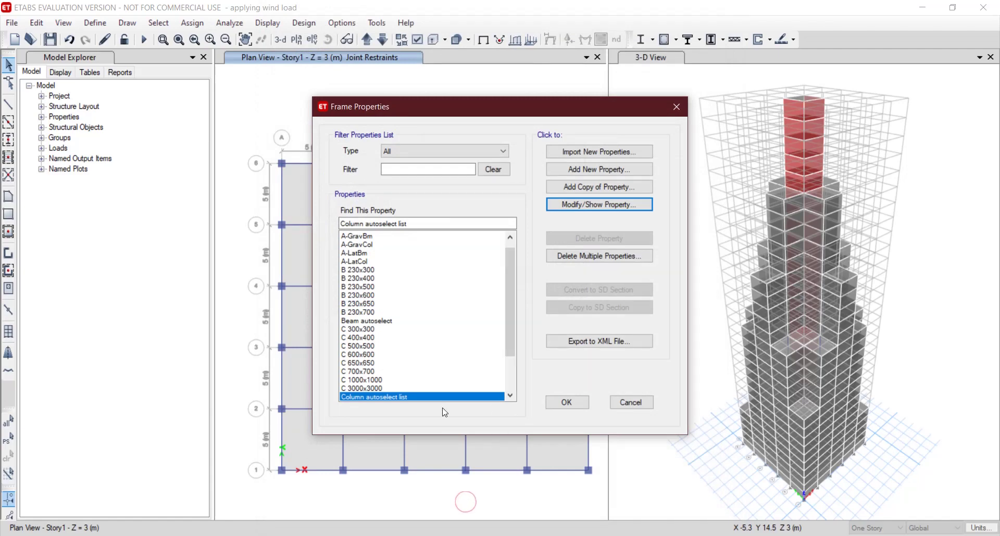
click(567, 403)
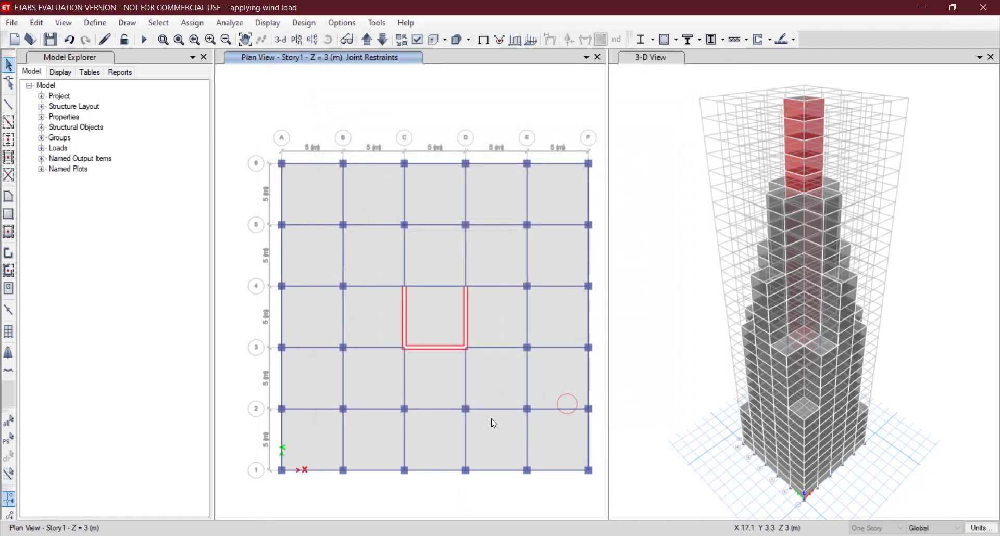
Step: Select all objects across all stories and clear the selection
key(ctrl+a)
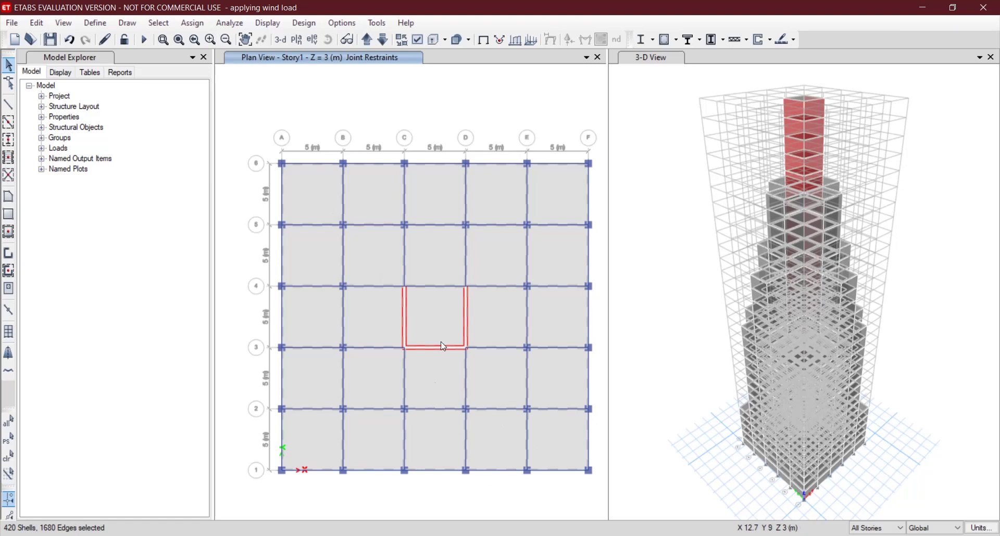
key(ctrl+q)
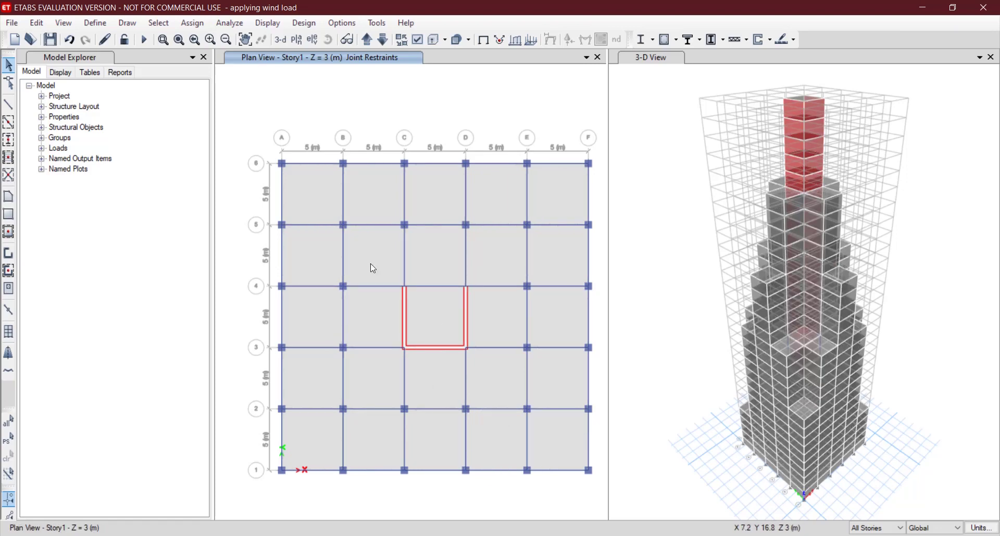
Step: Review the defined load cases, including the Earthquake case, and close the list
click(96, 24)
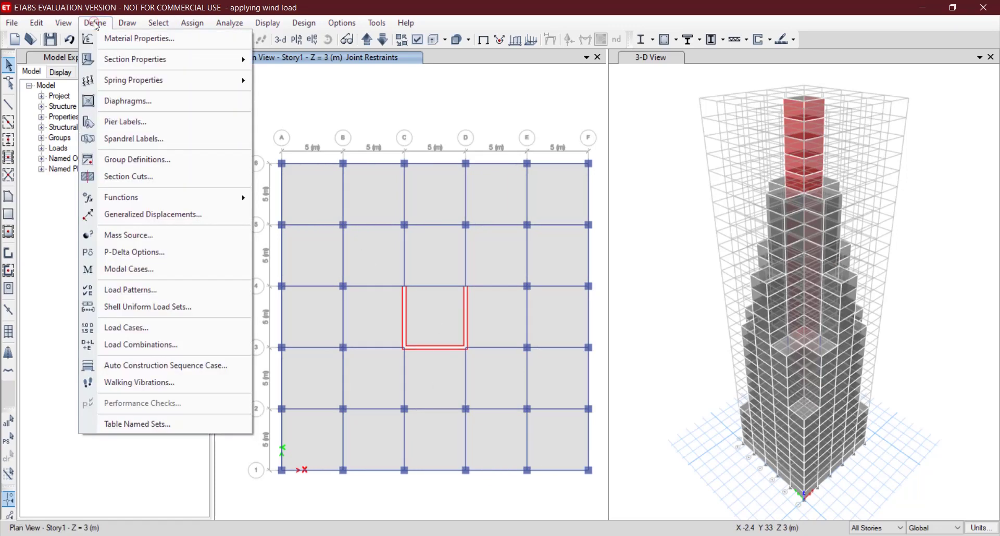
click(186, 327)
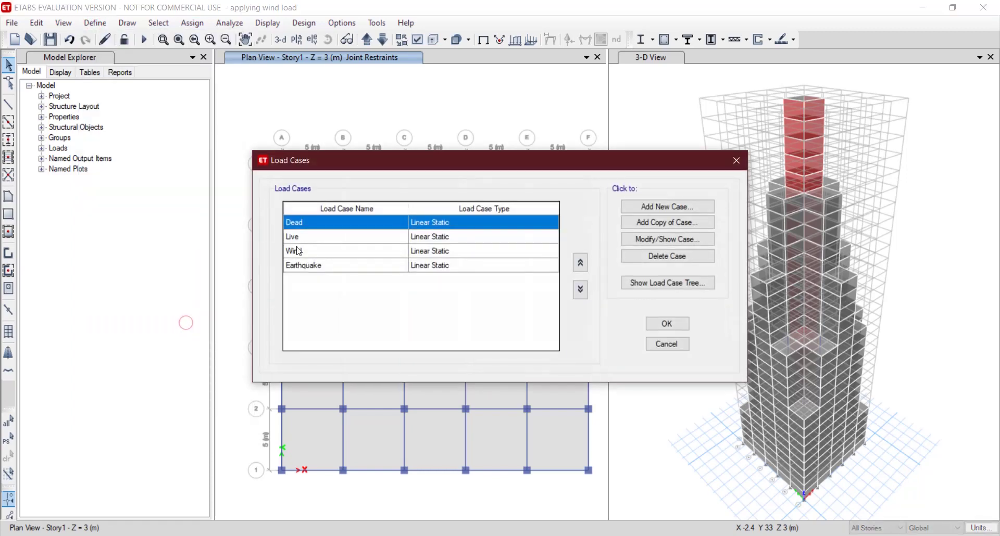
click(327, 269)
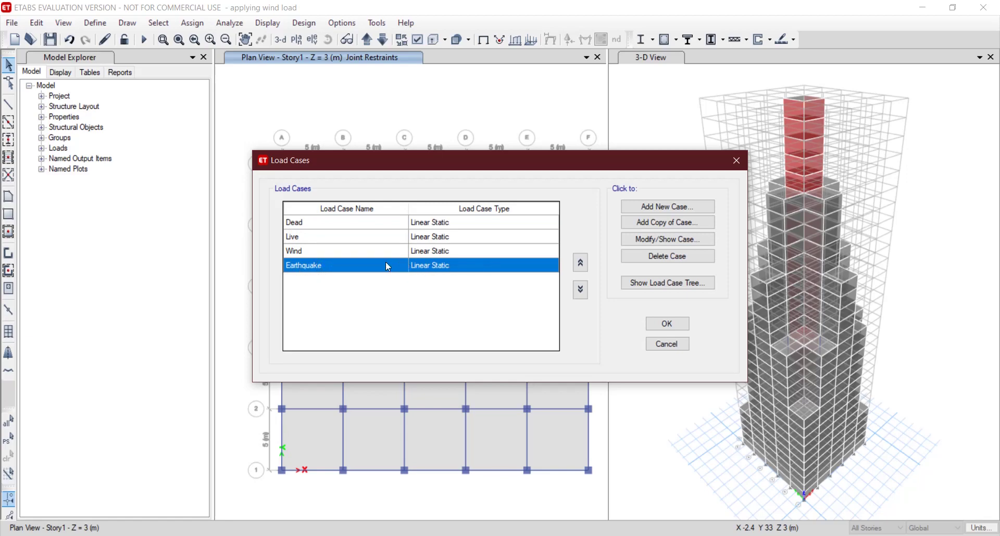
click(669, 324)
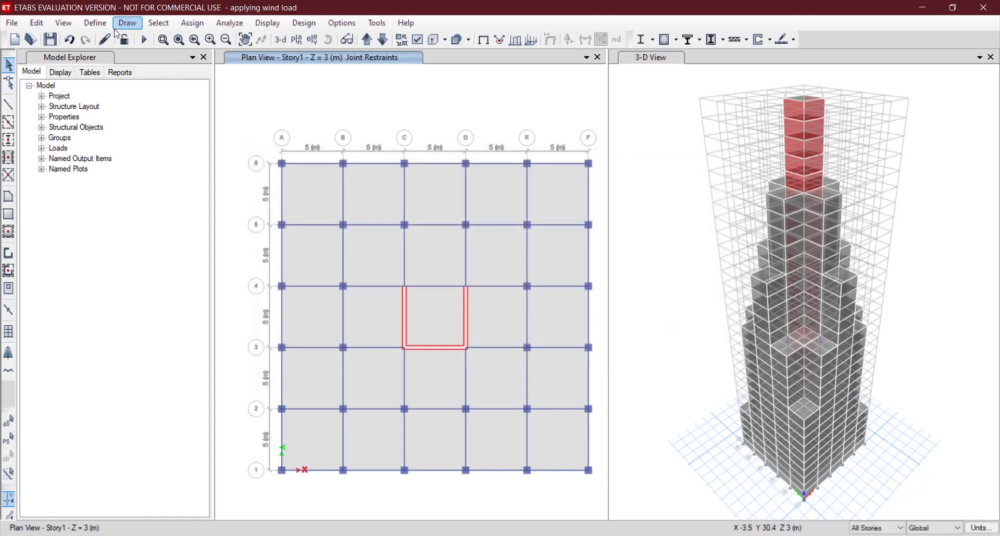
Step: Delete all existing load combinations, DCon1 to DCon14
click(95, 23)
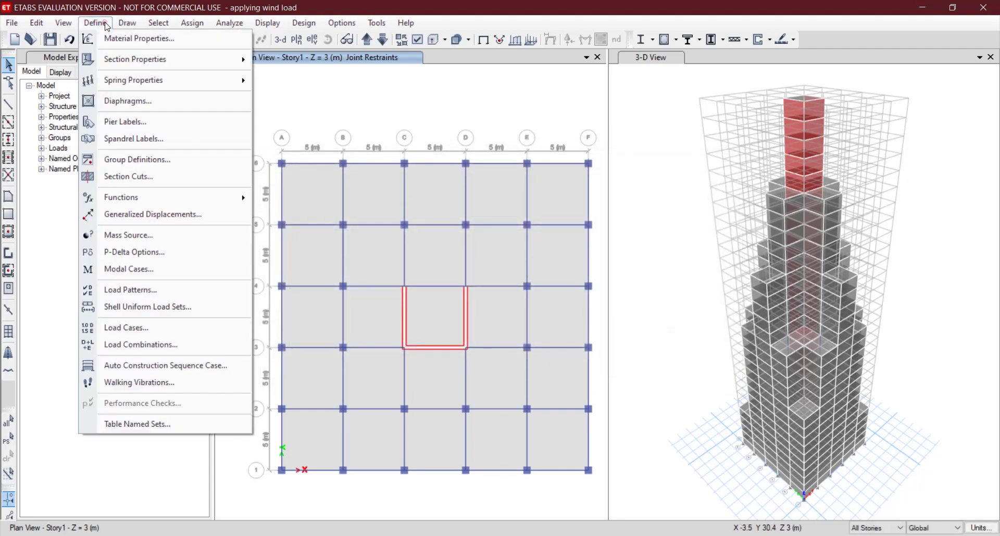
click(189, 345)
drag(394, 216, 410, 350)
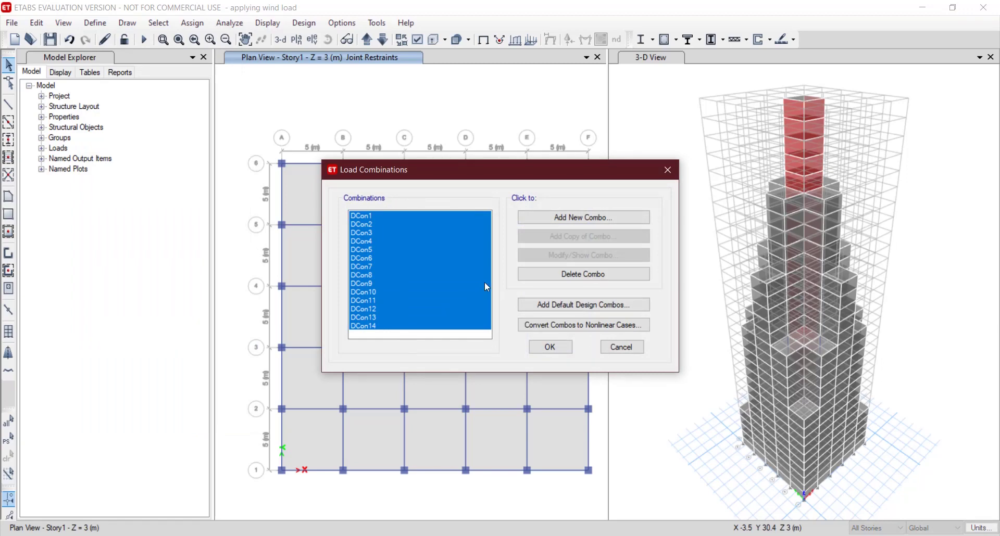
click(542, 278)
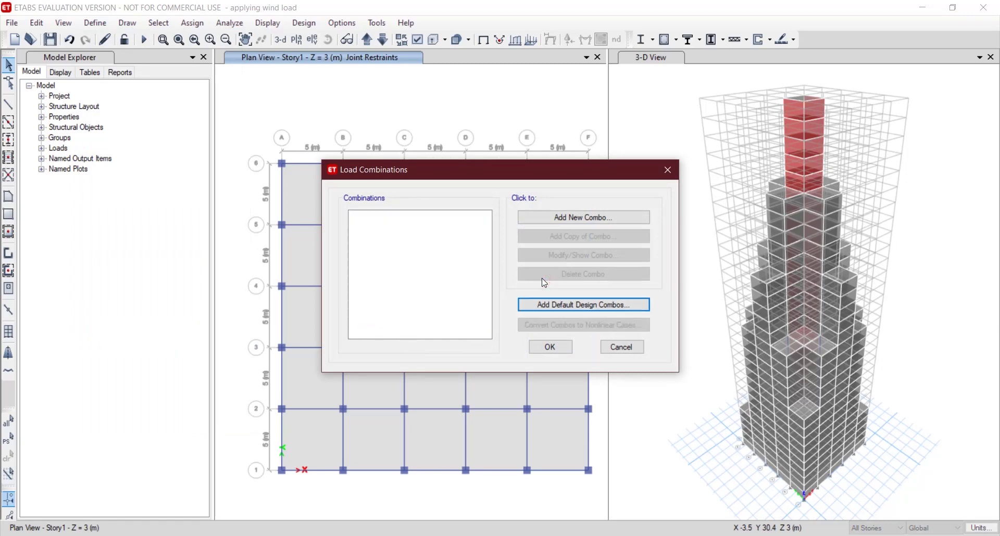
Step: Add the default design combinations for Concrete Frame Design, check their load factors and accept the list
click(562, 299)
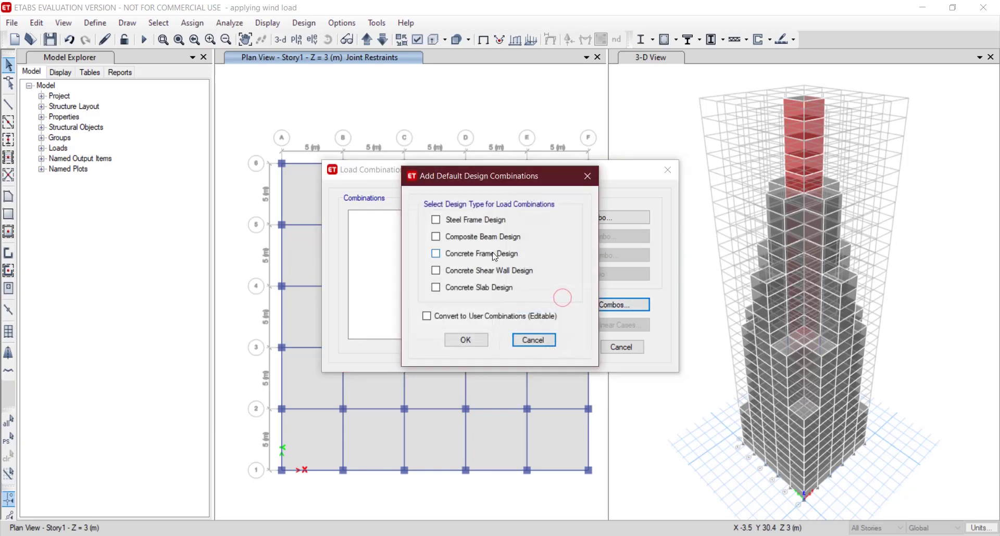
drag(529, 180, 429, 174)
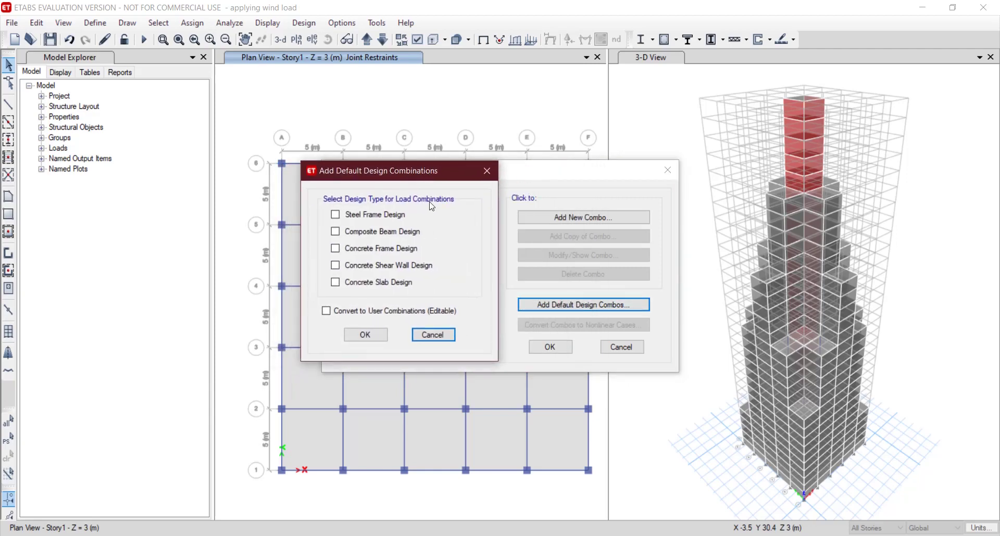
click(388, 249)
click(367, 335)
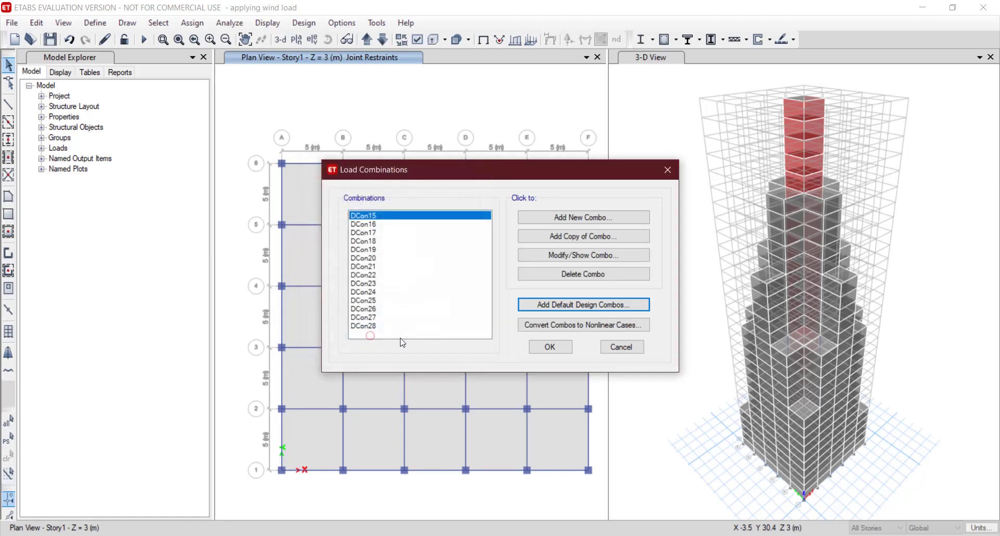
drag(376, 217, 380, 320)
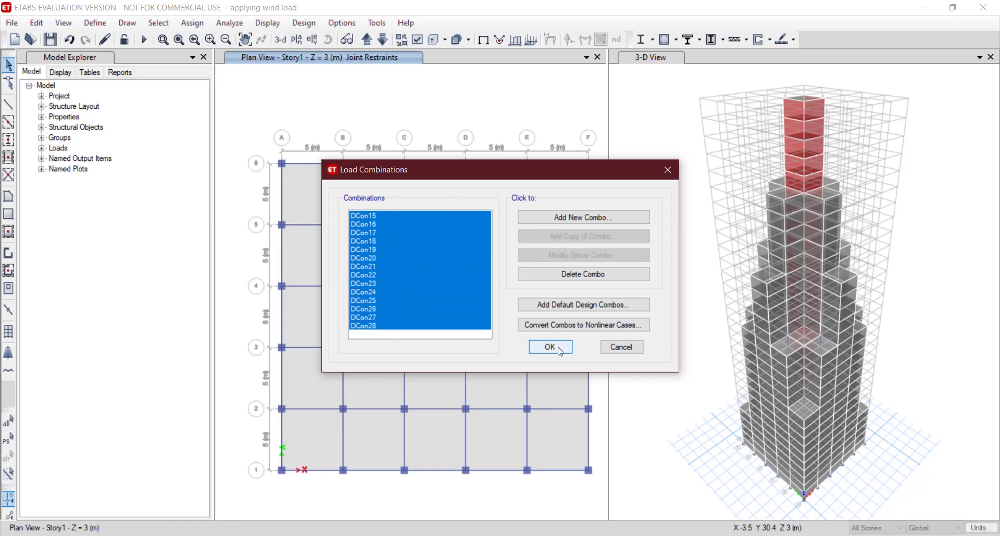
mouse_move(372, 243)
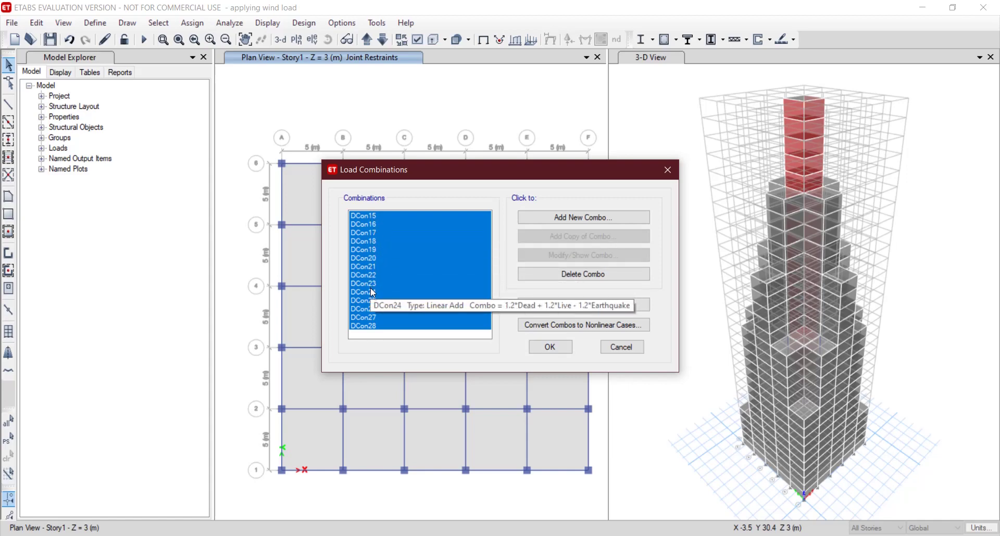
click(558, 346)
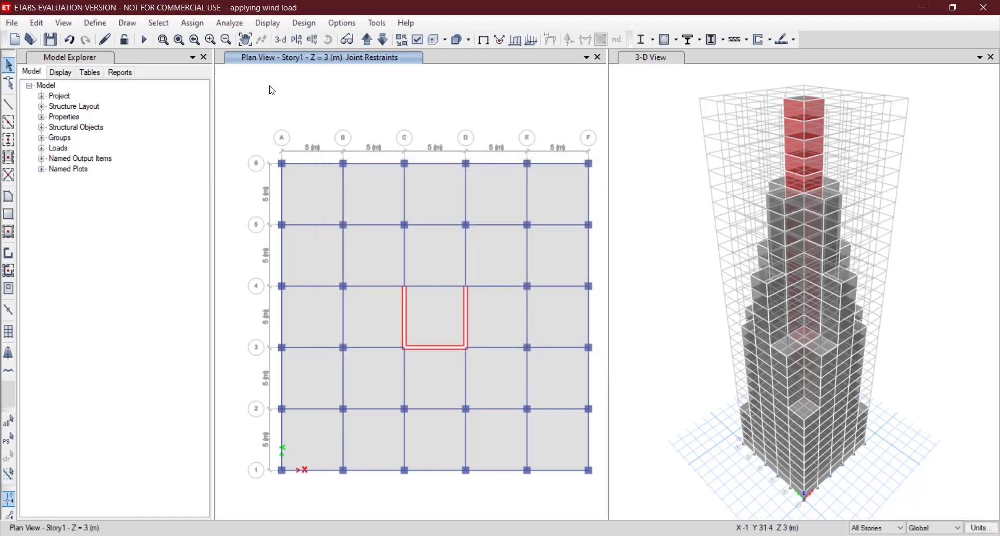
Step: Set the Wind load case to Do Not Run and run the analysis for the remaining cases
click(224, 24)
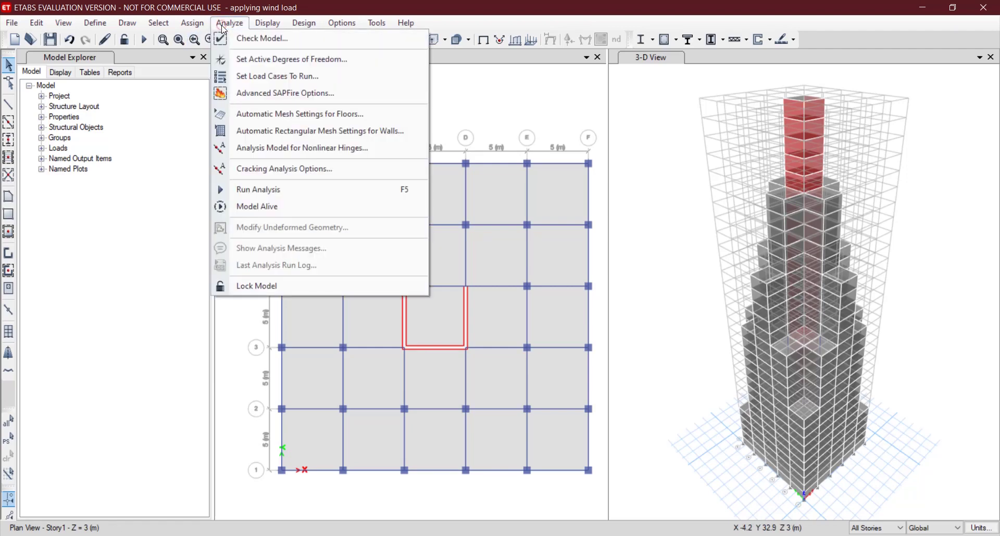
click(285, 76)
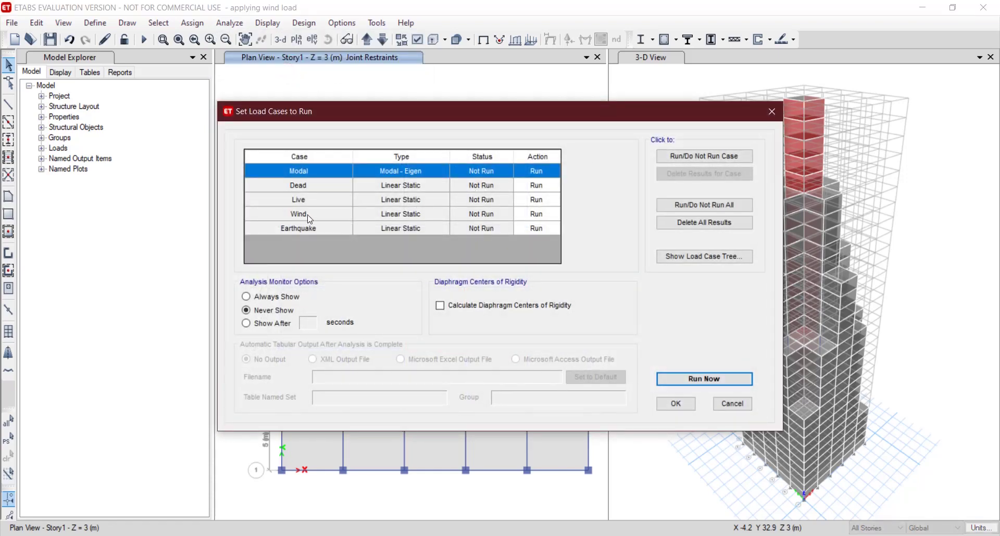
click(309, 216)
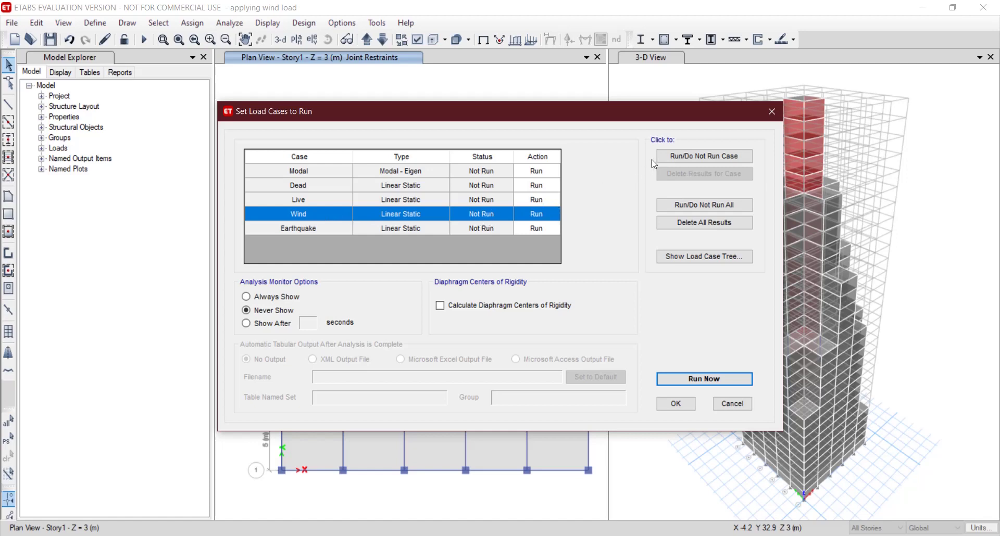
click(682, 154)
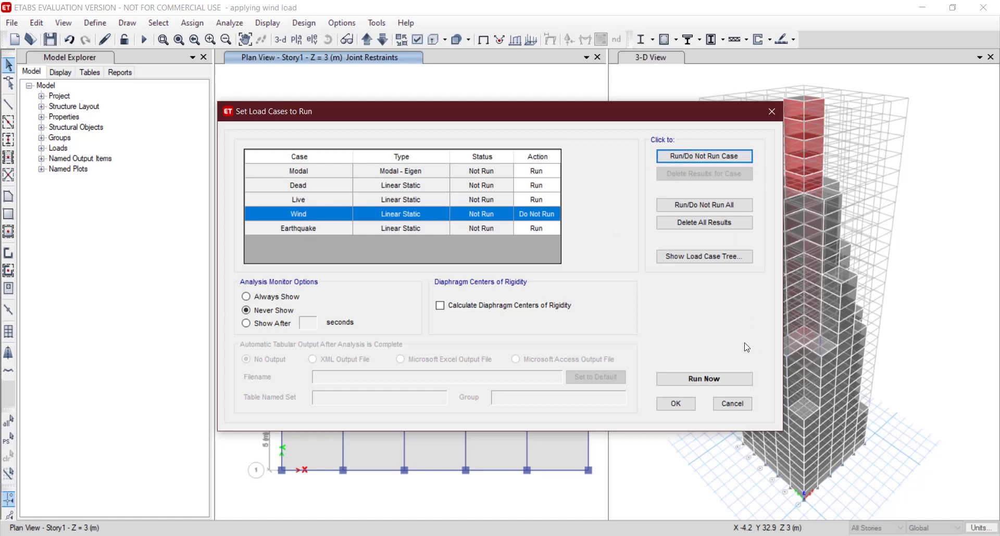
click(696, 384)
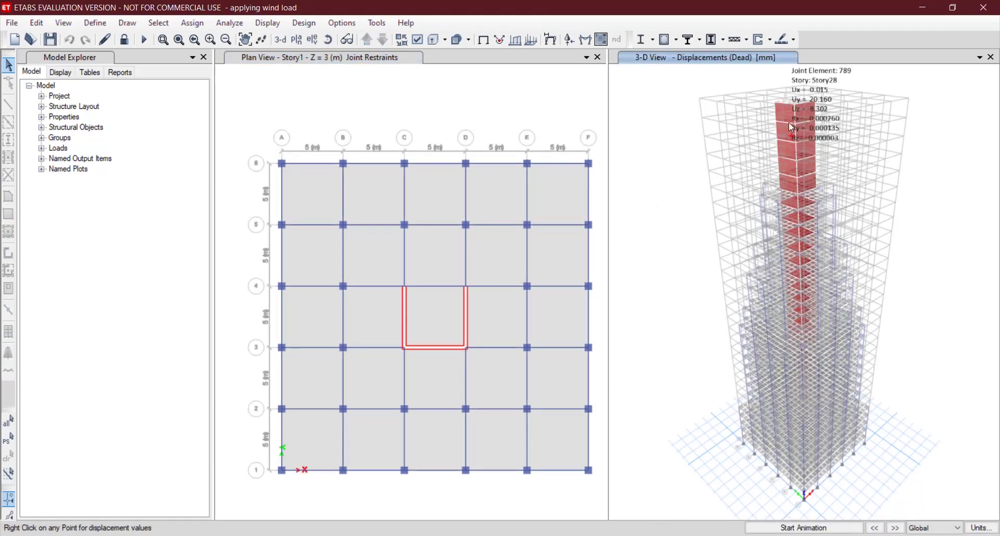
Step: Plot the maximum story displacement for the Earthquake case, read its peak value and close the plot
mouse_move(797, 100)
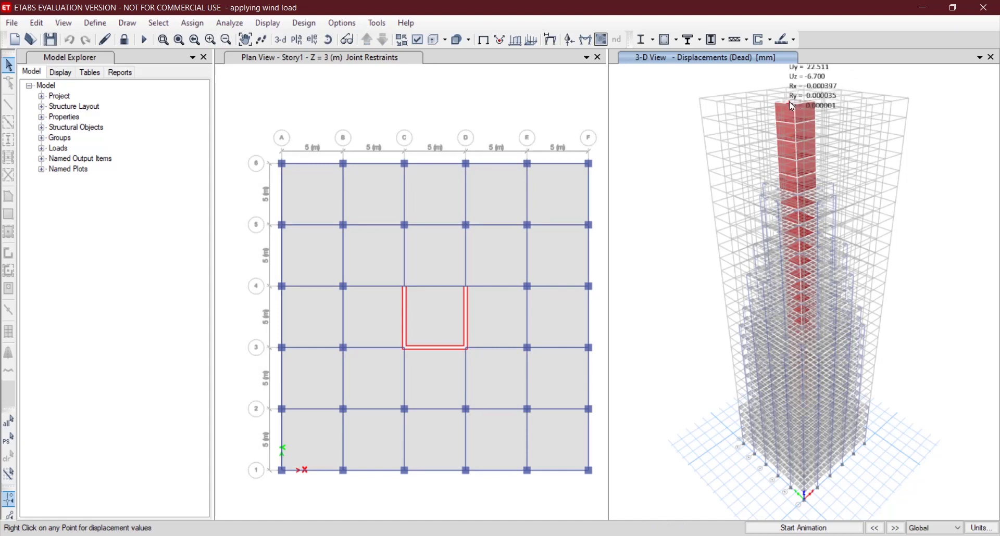
mouse_move(825, 201)
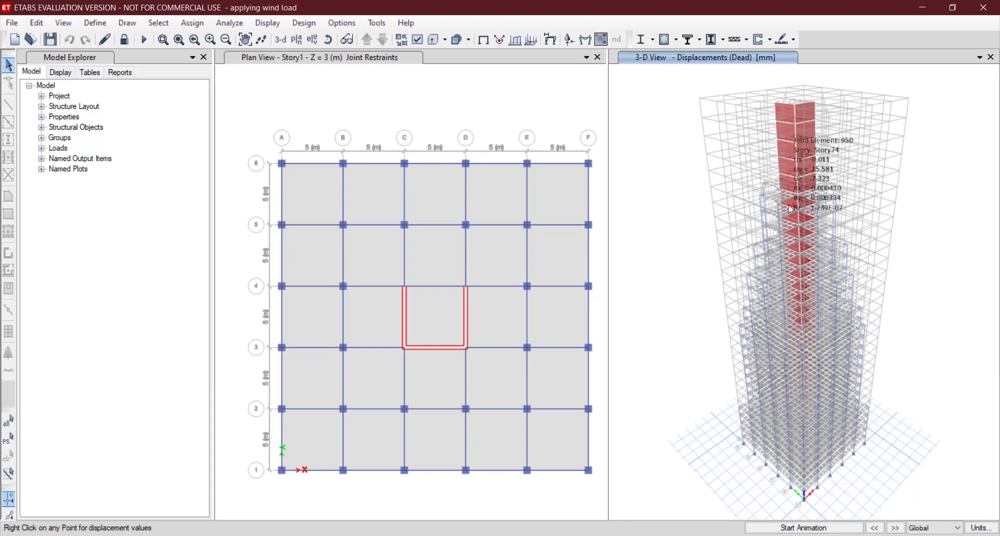
mouse_move(778, 197)
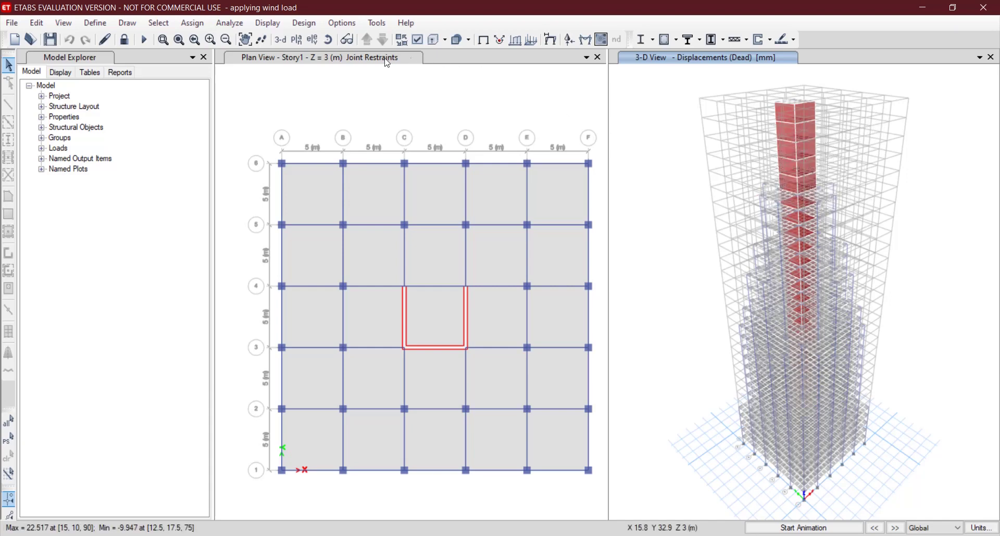
click(267, 23)
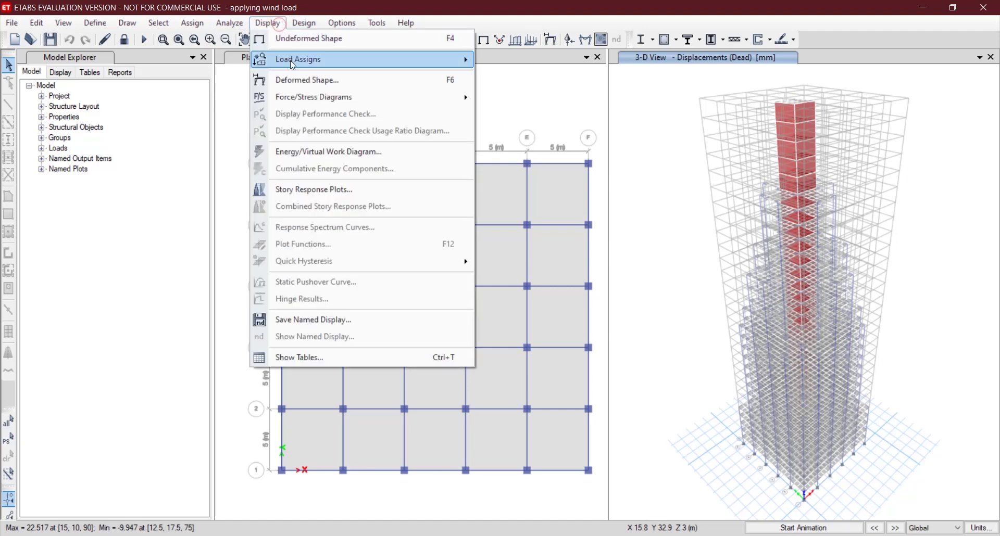
click(334, 190)
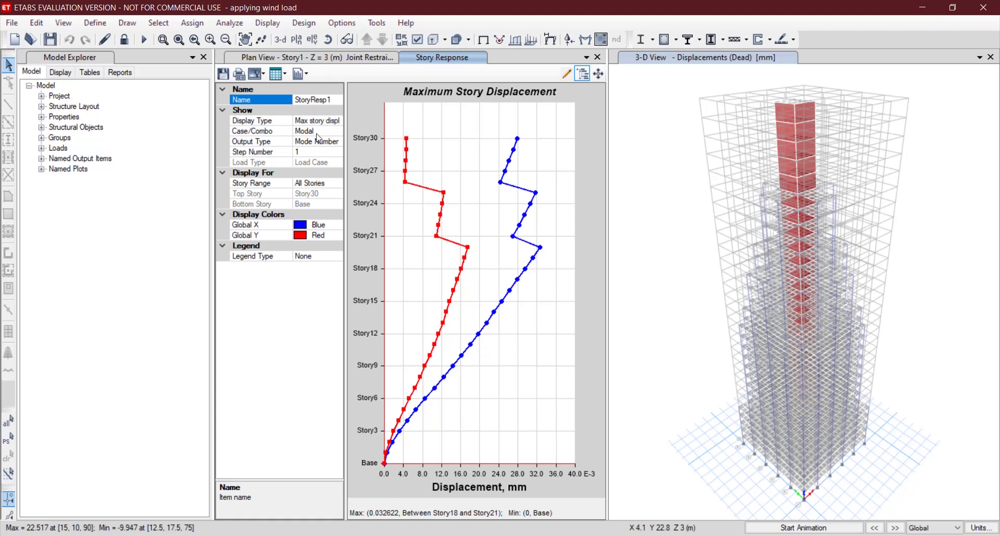
click(319, 132)
click(337, 131)
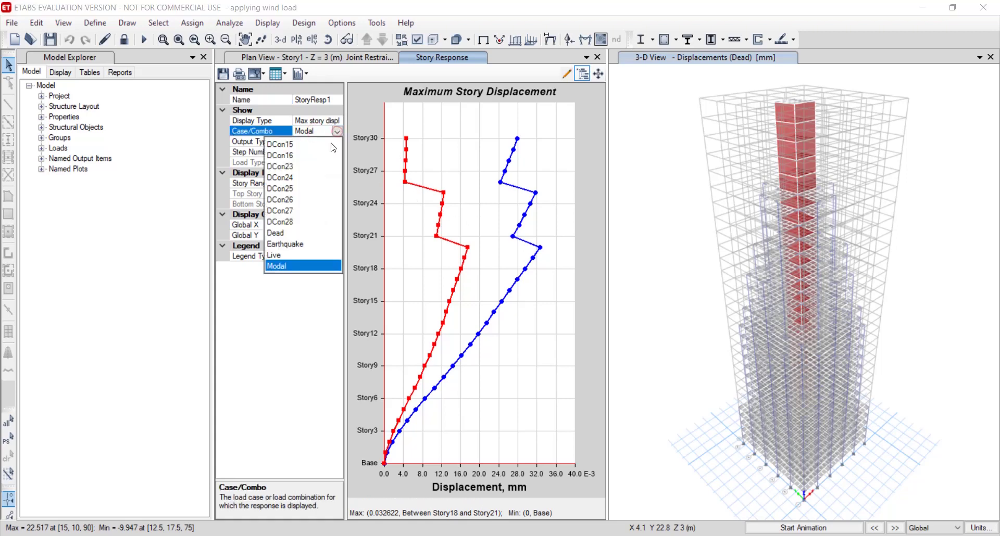
click(304, 244)
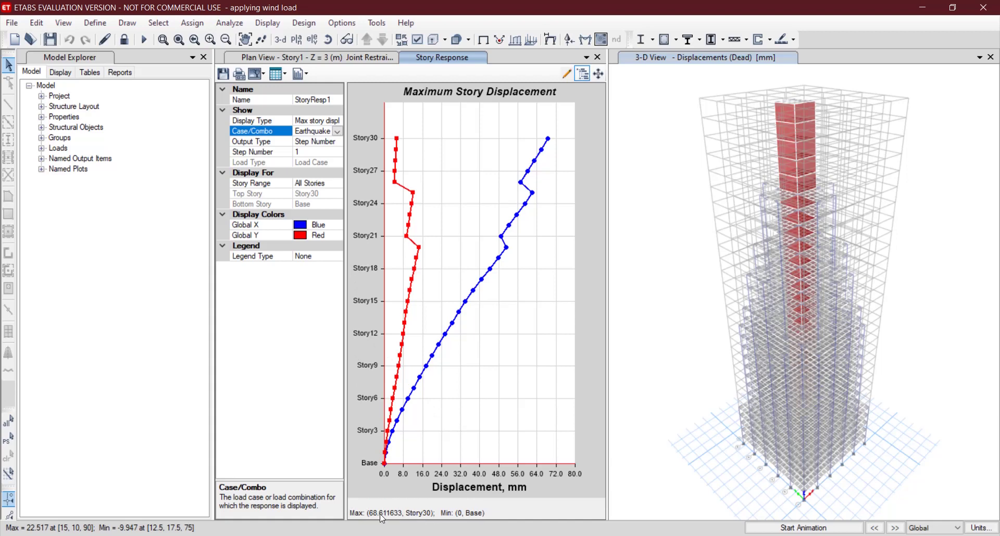
click(598, 58)
mouse_move(498, 330)
middle_down()
mouse_move(473, 327)
mouse_move(484, 338)
middle_up()
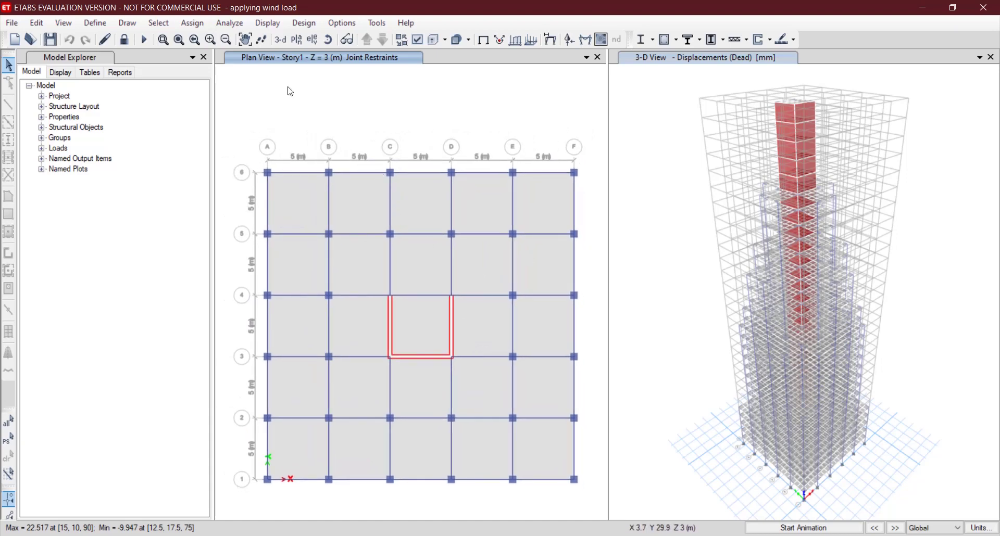
click(230, 24)
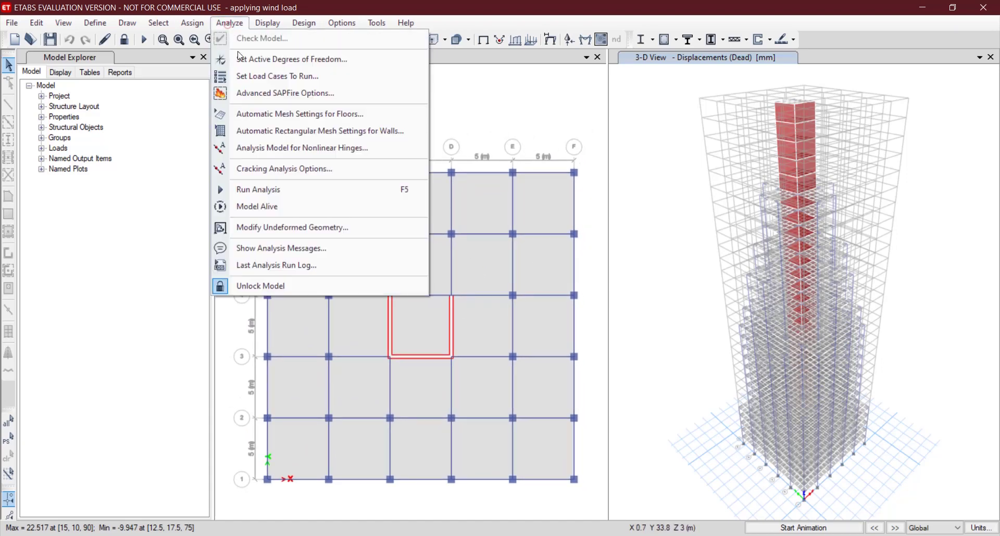
click(230, 23)
click(266, 23)
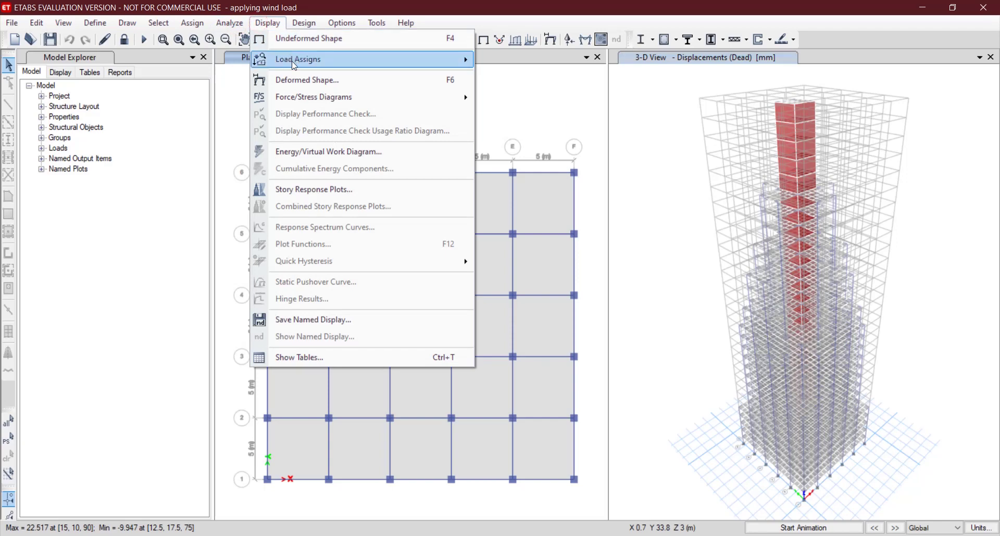
click(275, 24)
Step: Display the frame Moment 3-3 diagram for the Earthquake case, step 1, in the 3-D view
click(269, 24)
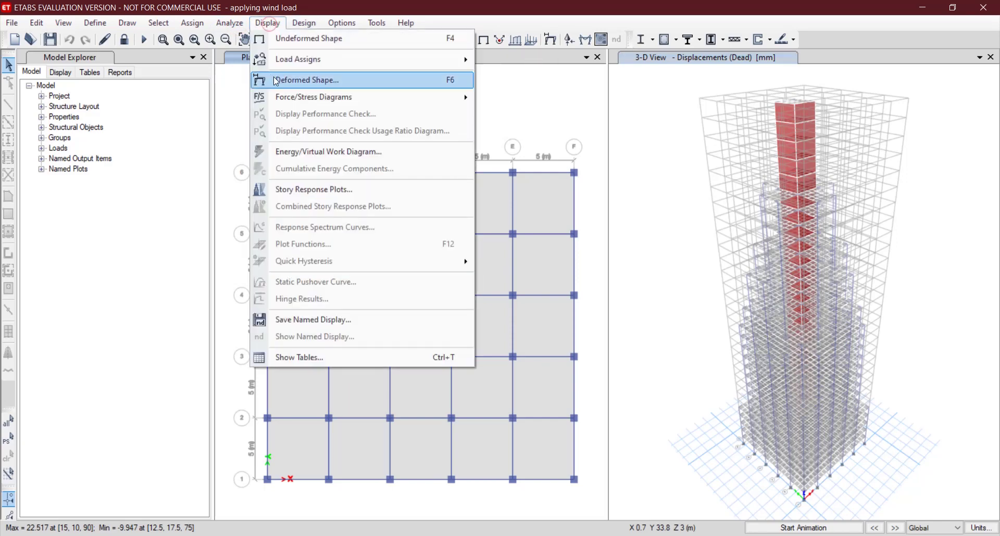
mouse_move(296, 93)
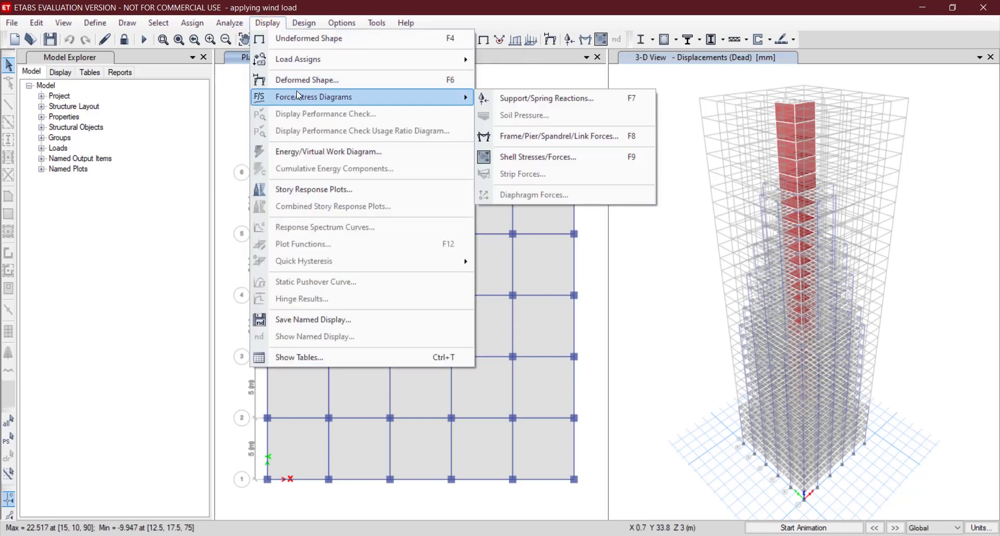
click(555, 138)
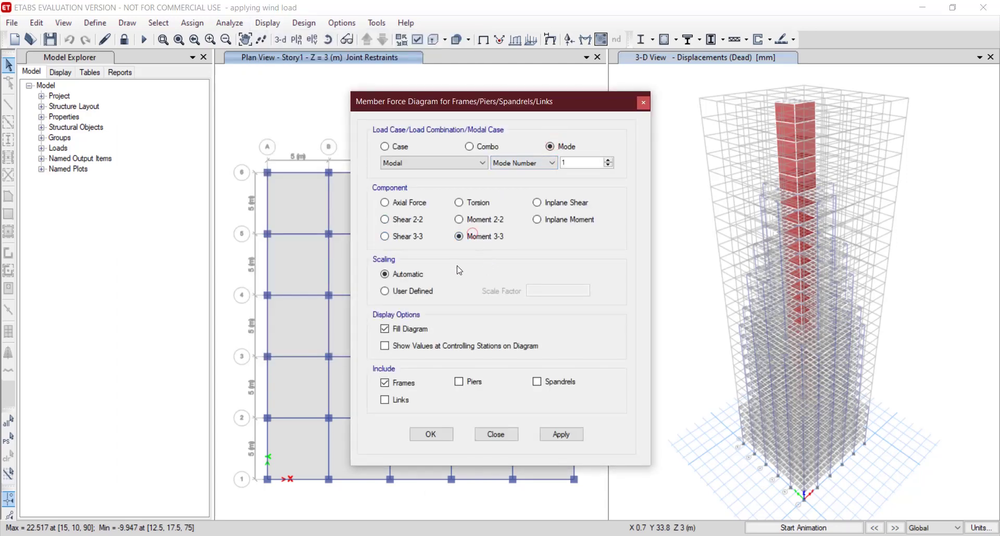
click(458, 236)
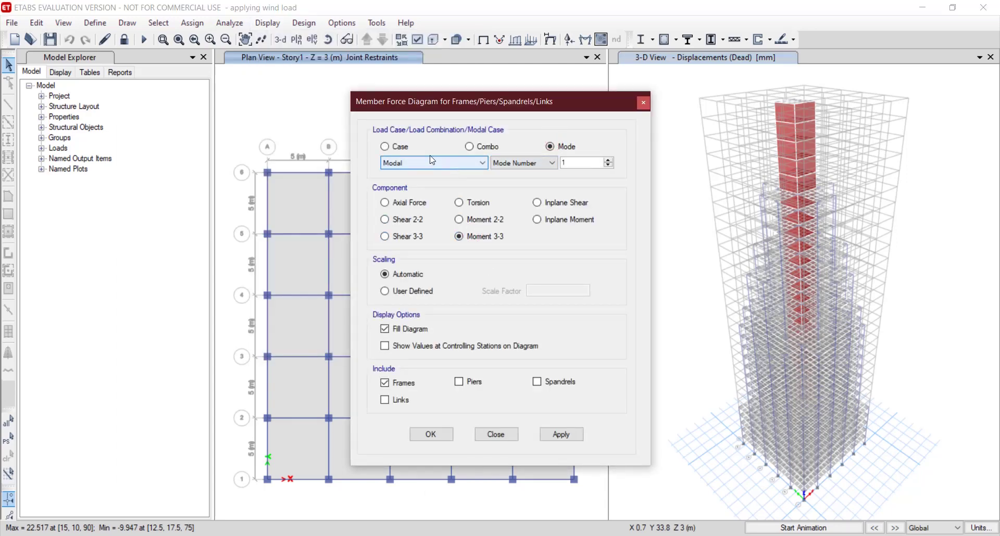
click(386, 146)
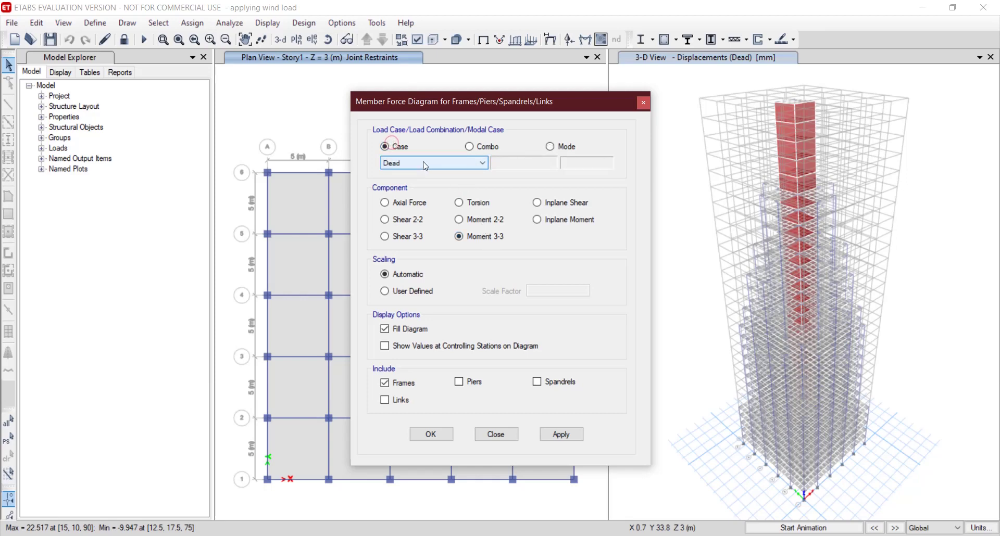
click(425, 164)
click(426, 187)
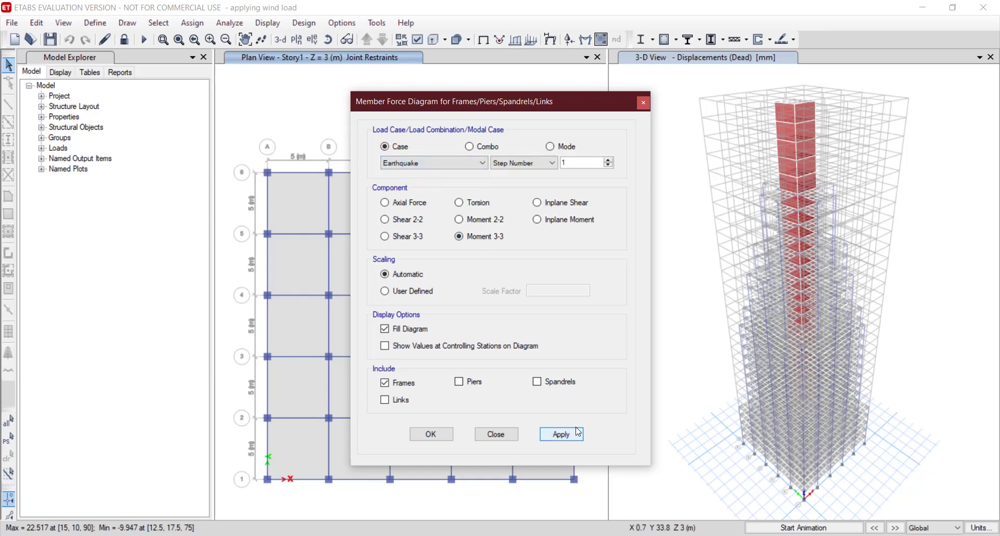
click(562, 434)
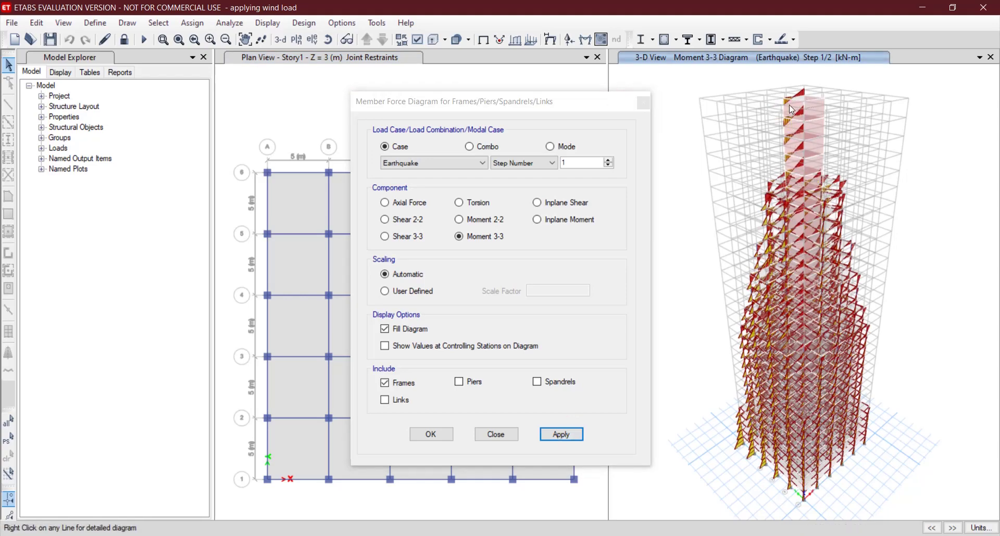
Step: Examine the Earthquake moment diagram up close around the shear wall core at the top of the tower
scroll(790, 101, up, 1)
scroll(790, 100, down, 3)
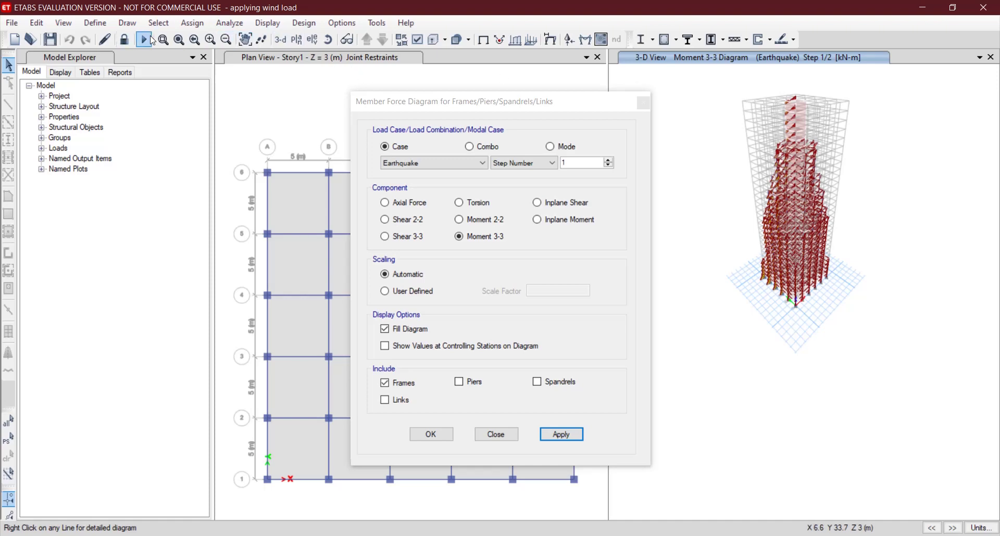
click(210, 39)
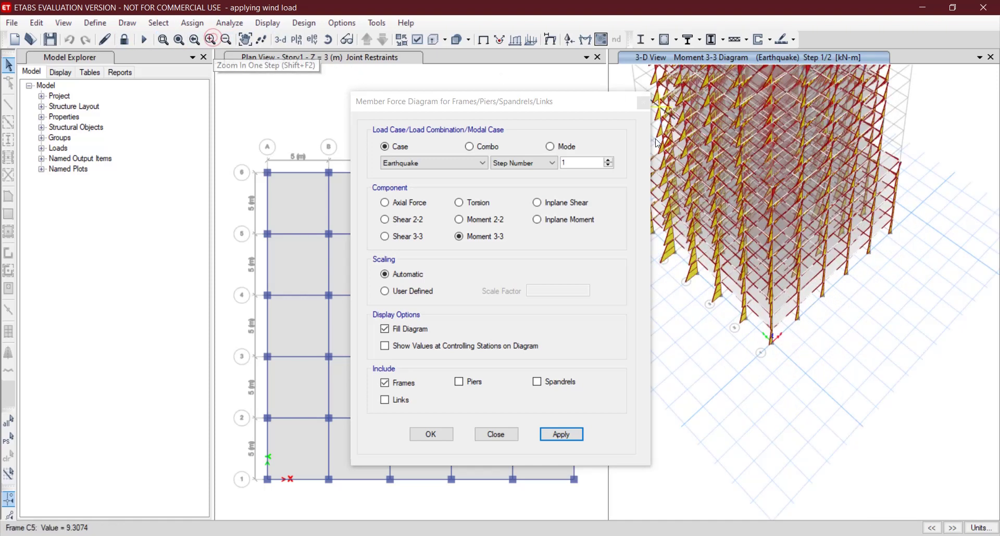
middle_drag(729, 146, 771, 396)
middle_drag(794, 118, 805, 378)
middle_drag(786, 153, 796, 260)
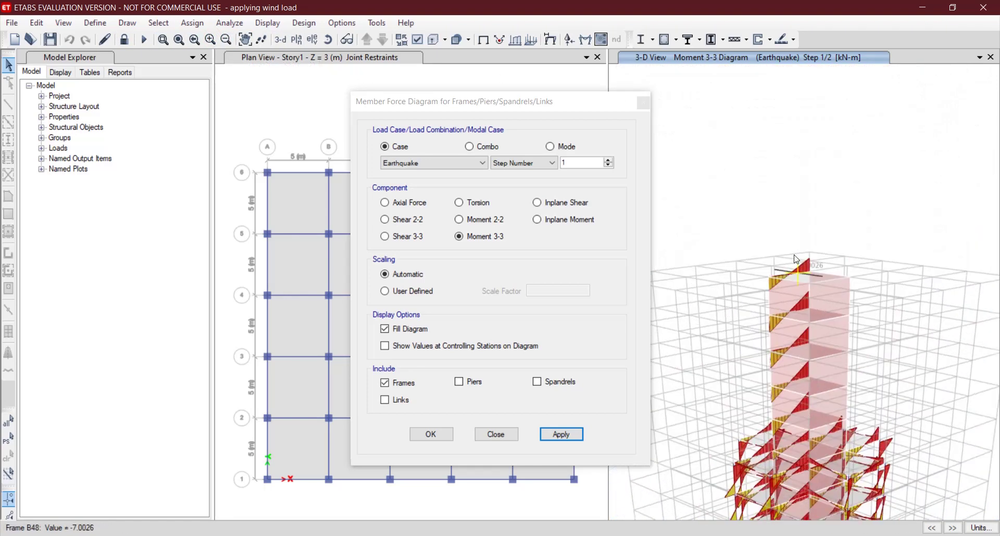
scroll(802, 278, up, 2)
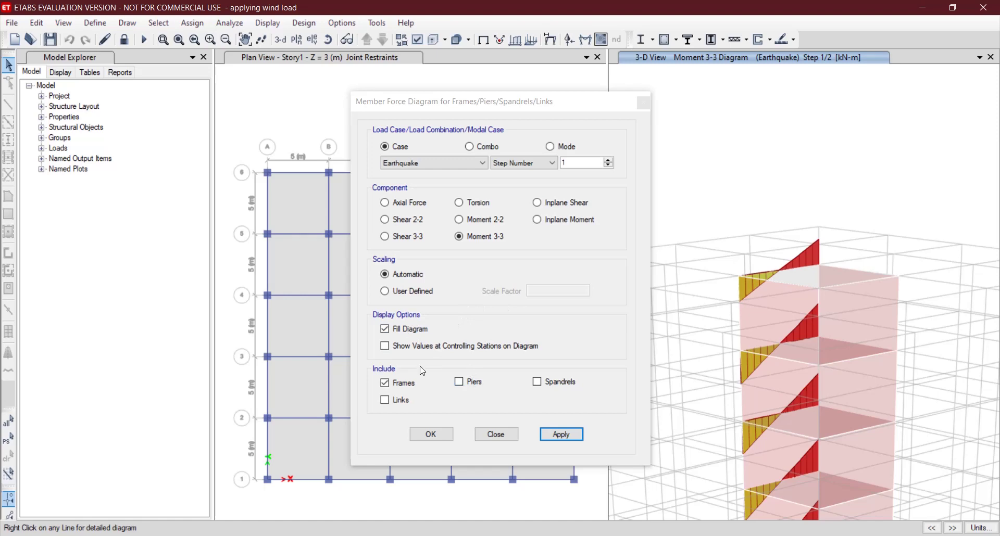
Step: Accept the member force diagram settings and review the concrete frame design preferences for IS 456:2000
click(440, 435)
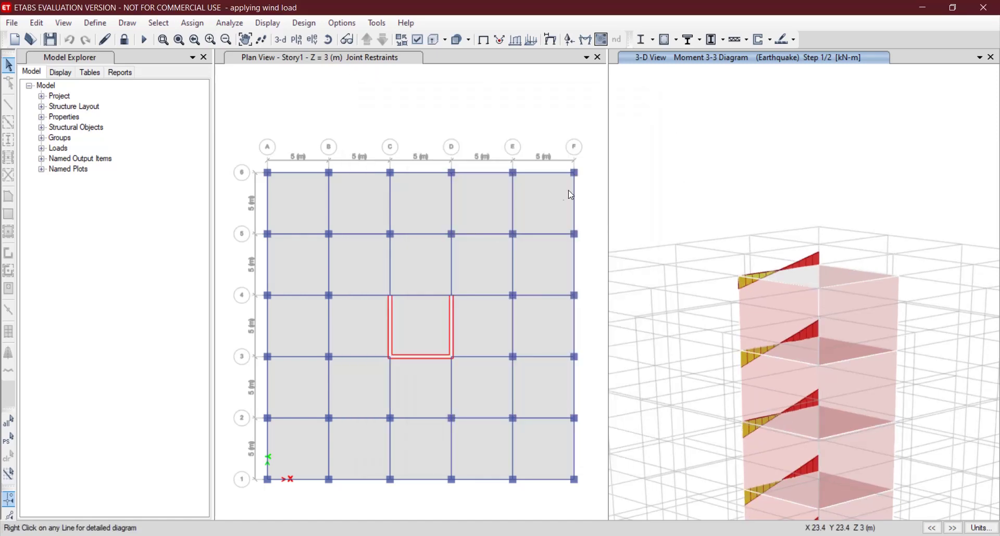
click(304, 22)
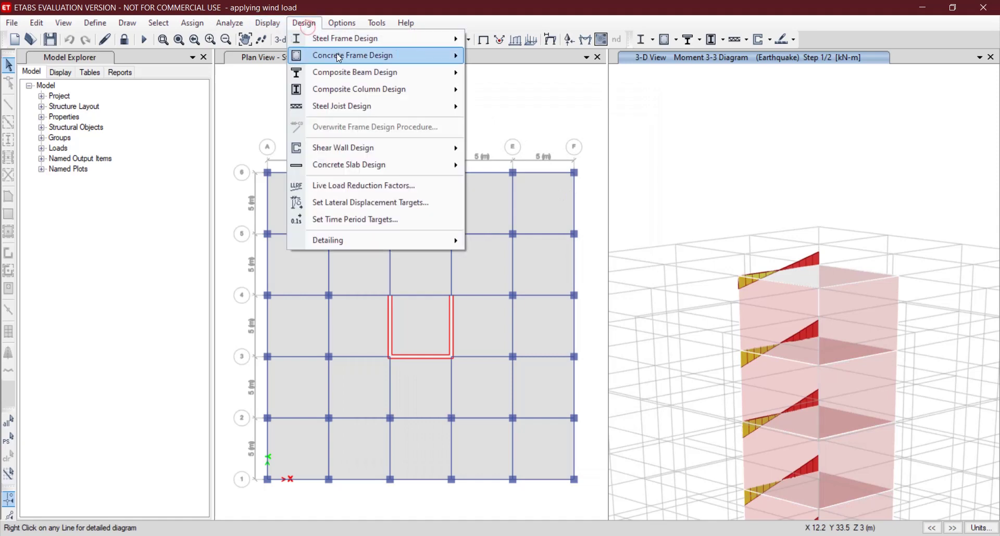
mouse_move(339, 57)
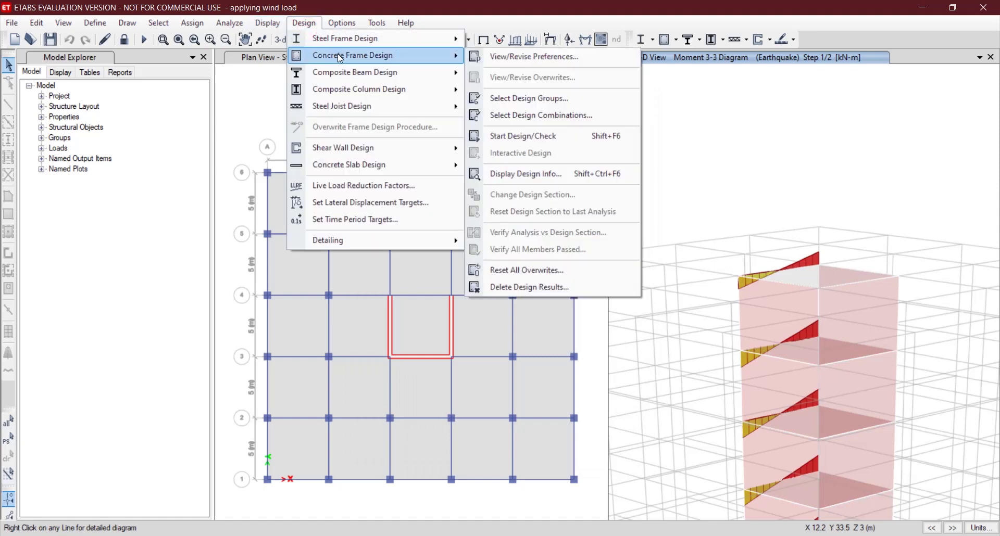
click(486, 56)
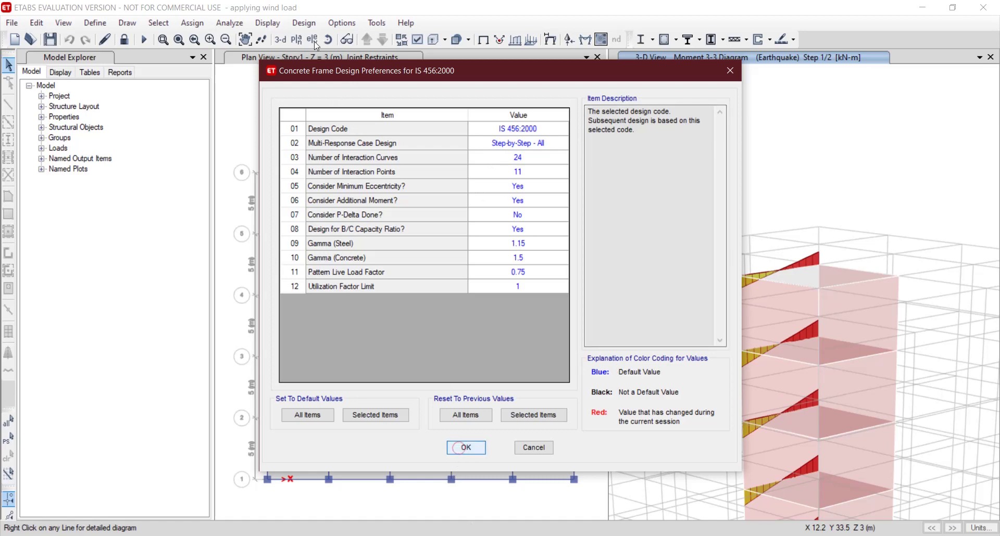
click(461, 447)
Step: Run the concrete frame design check, accepting the reiteration of analysis and design where the sections differ
click(304, 22)
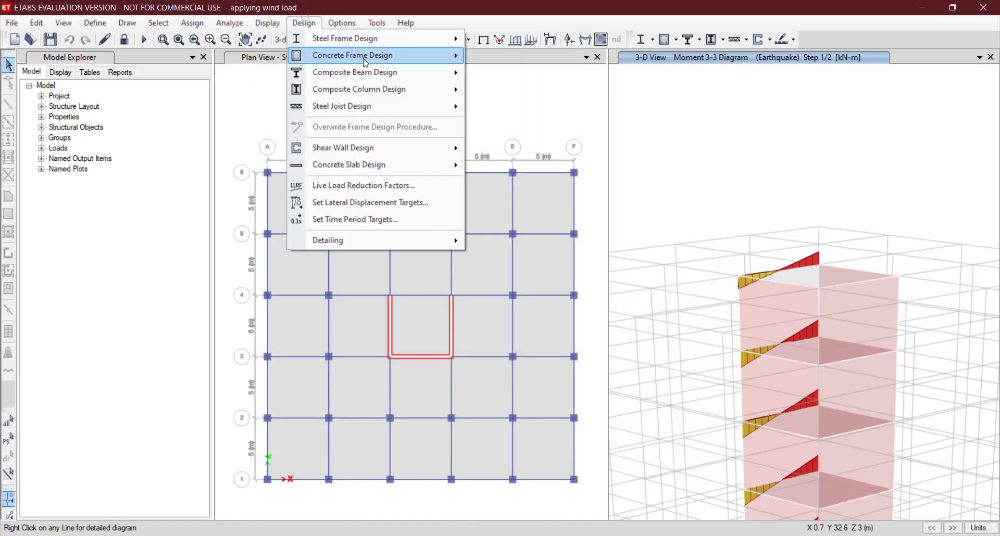
mouse_move(374, 55)
click(562, 136)
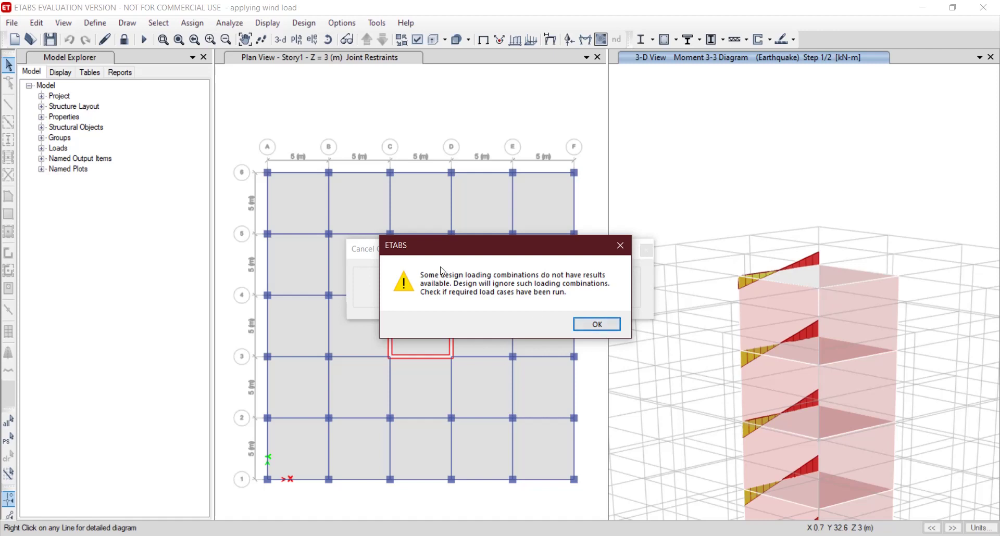
click(600, 325)
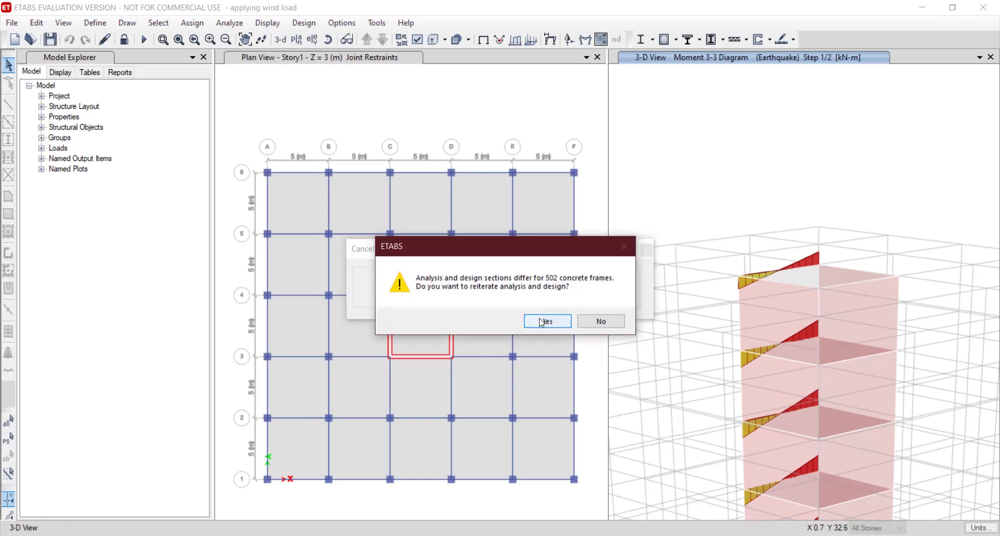
click(546, 321)
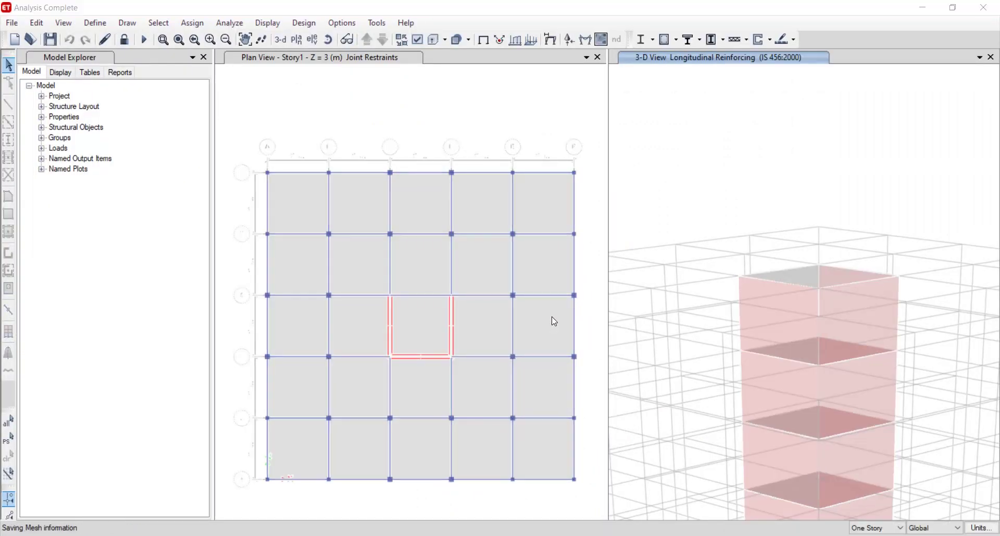
key(Return)
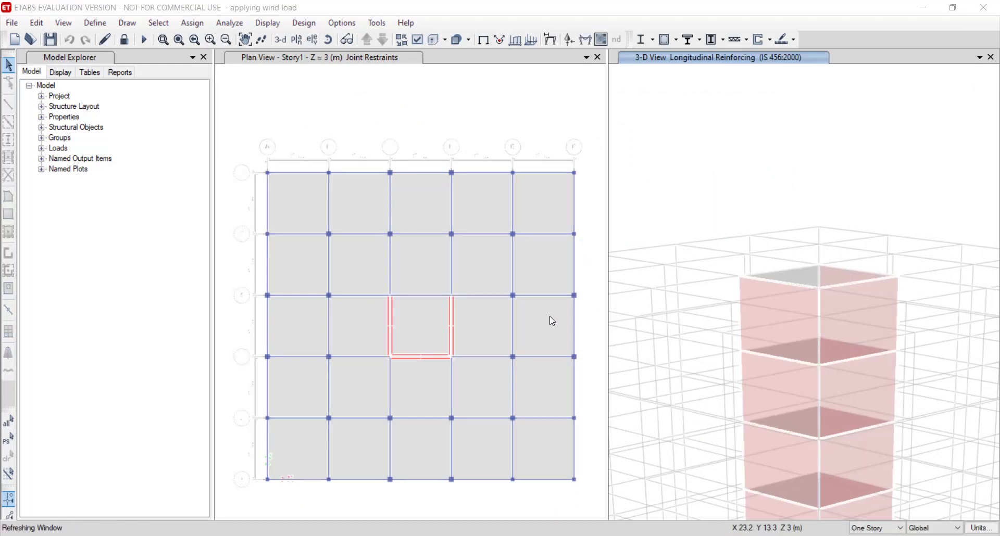
click(597, 324)
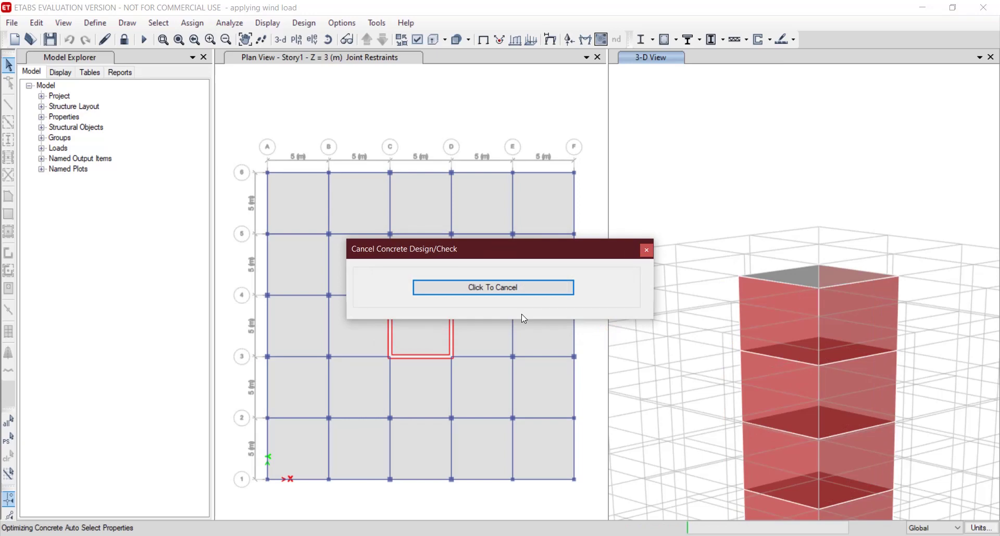
click(548, 320)
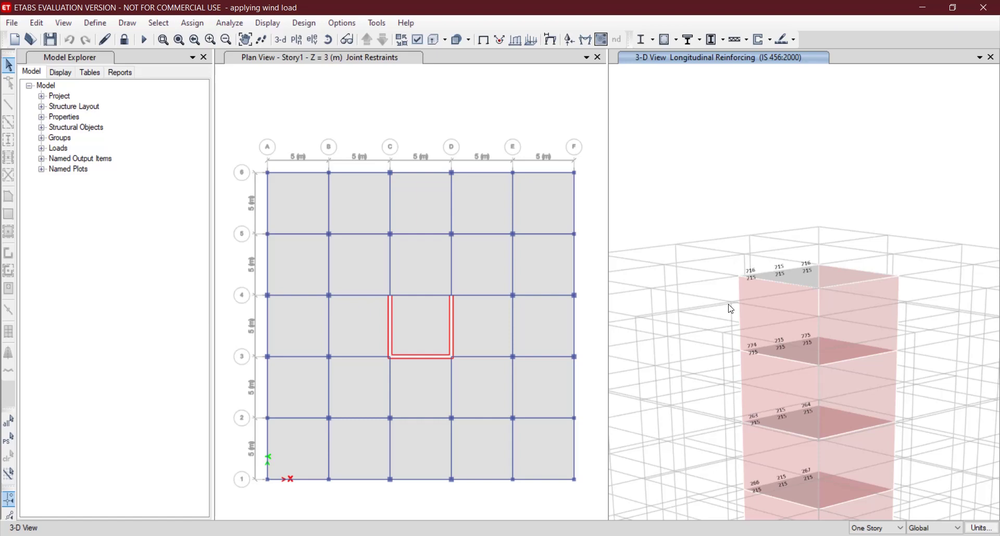
Step: Verify whether all concrete members passed, select the failed frames and show only those in the 3-D view
scroll(863, 279, up, 3)
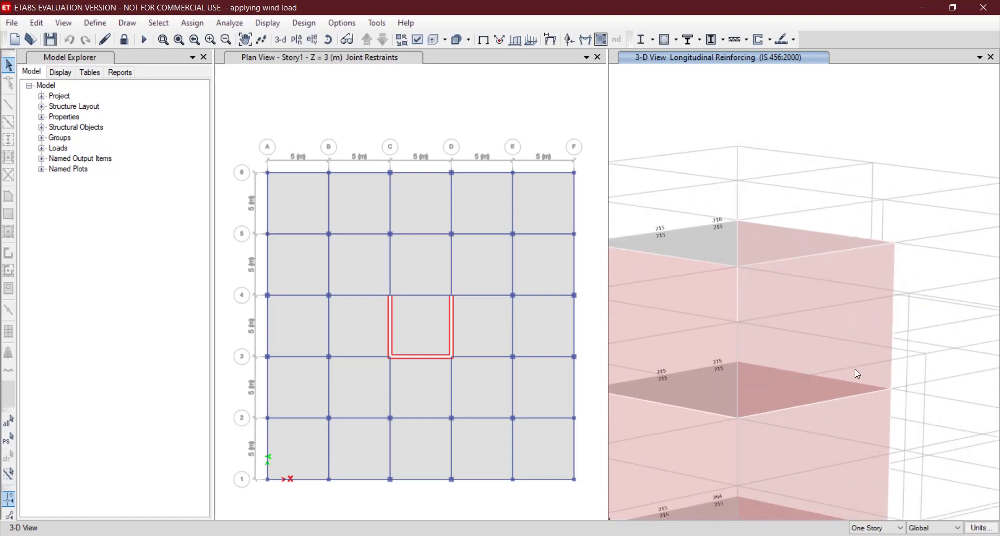
scroll(858, 374, down, 5)
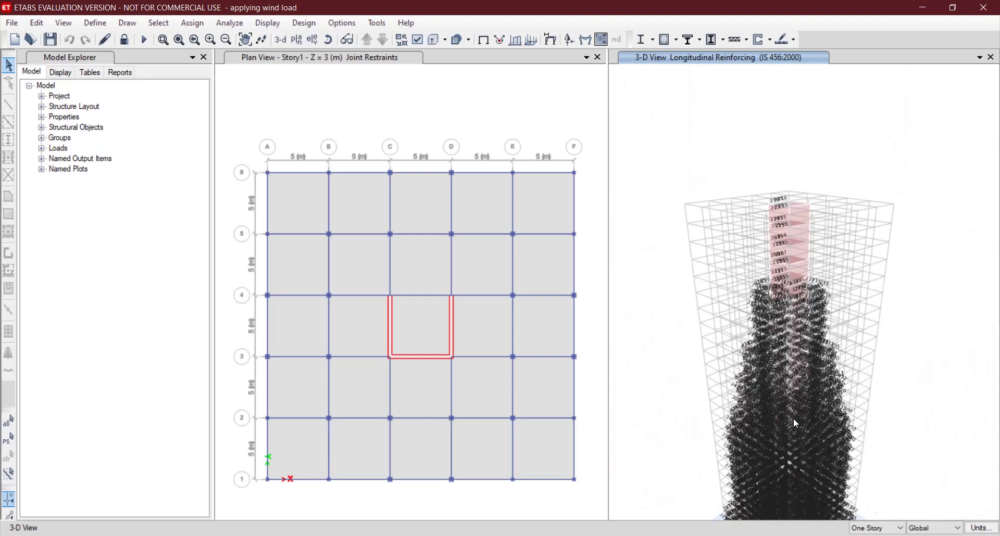
scroll(794, 412, up, 5)
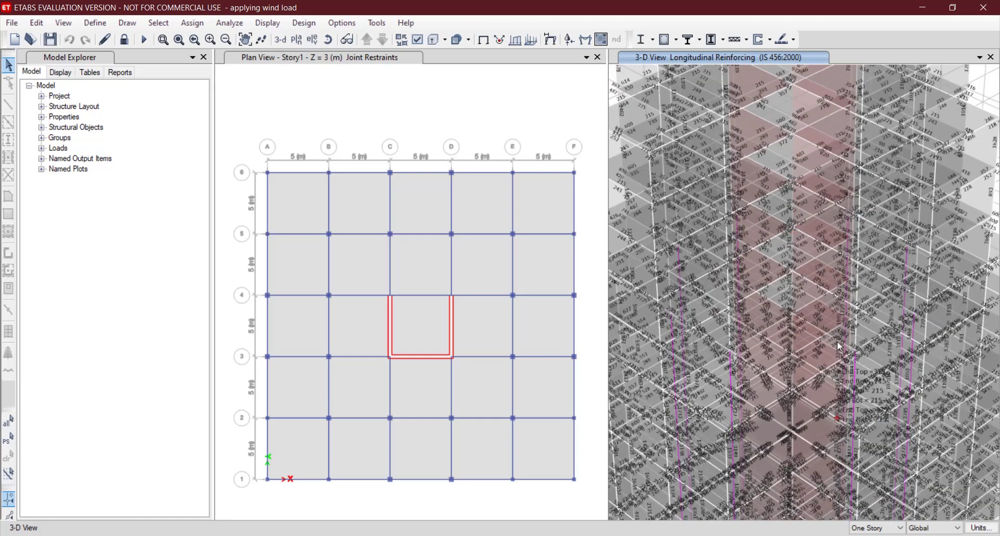
scroll(837, 341, down, 4)
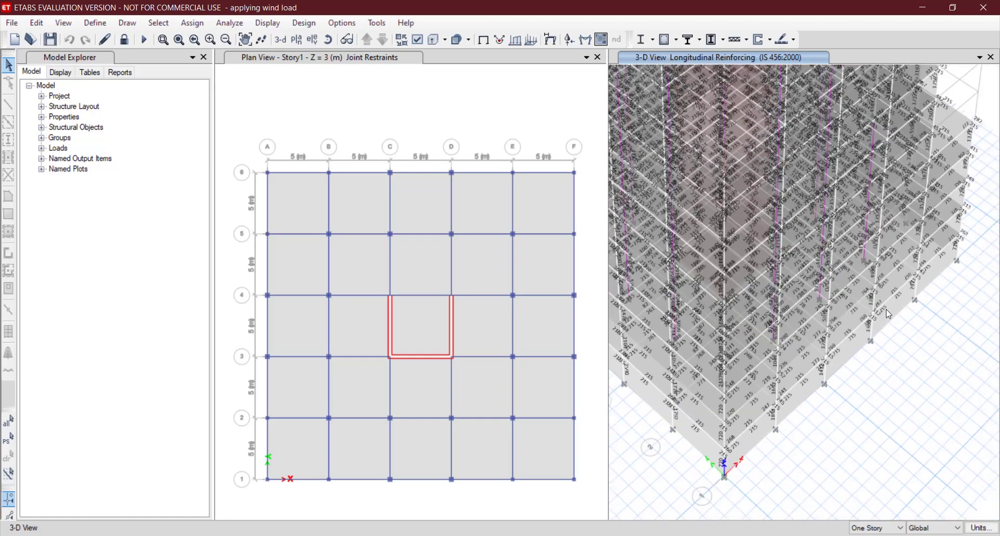
click(235, 25)
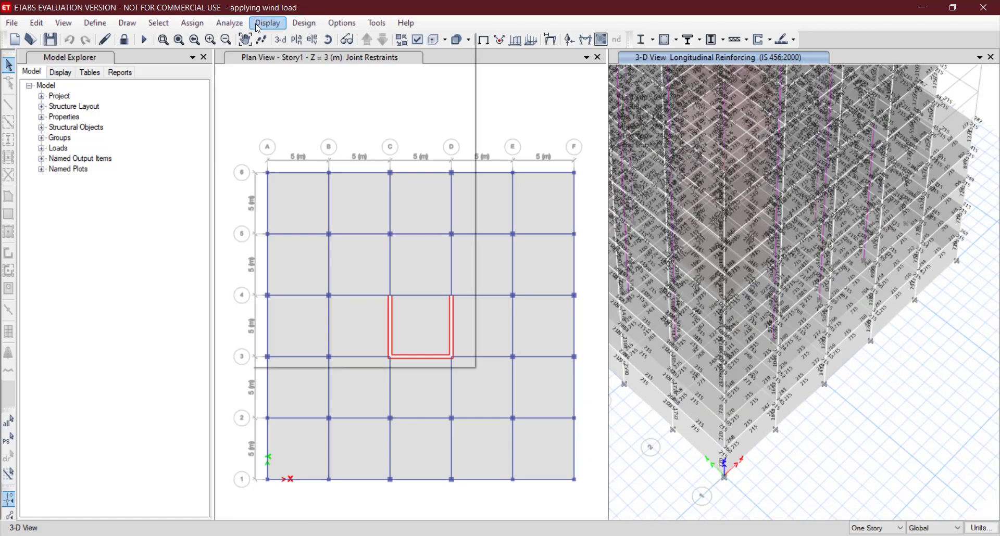
mouse_move(290, 28)
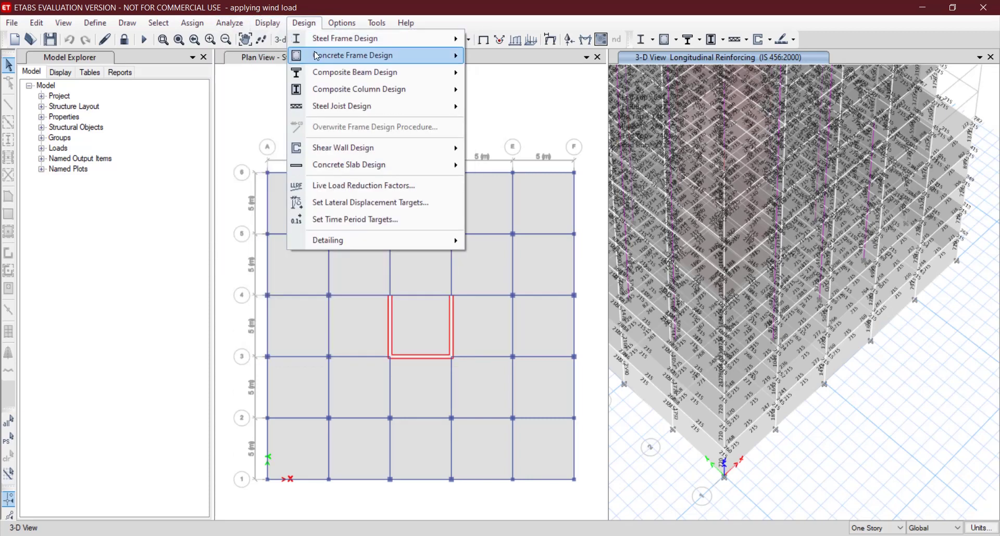
mouse_move(314, 52)
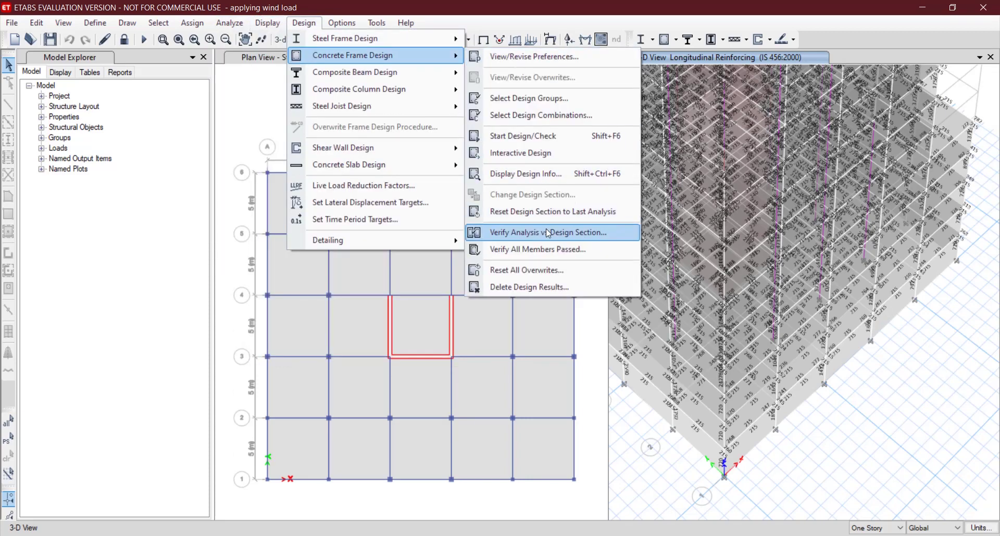
click(542, 250)
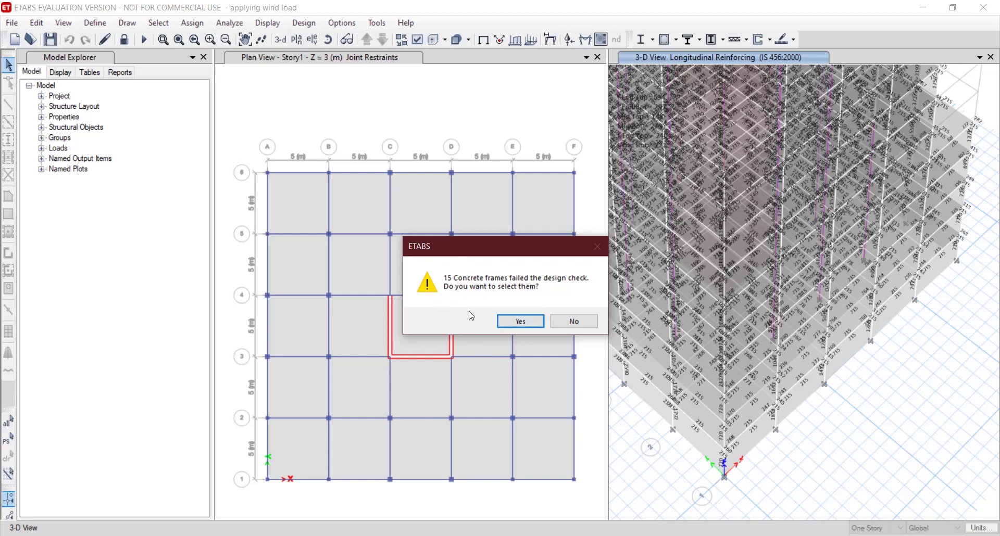
click(520, 321)
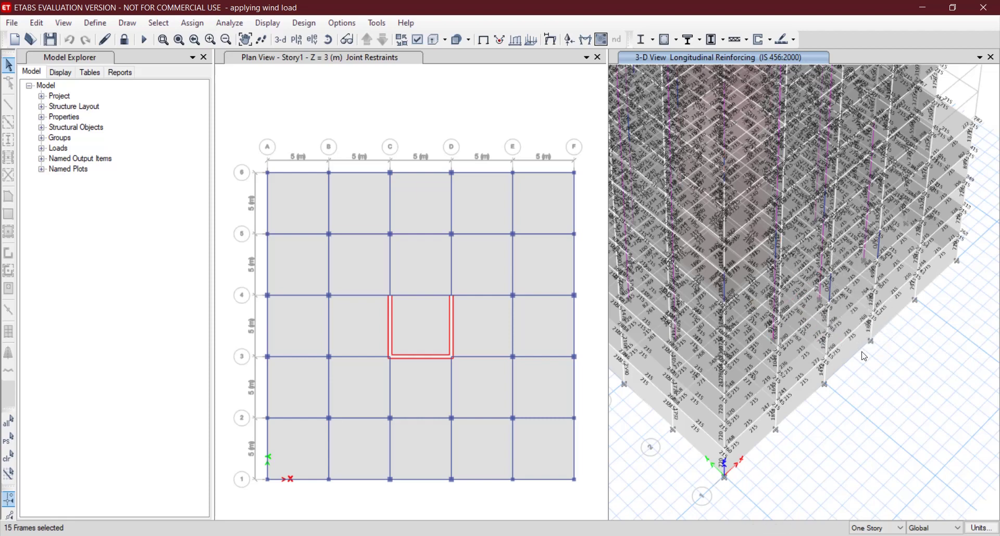
right_click(907, 386)
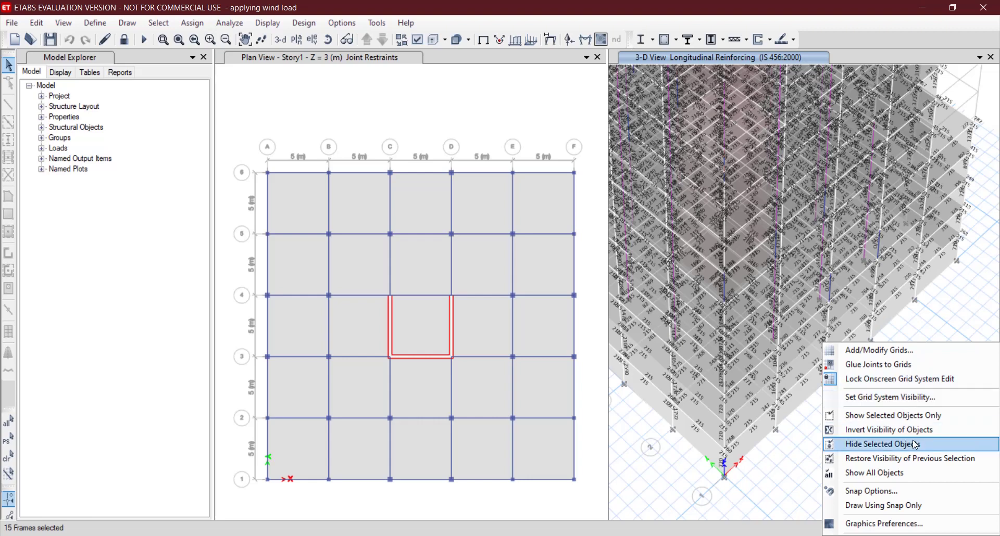
click(919, 416)
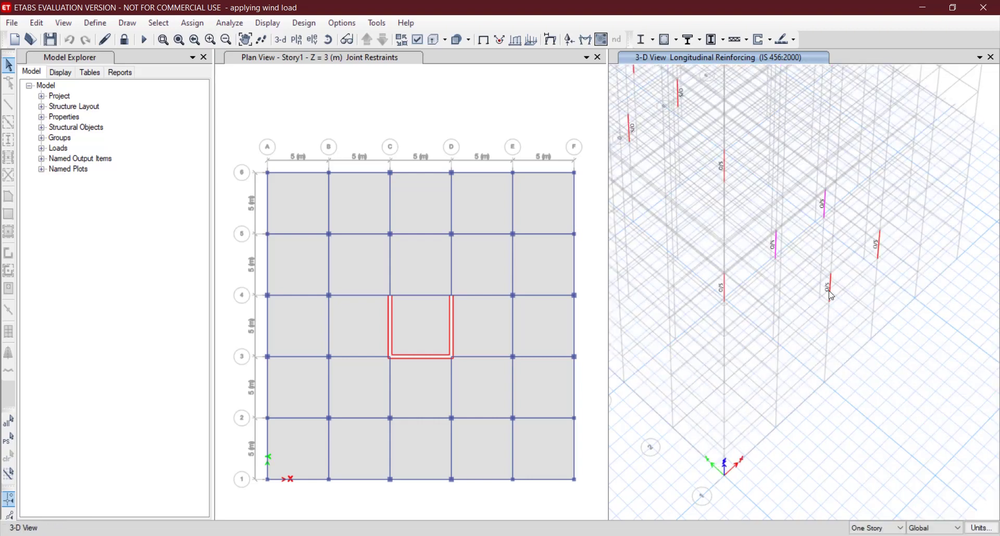
Step: Inspect the concrete design information and detailed report of the failed Story4 column C13, and close both windows
right_click(829, 290)
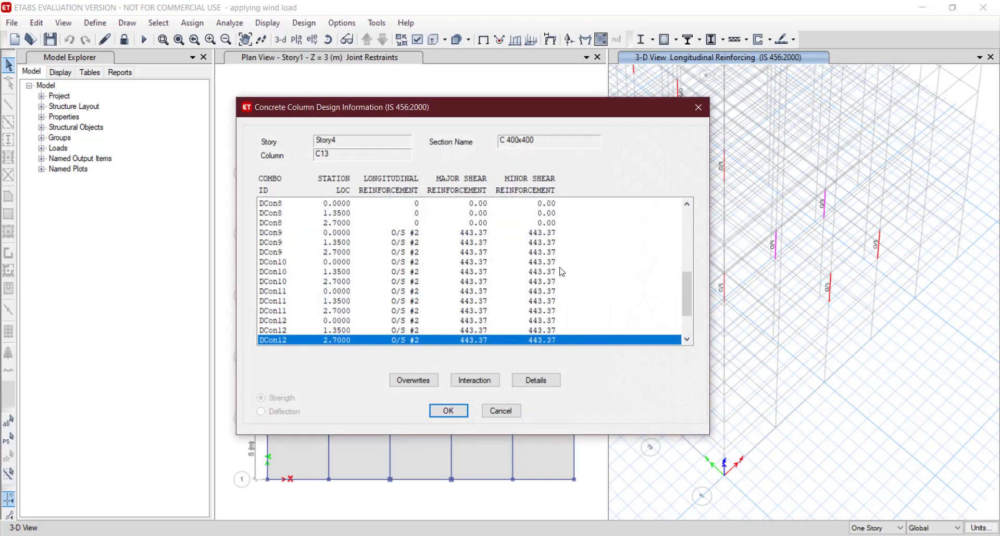
click(534, 388)
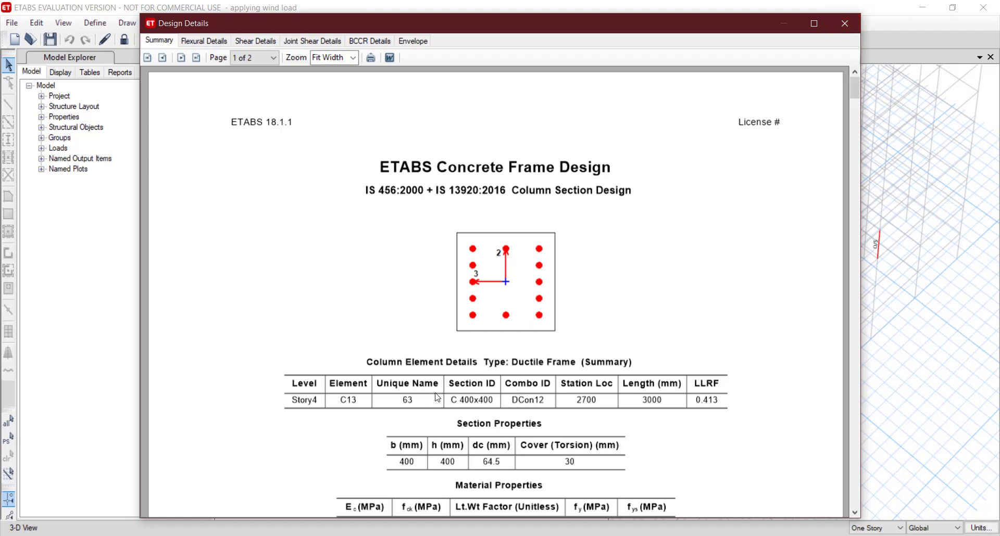
click(841, 21)
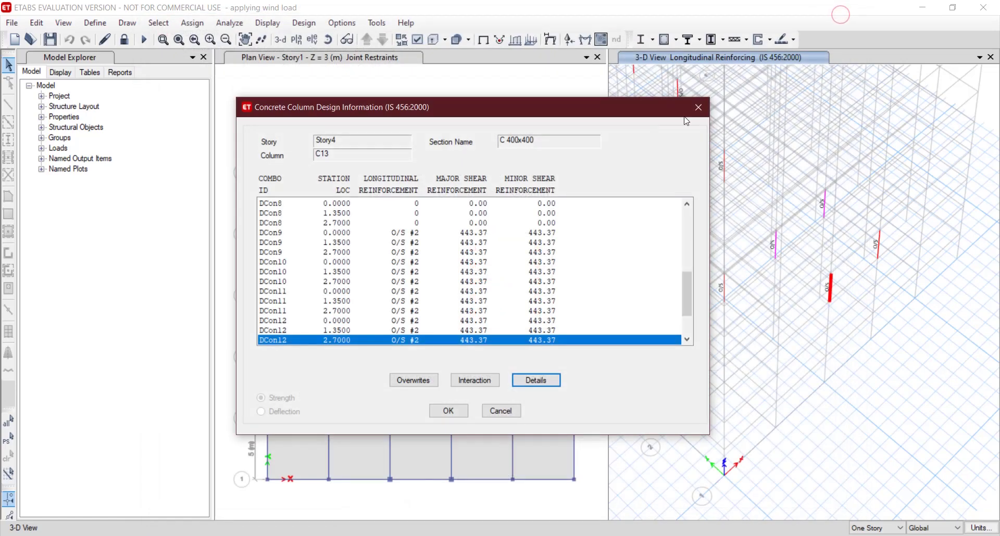
click(701, 107)
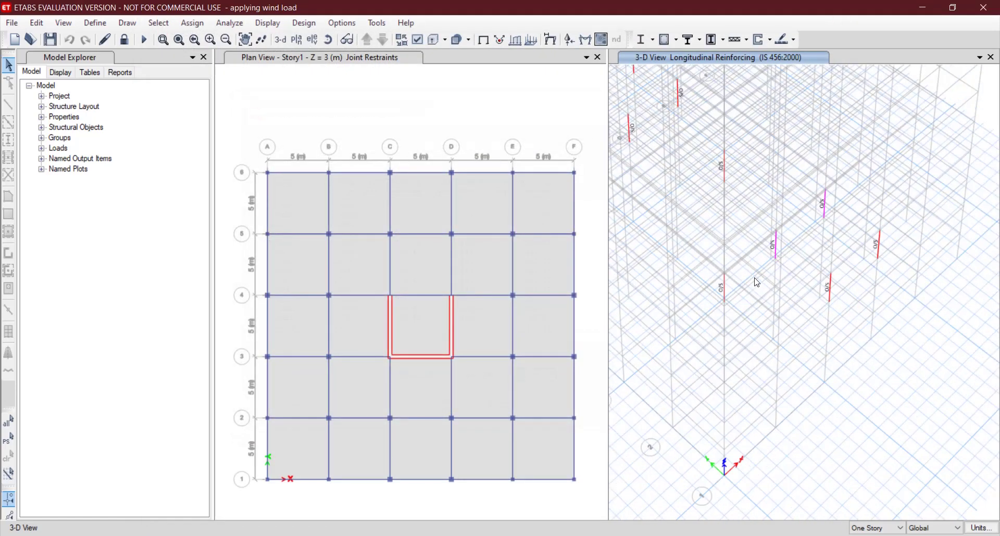
Step: Select all the isolated failed columns in the 3-D view and unlock the model, deleting its analysis results
scroll(757, 281, down, 5)
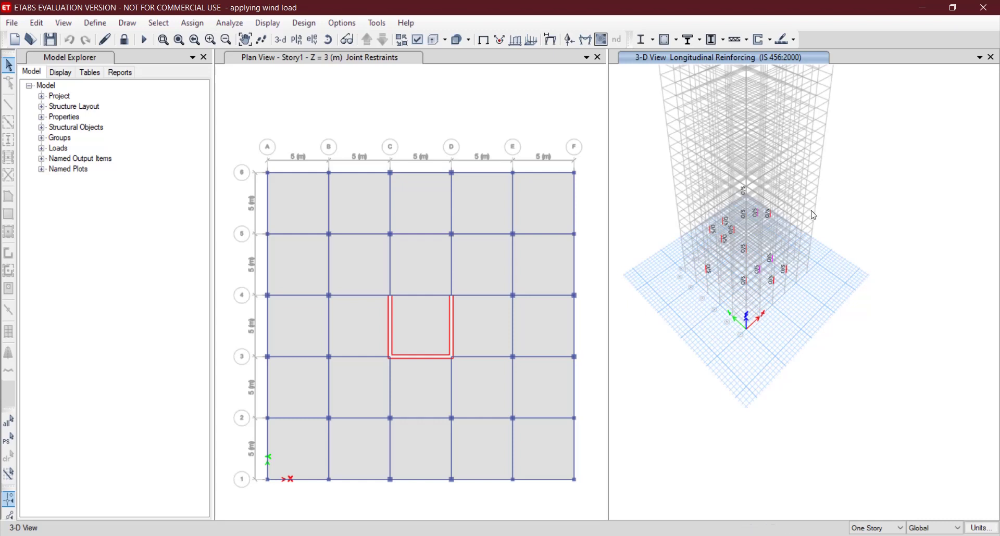
drag(832, 159, 638, 370)
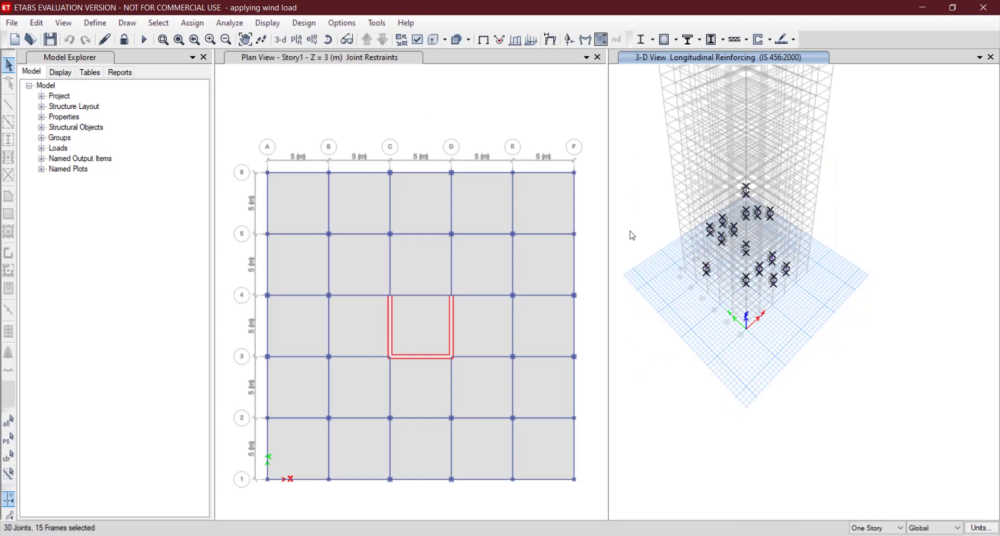
click(124, 39)
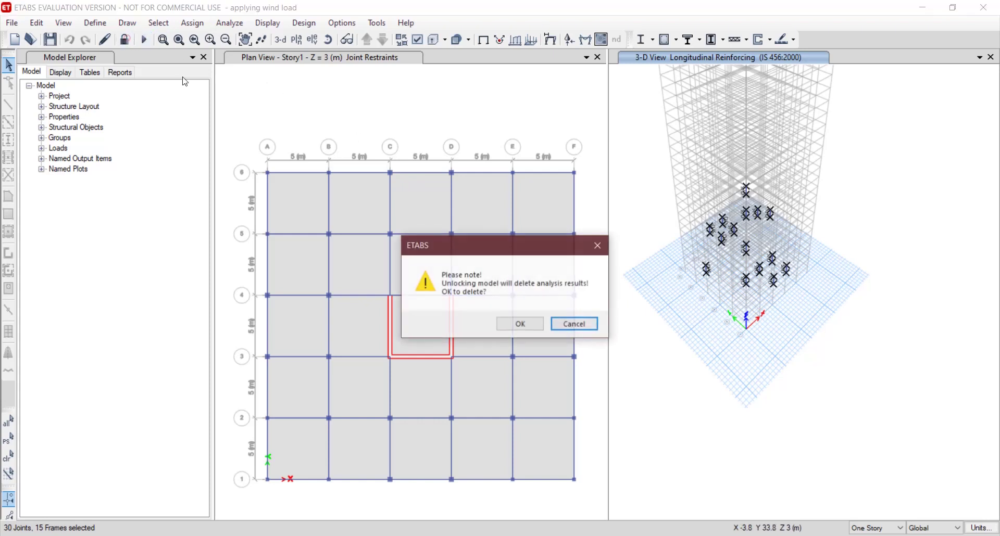
click(520, 324)
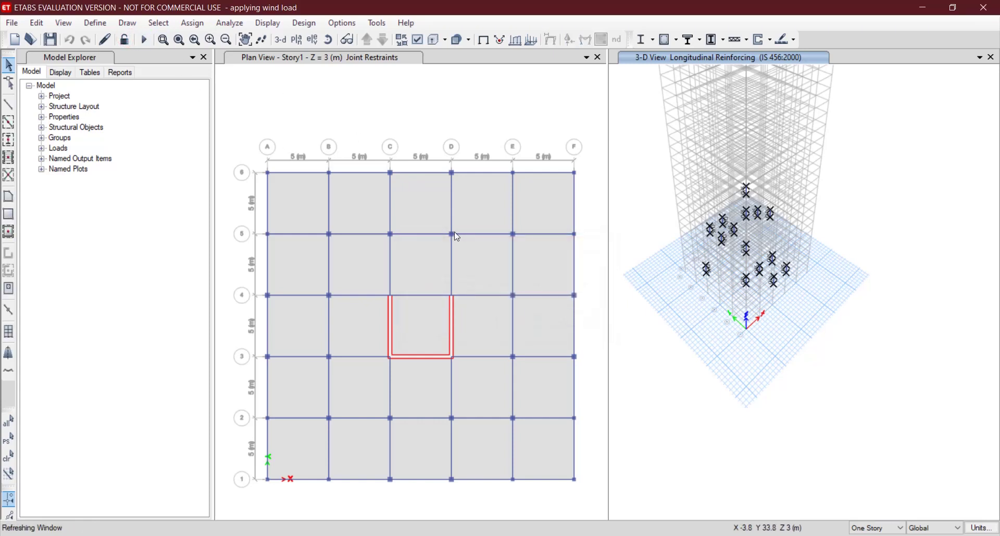
Step: Assign the C 700x700 frame section to the selected failed columns
click(192, 23)
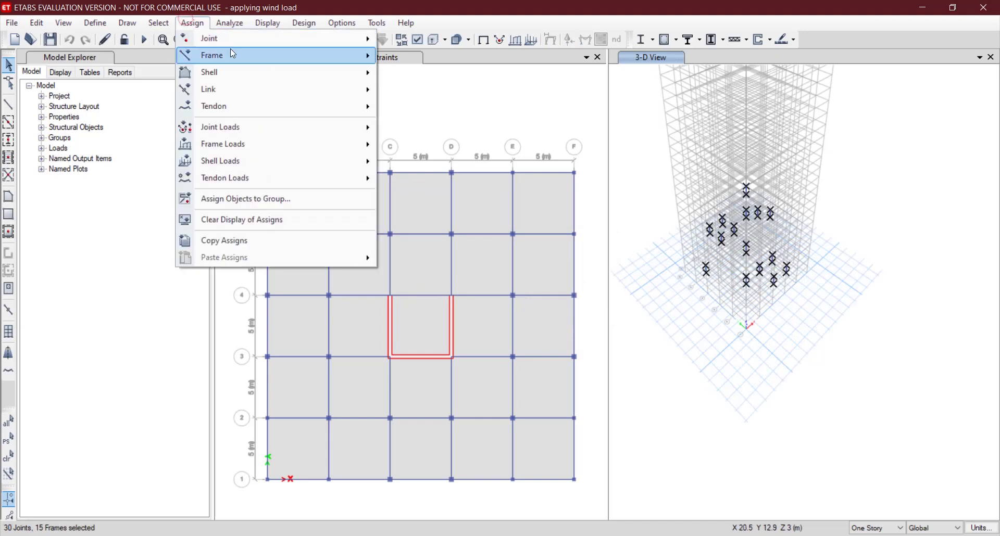
mouse_move(257, 54)
click(415, 58)
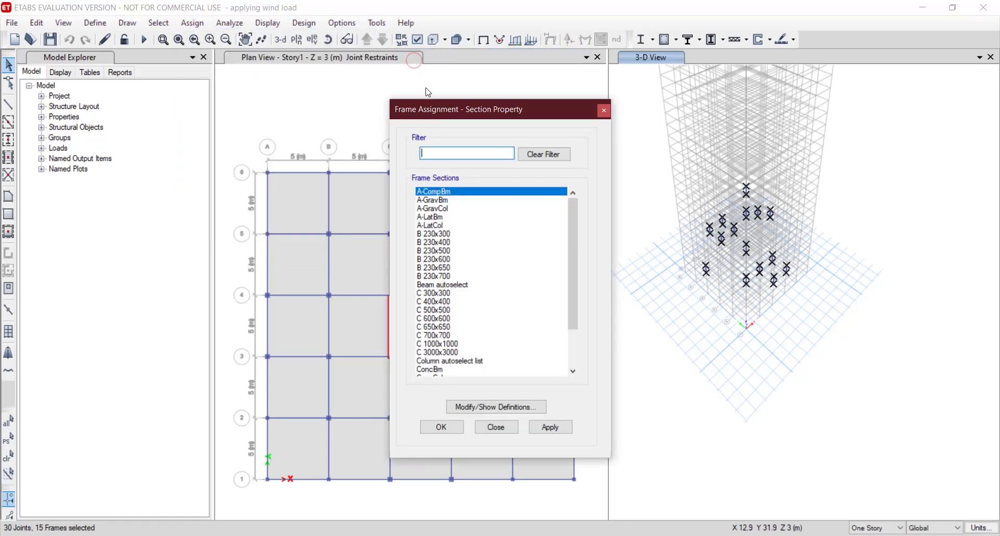
drag(571, 248, 584, 290)
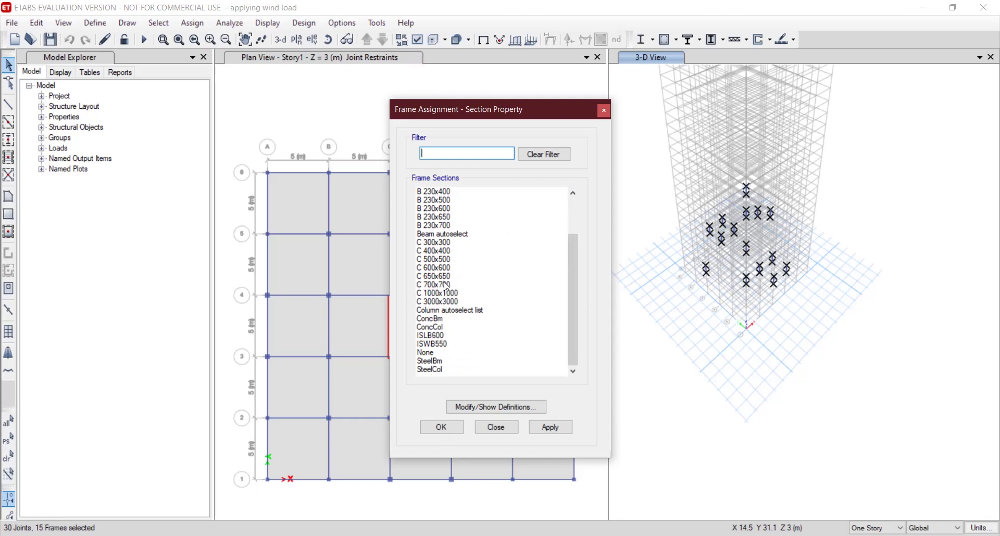
click(446, 285)
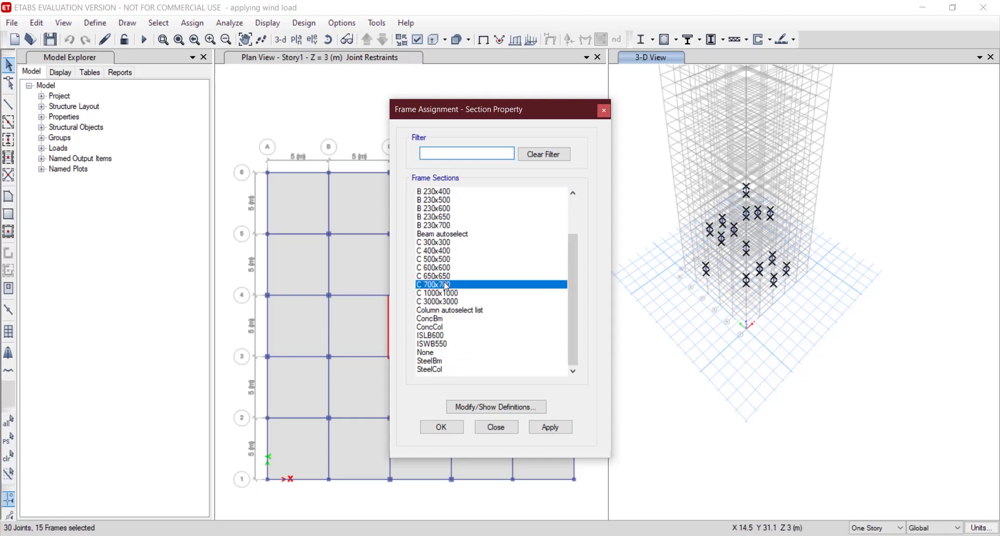
click(551, 428)
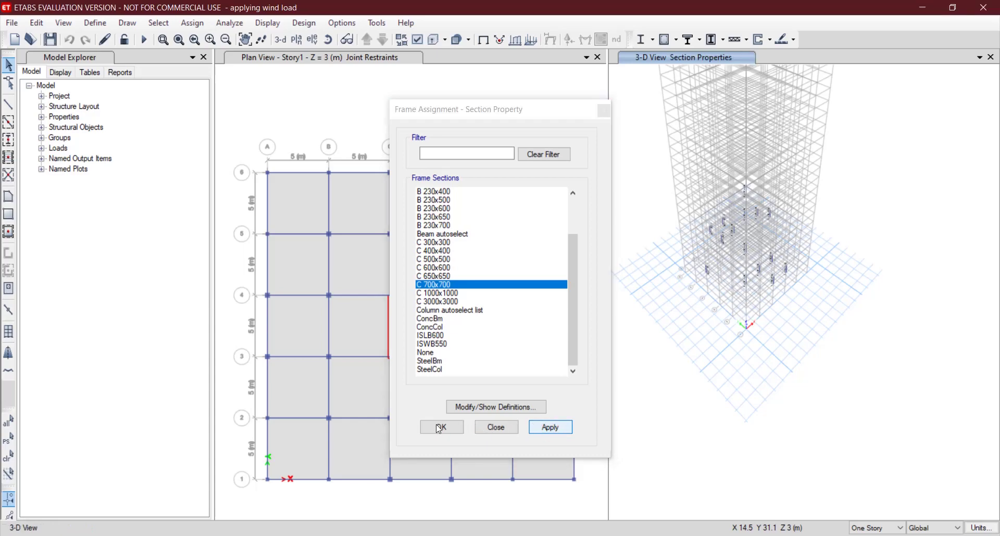
Step: Finish the section assignment on the failed columns and rerun the analysis of the model
click(452, 431)
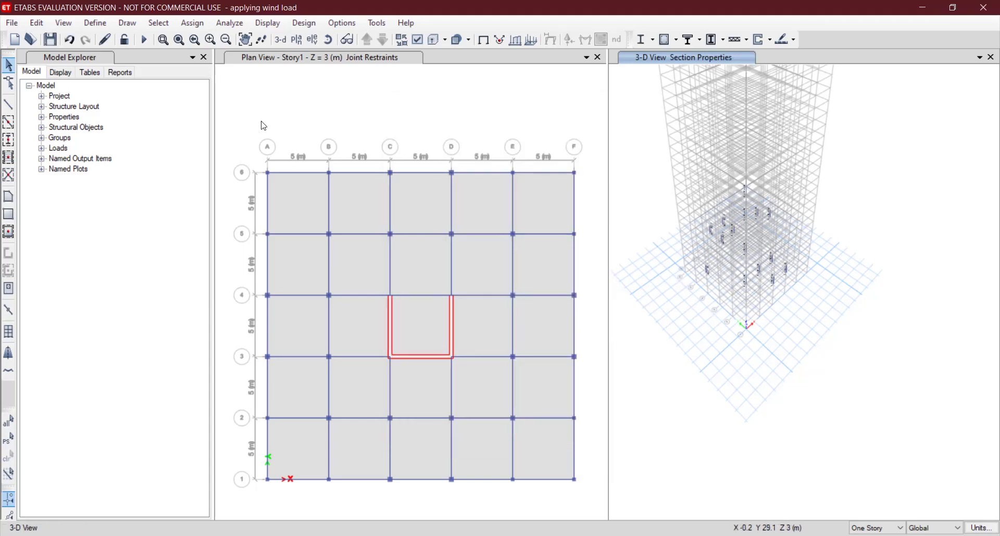
click(231, 23)
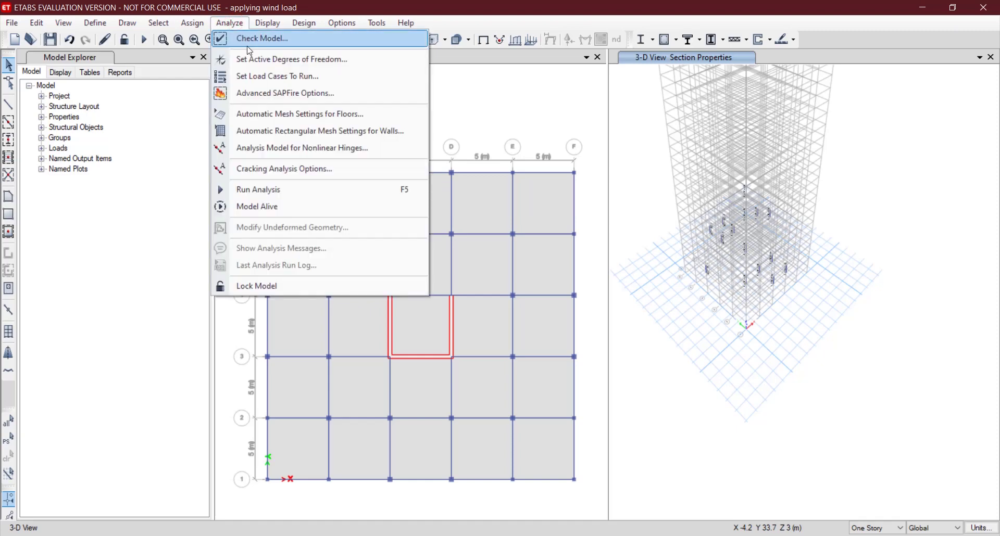
mouse_move(267, 25)
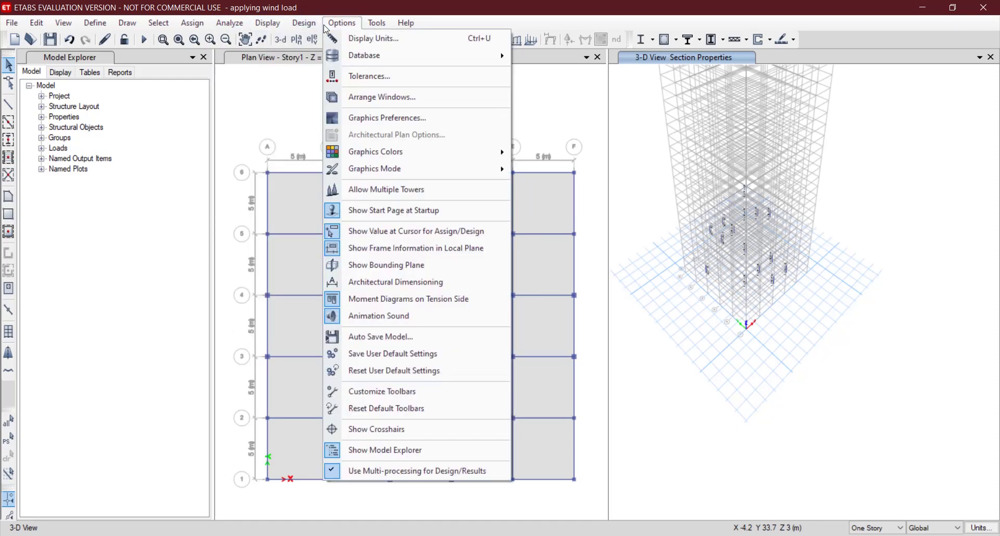
key(F5)
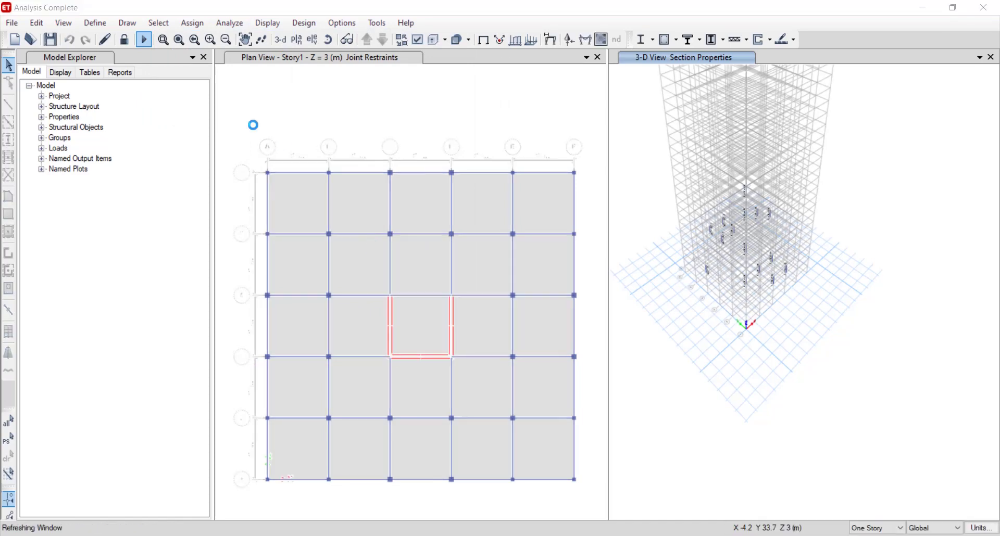
Step: Run the concrete frame design check with repeated analysis and design iterations, and decline the last reiteration
click(304, 23)
mouse_move(365, 55)
click(523, 136)
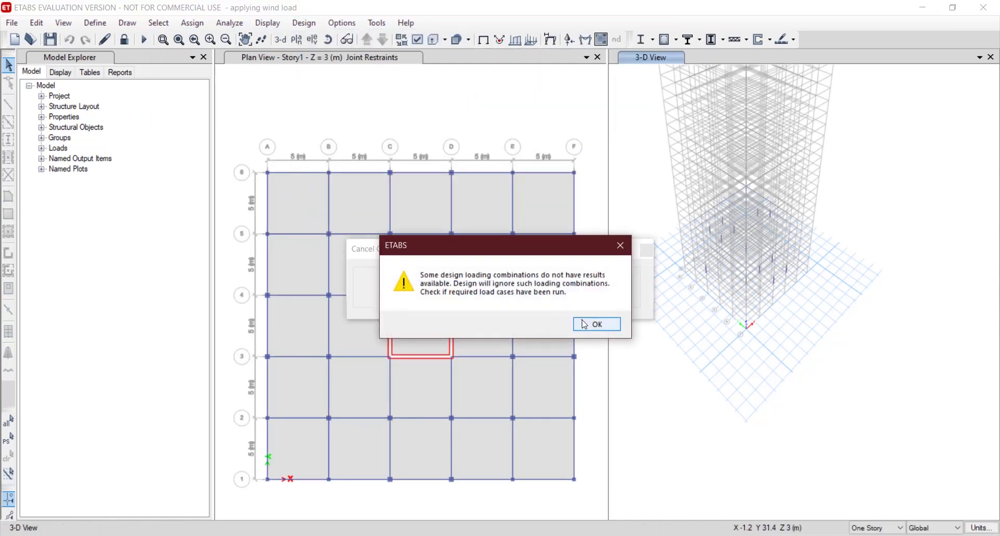
click(585, 324)
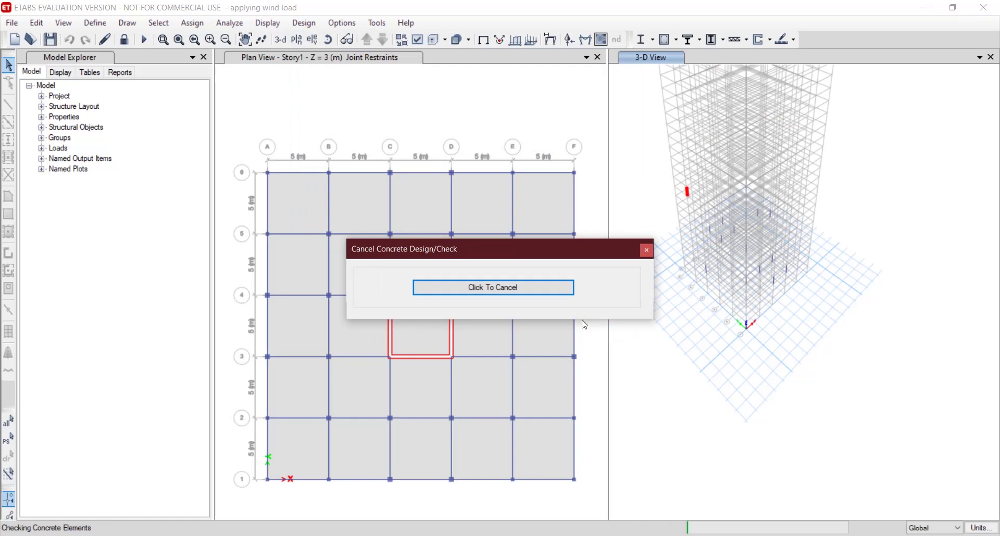
click(568, 324)
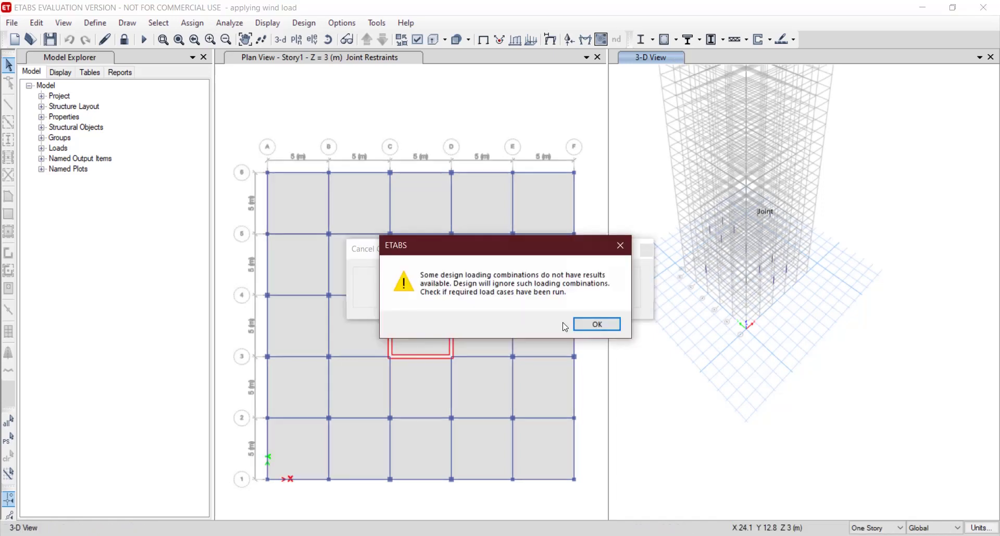
key(Return)
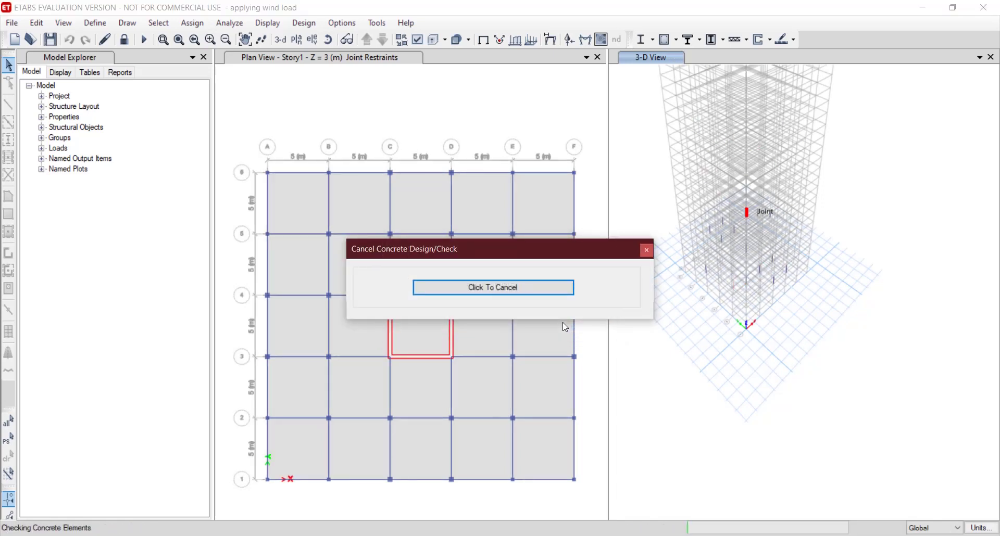
click(565, 327)
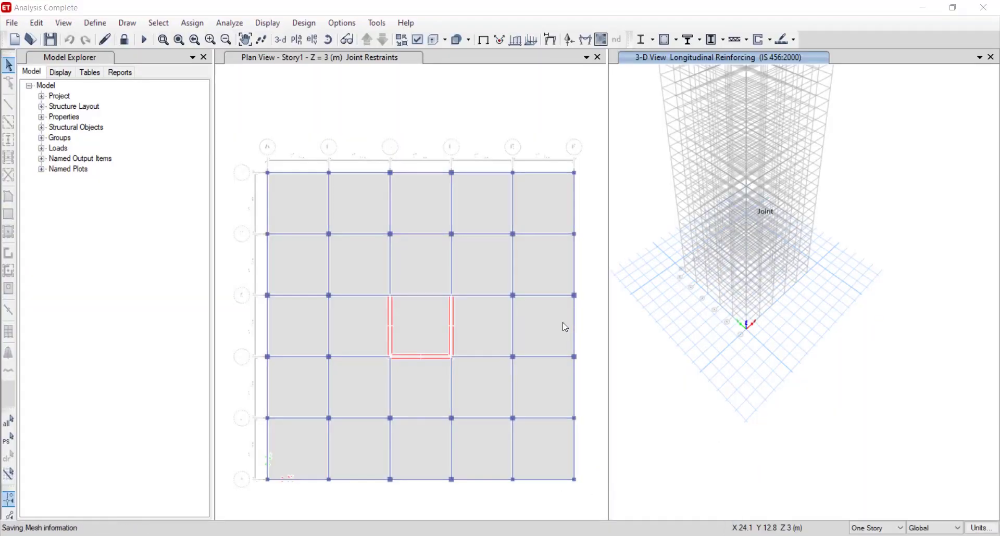
click(584, 328)
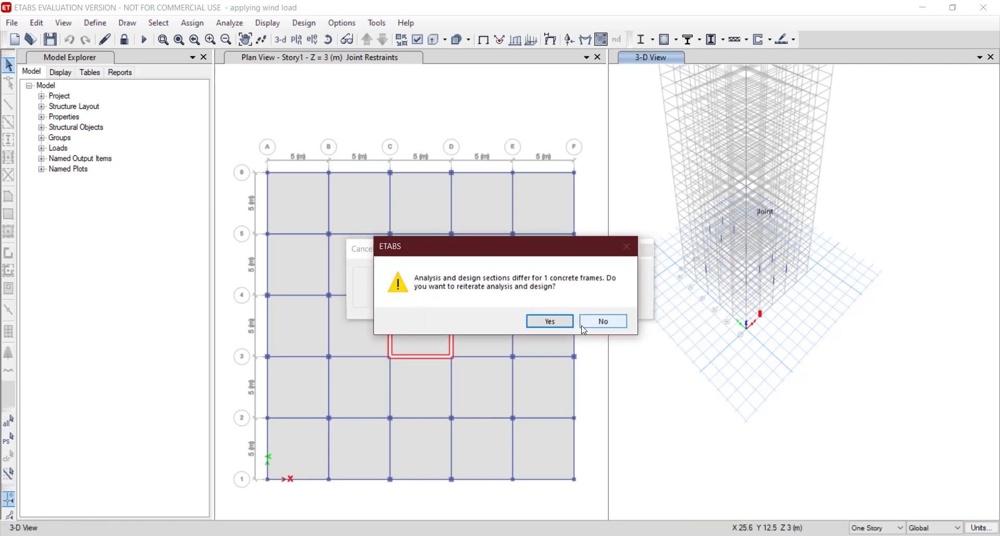
click(599, 319)
click(599, 319)
Step: Select the failed concrete frames in the 3-D view and unlock the model, deleting its analysis results
click(308, 23)
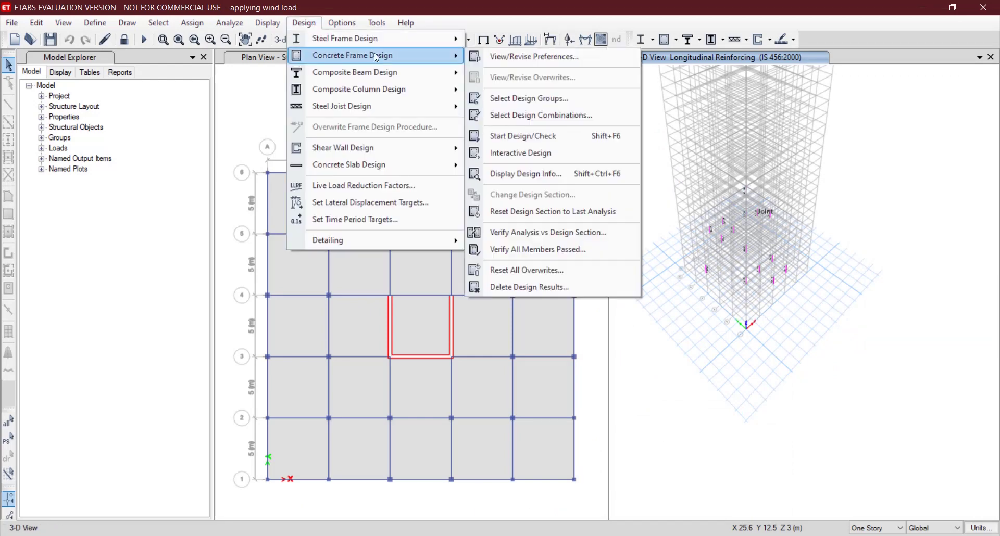
right_click(825, 163)
scroll(702, 261, up, 3)
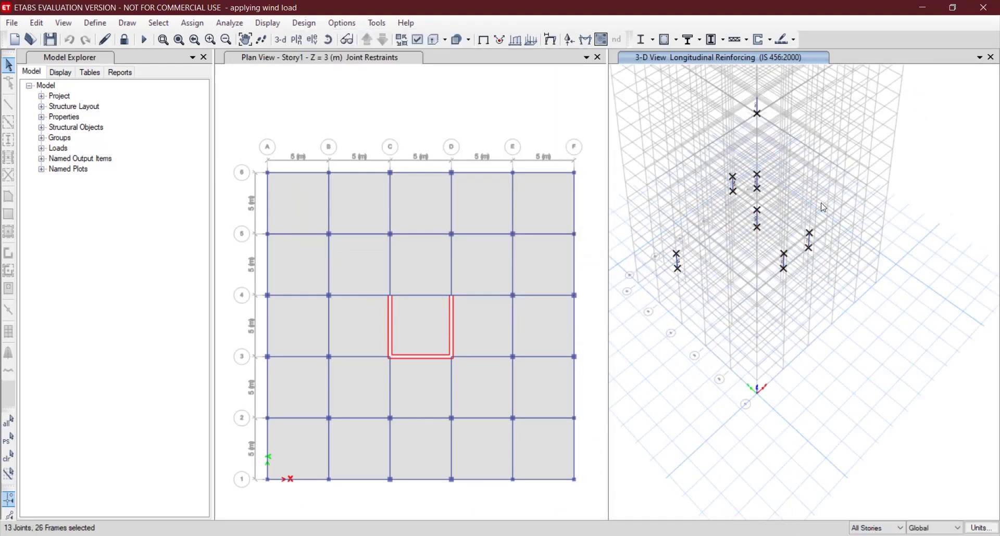
click(124, 39)
click(520, 323)
click(96, 23)
click(209, 58)
key(Escape)
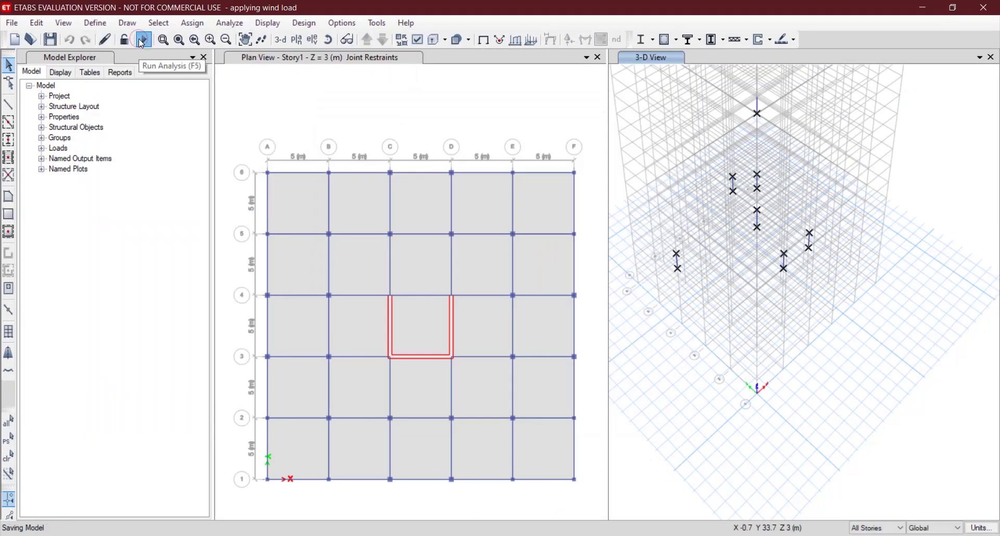
Step: Rerun the analysis and the concrete frame design check, ignoring load combinations without results and reiterating analysis and design
click(143, 39)
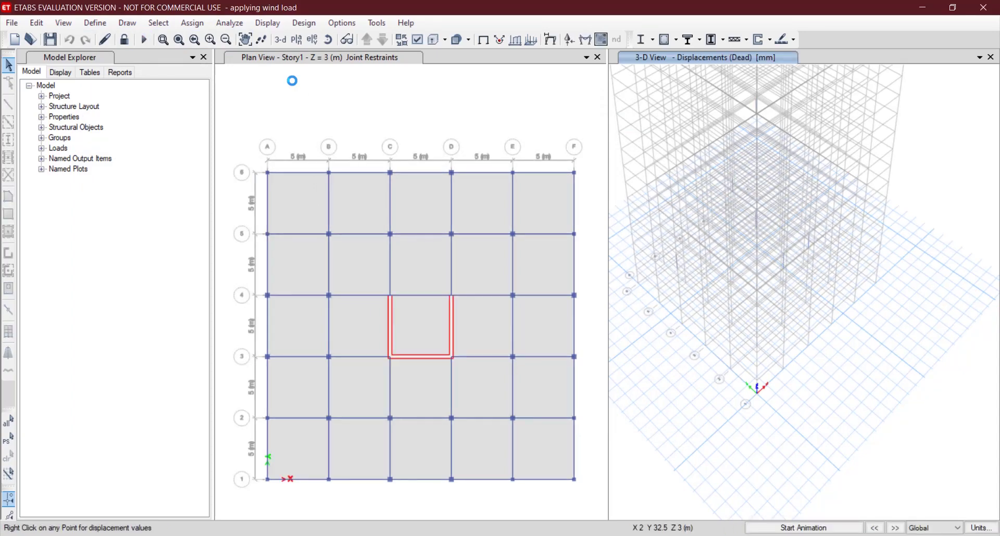
click(303, 23)
mouse_move(338, 53)
click(542, 115)
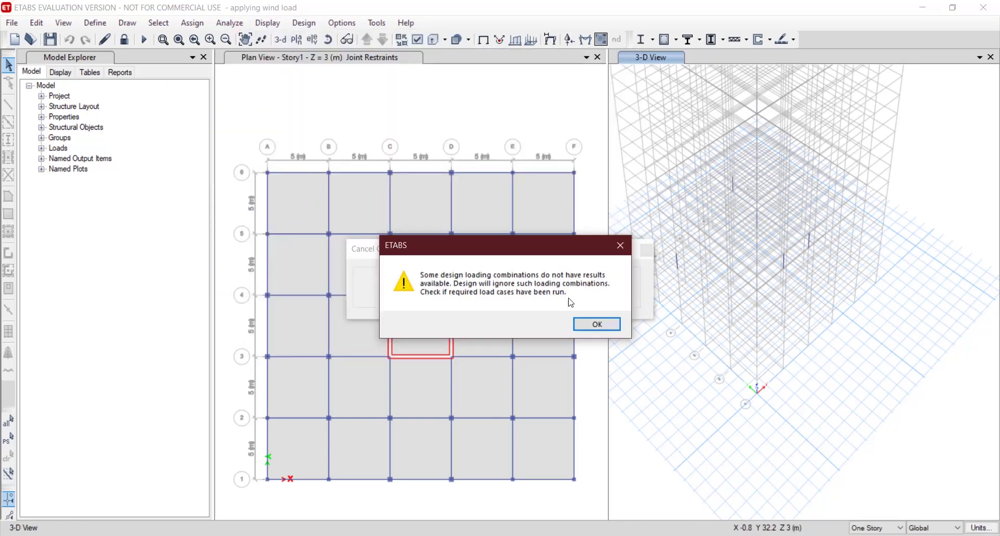
click(595, 326)
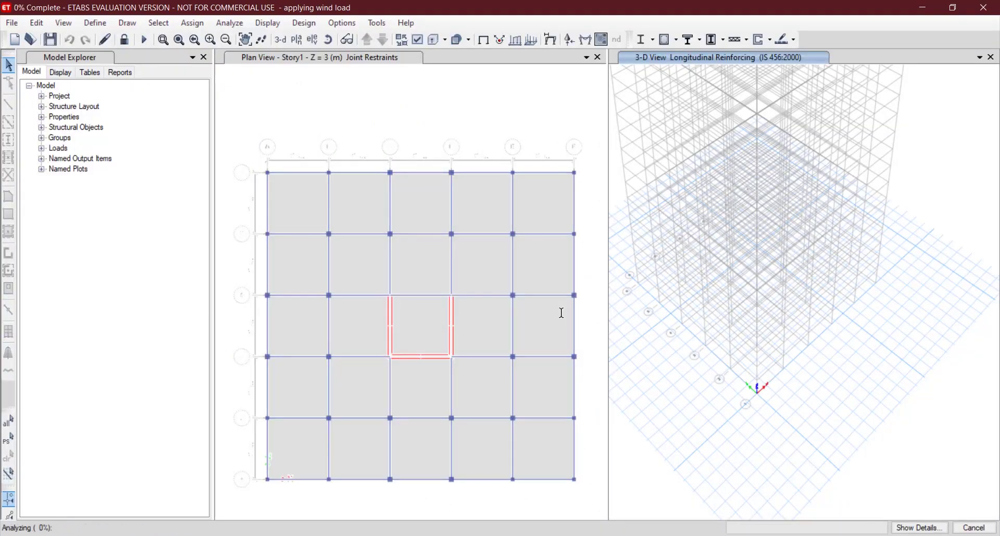
key(Return)
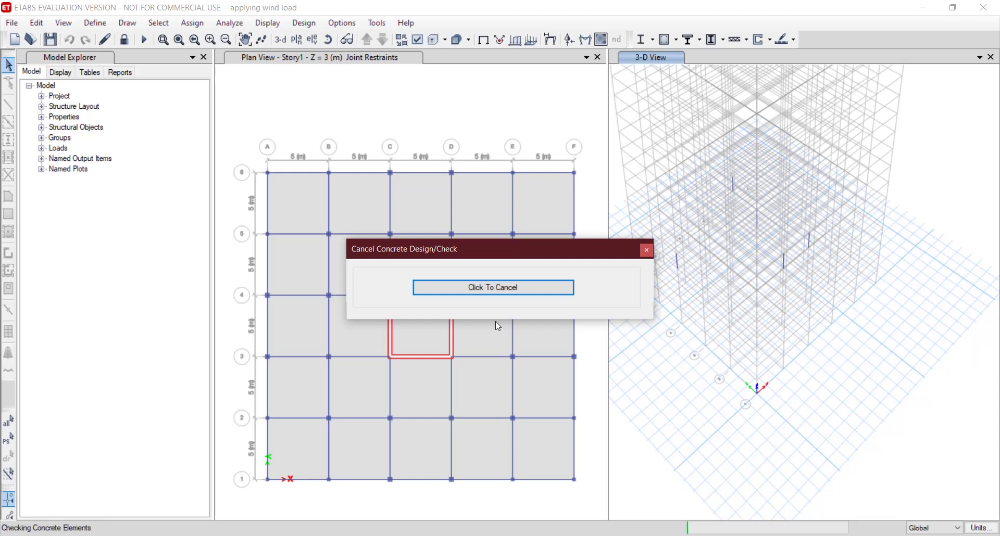
click(553, 318)
key(alt+Tab)
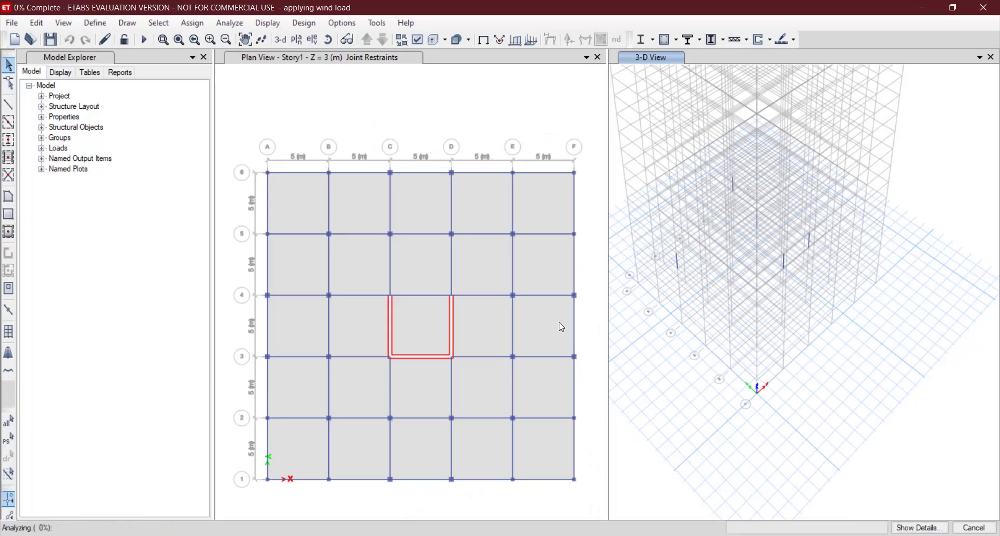
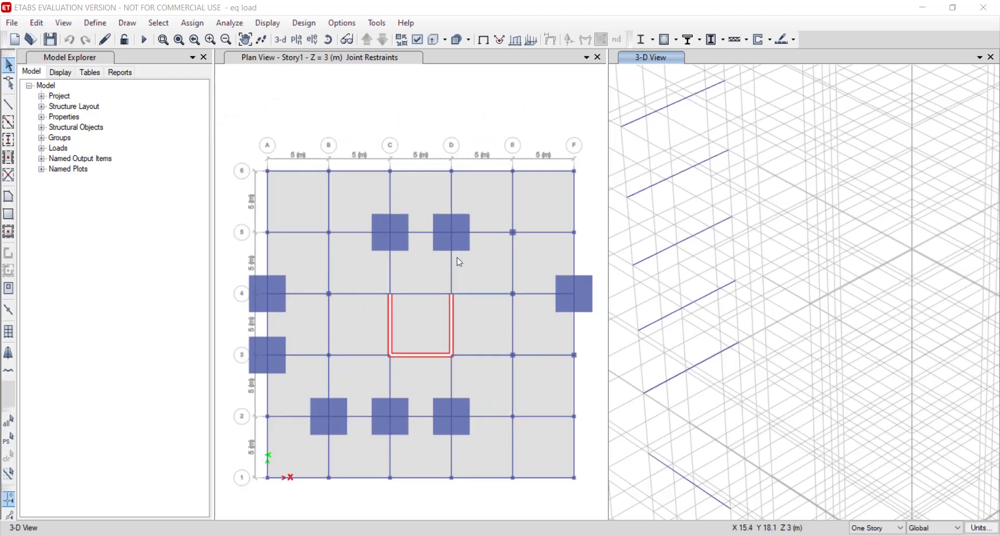
Step: Run the analysis of the eq load model and its IS 456:2000 concrete frame design check
middle_drag(460, 316, 446, 280)
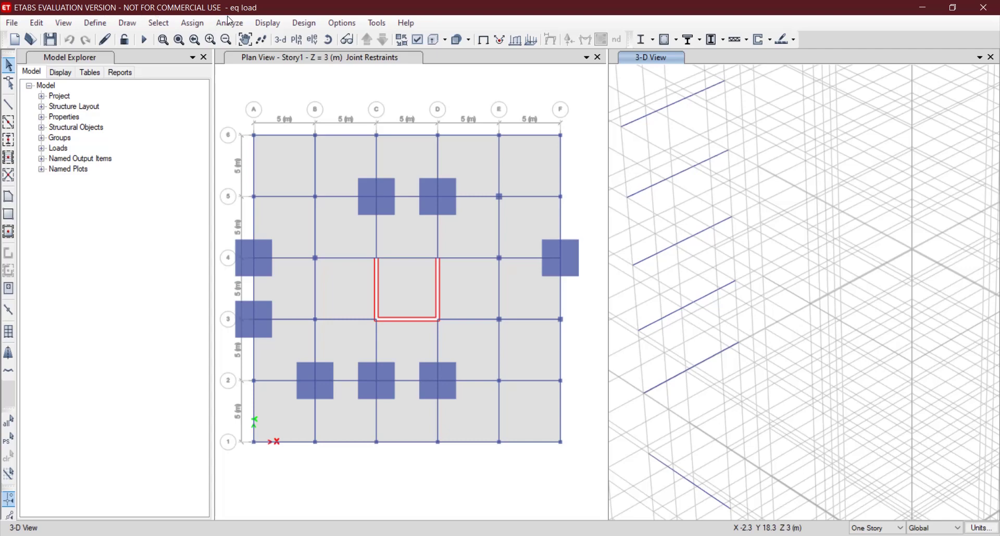
click(303, 28)
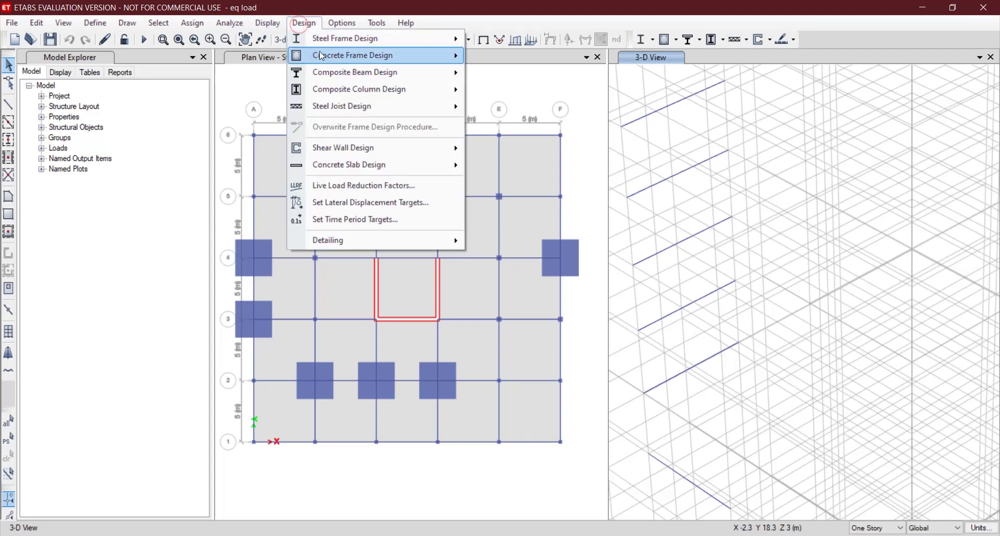
mouse_move(320, 55)
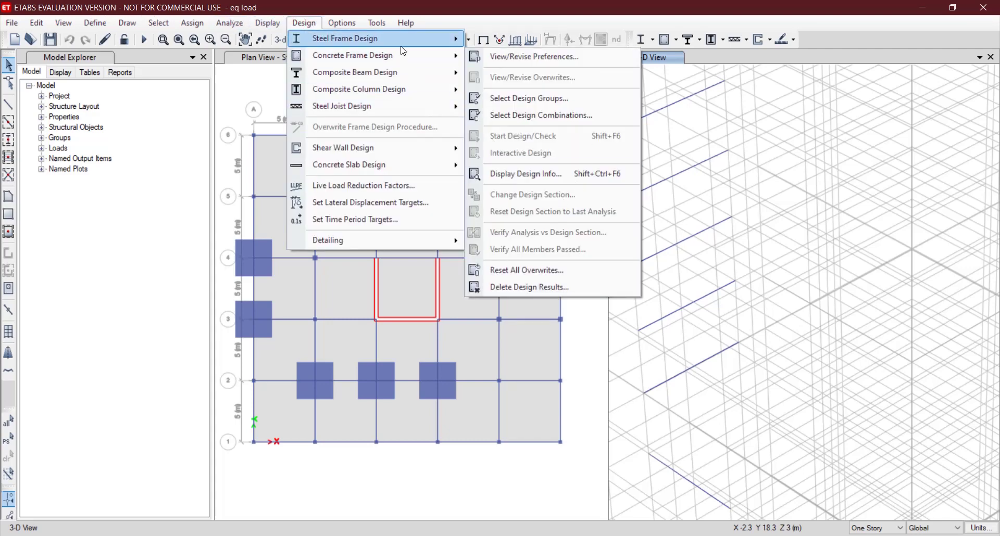
click(311, 23)
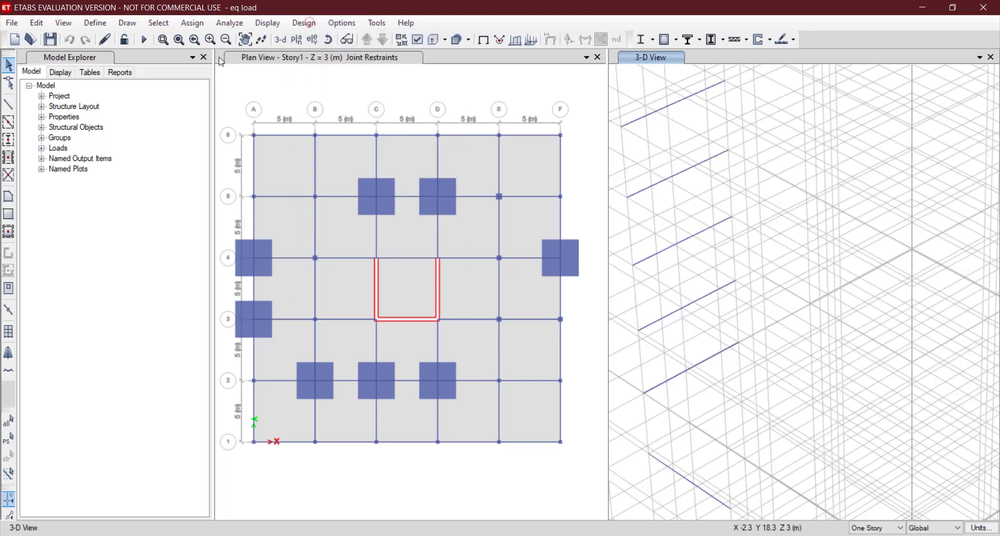
click(141, 41)
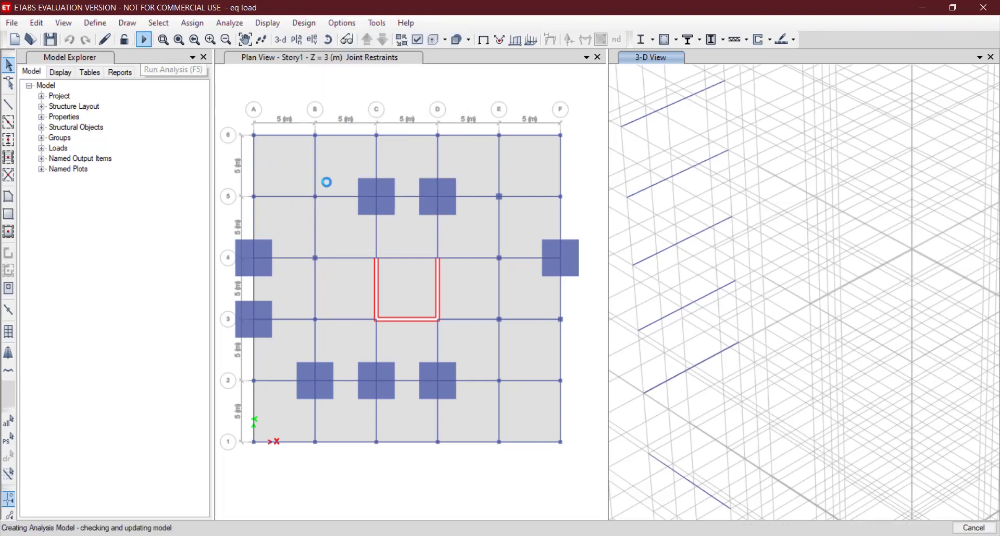
click(664, 40)
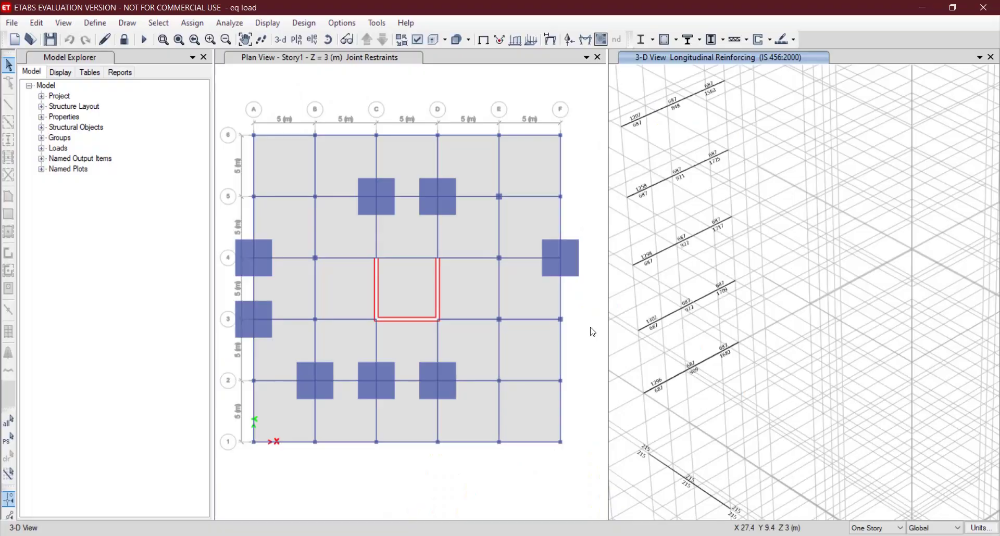
Step: Verify whether all concrete members passed the design check and show all objects in the 3-D view
click(304, 23)
mouse_move(359, 55)
click(558, 286)
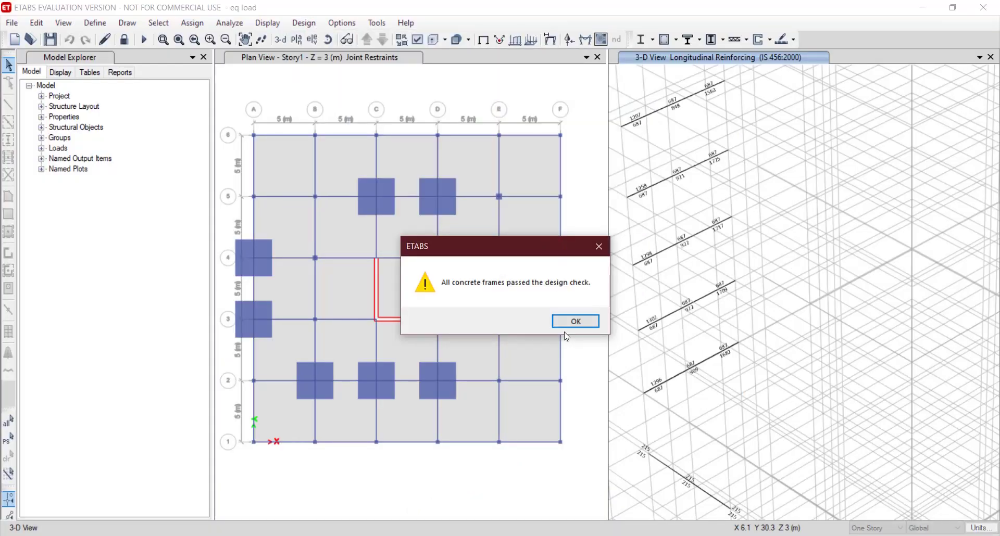
click(575, 322)
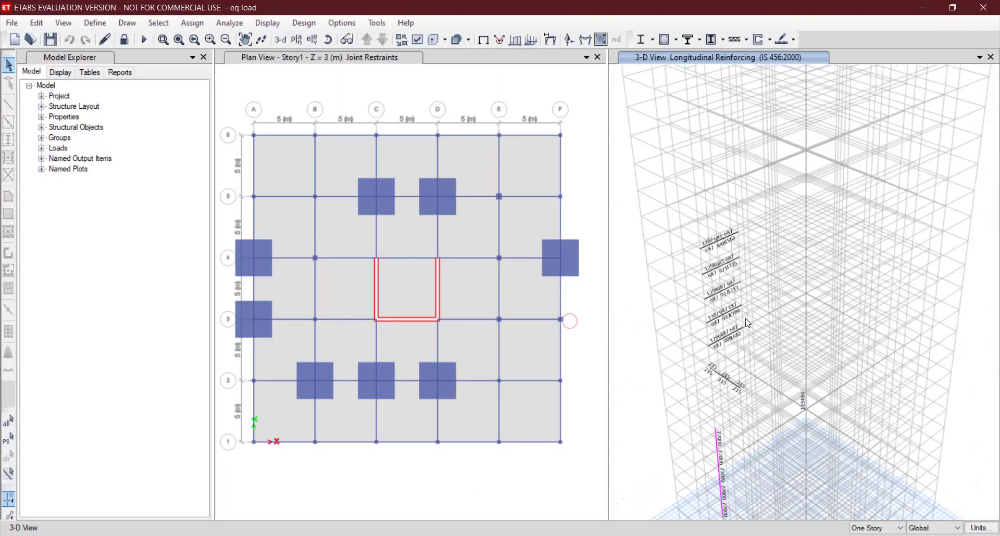
right_click(926, 275)
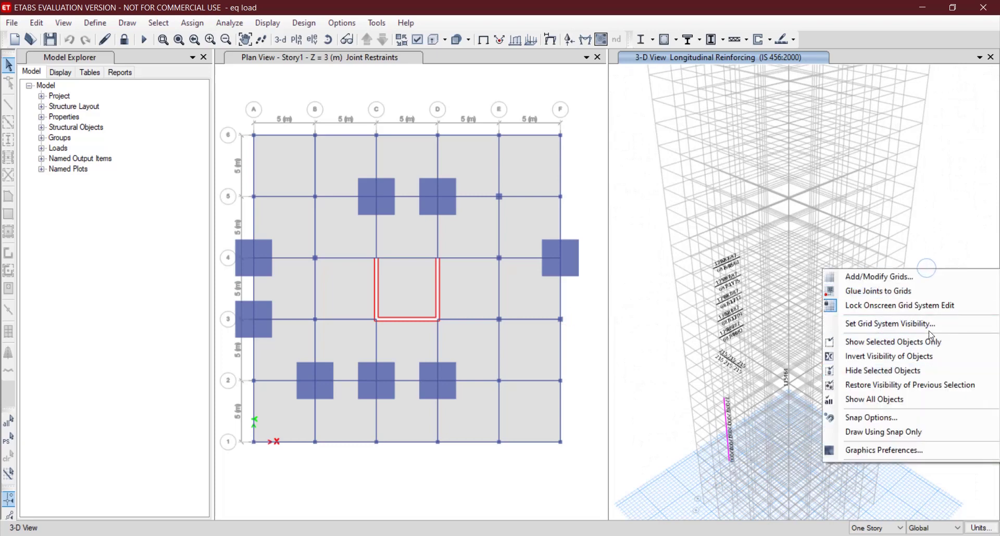
click(906, 396)
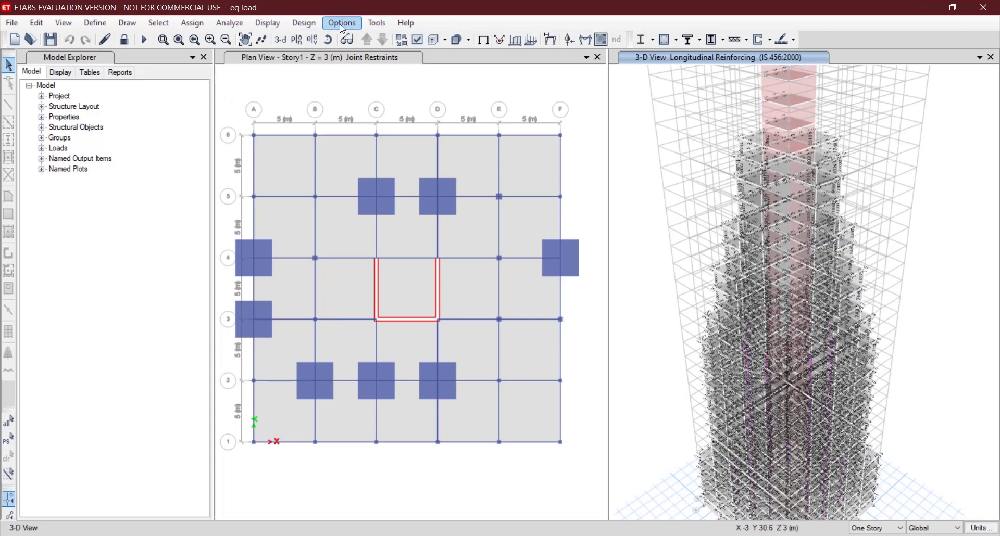
Step: Review the shear wall design preferences for IS 456:2000 and accept them unchanged
click(303, 23)
mouse_move(316, 56)
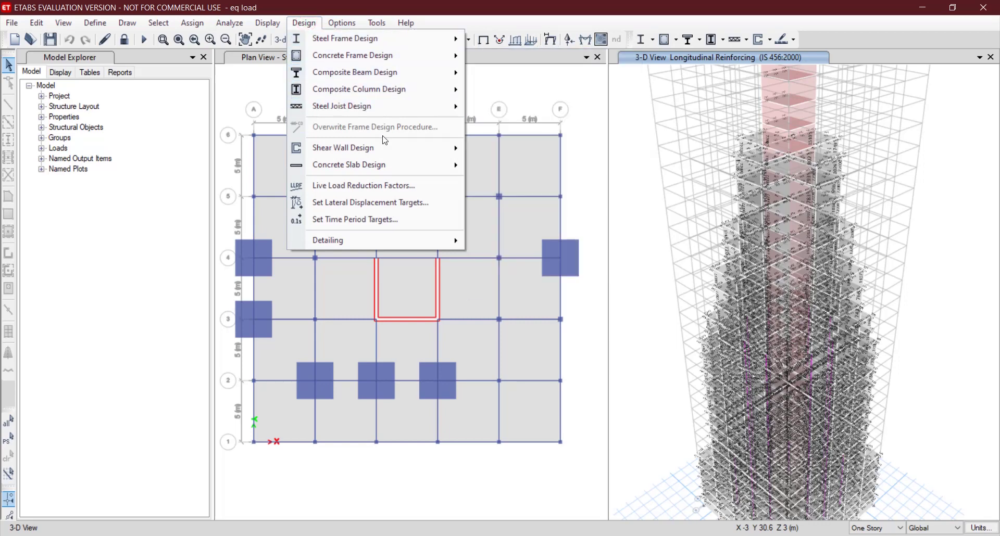
mouse_move(383, 145)
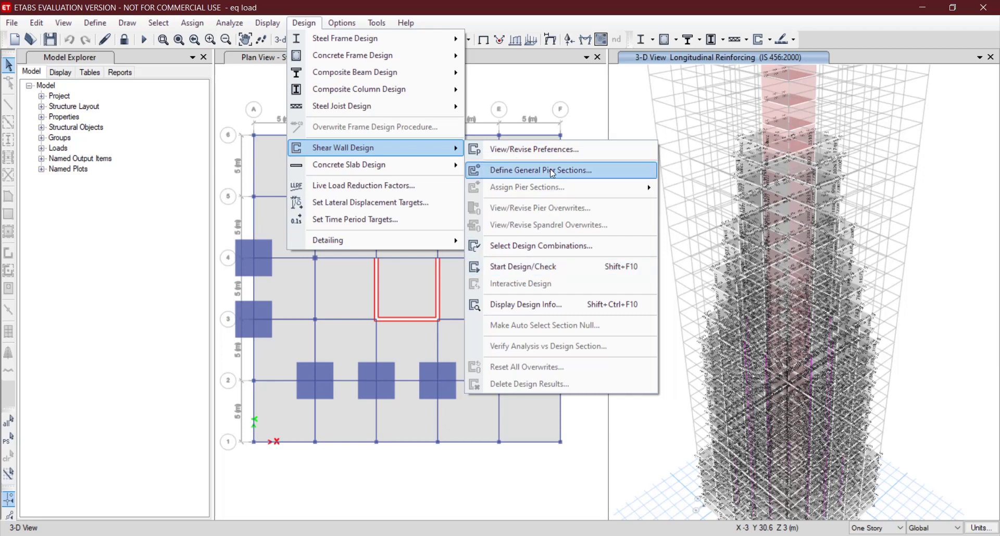
click(526, 150)
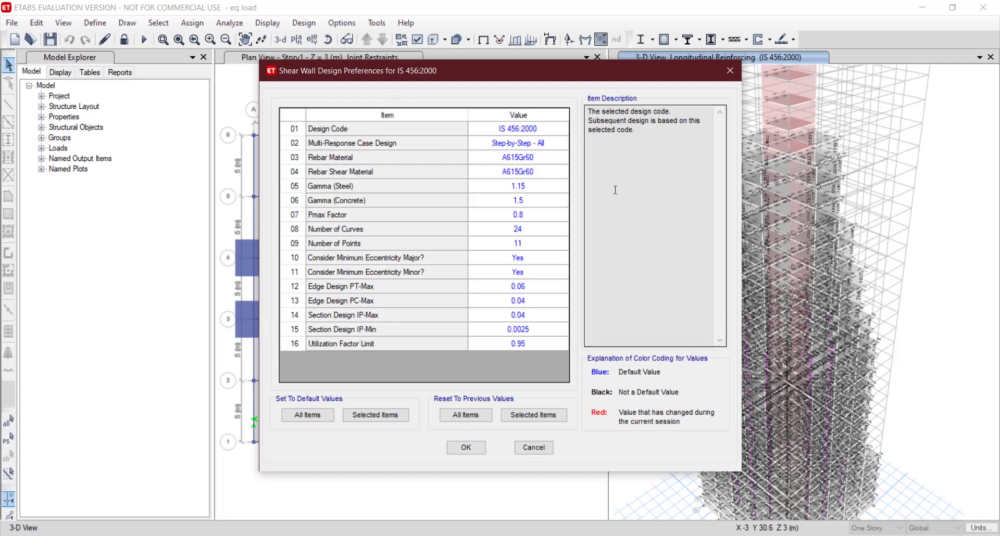
click(466, 447)
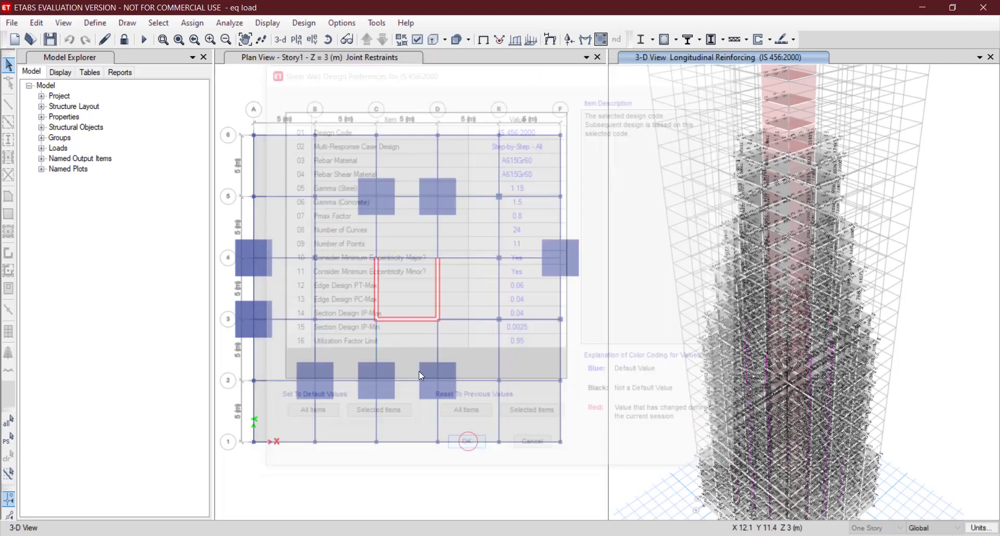
Step: Run the shear wall design check of the eq load model, ignoring load combinations without results
click(304, 23)
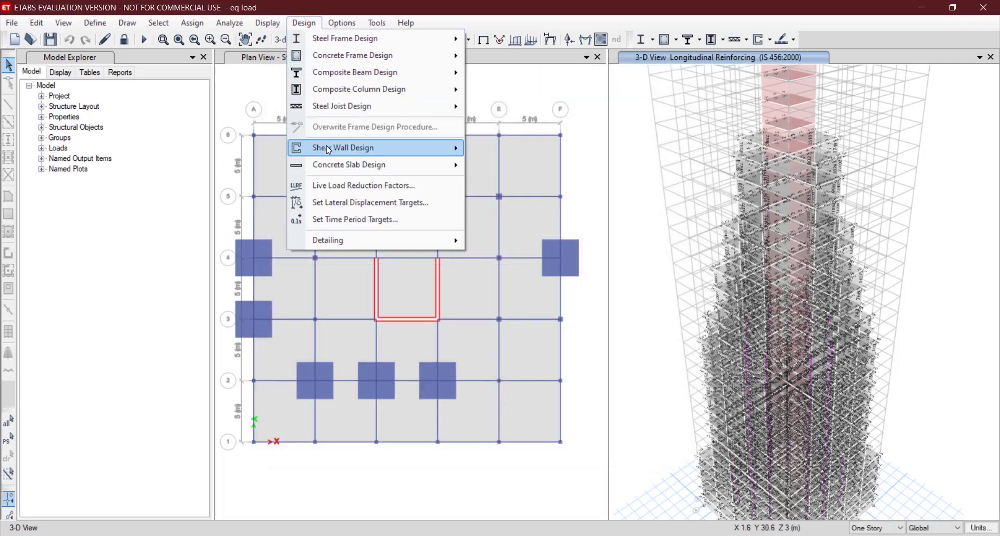
mouse_move(326, 145)
click(583, 273)
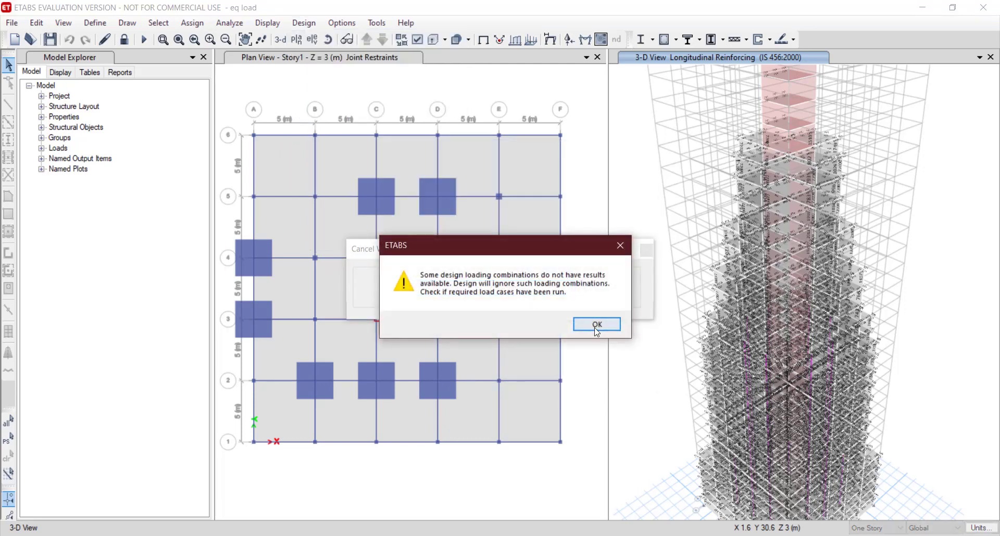
click(597, 326)
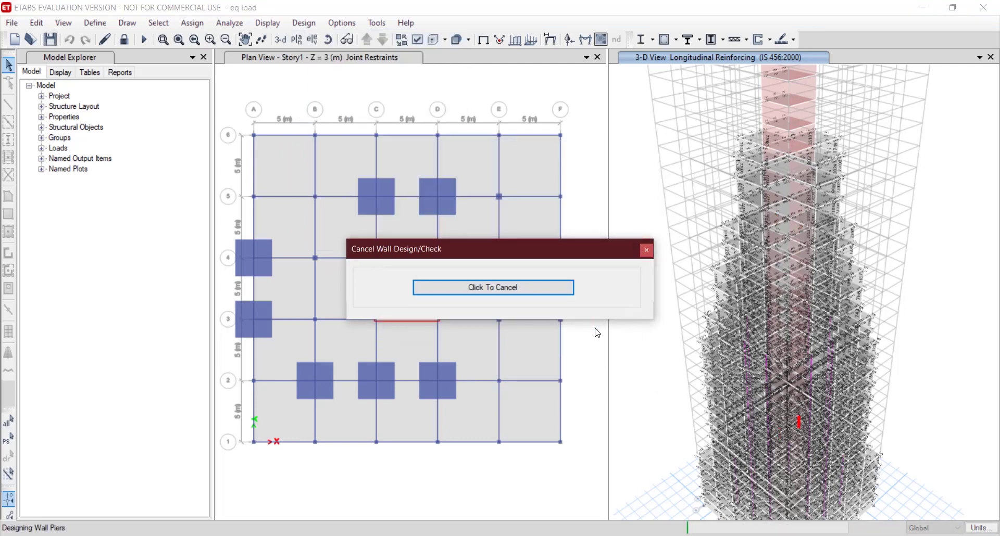
key(alt+Tab)
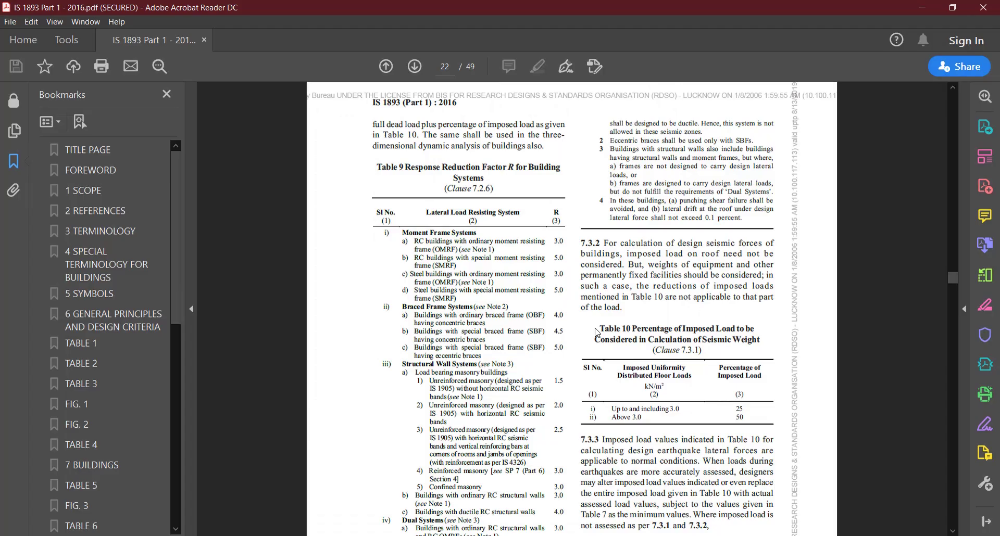
key(alt+Tab)
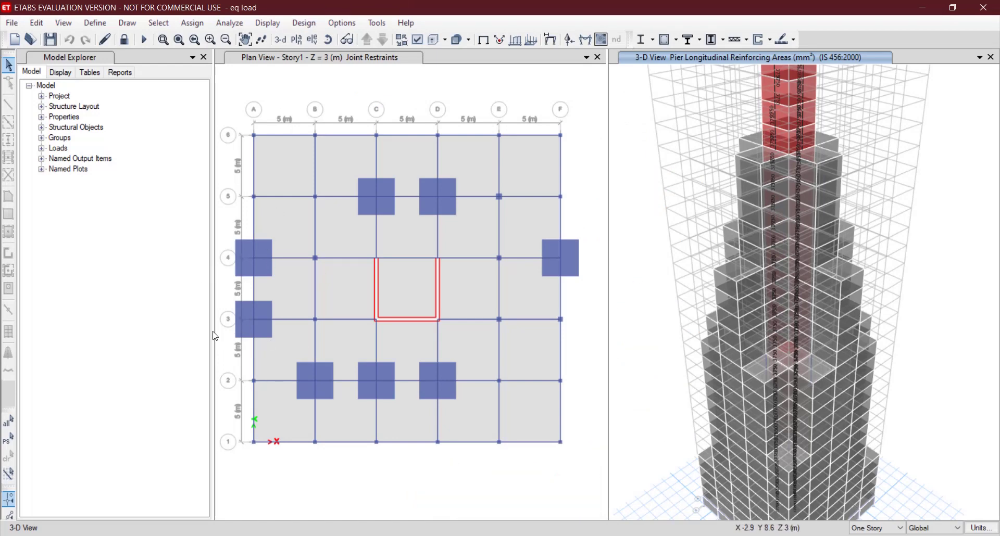
Step: Verify the analysis against the design sections of the shear walls and inspect the tower's lower stories in the 3-D view
click(274, 27)
mouse_move(303, 23)
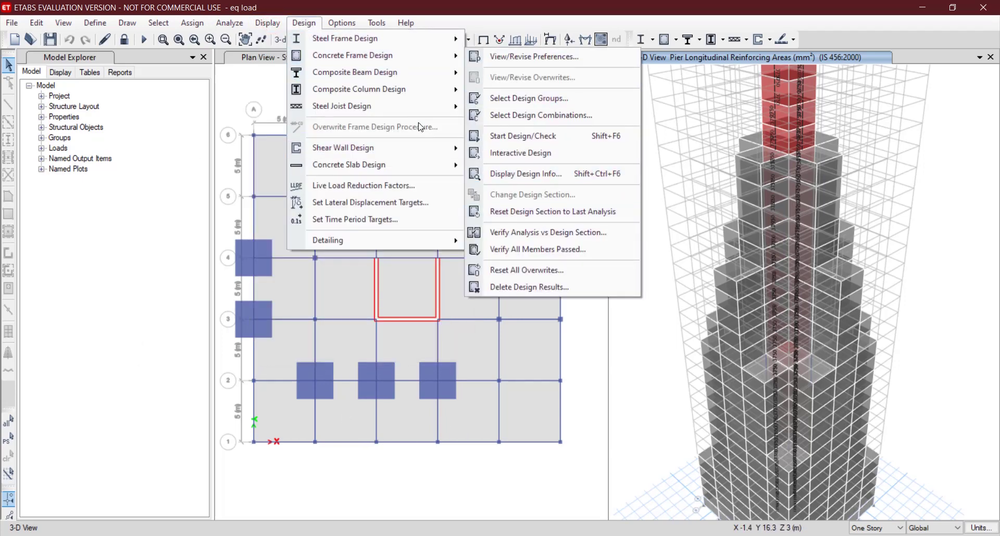
mouse_move(414, 150)
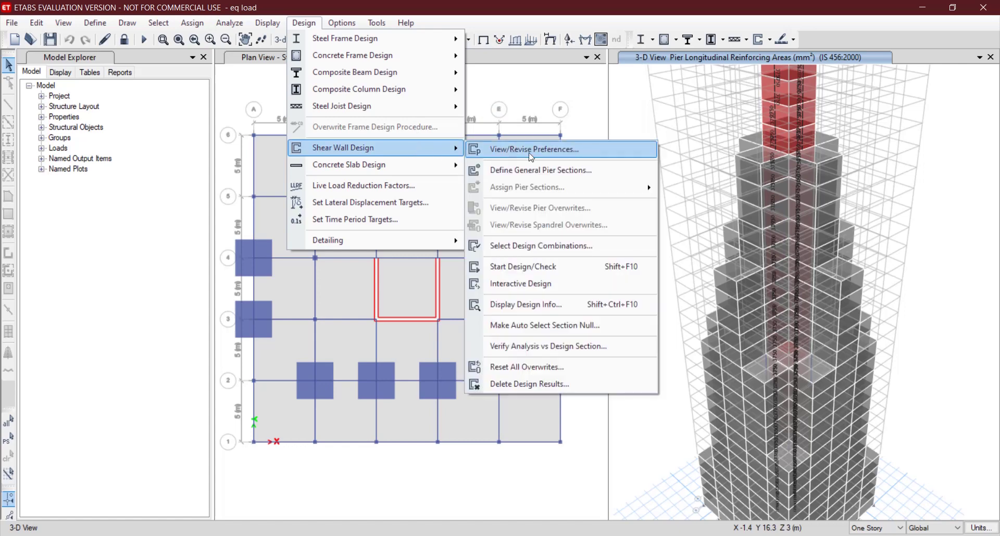
click(584, 353)
click(599, 323)
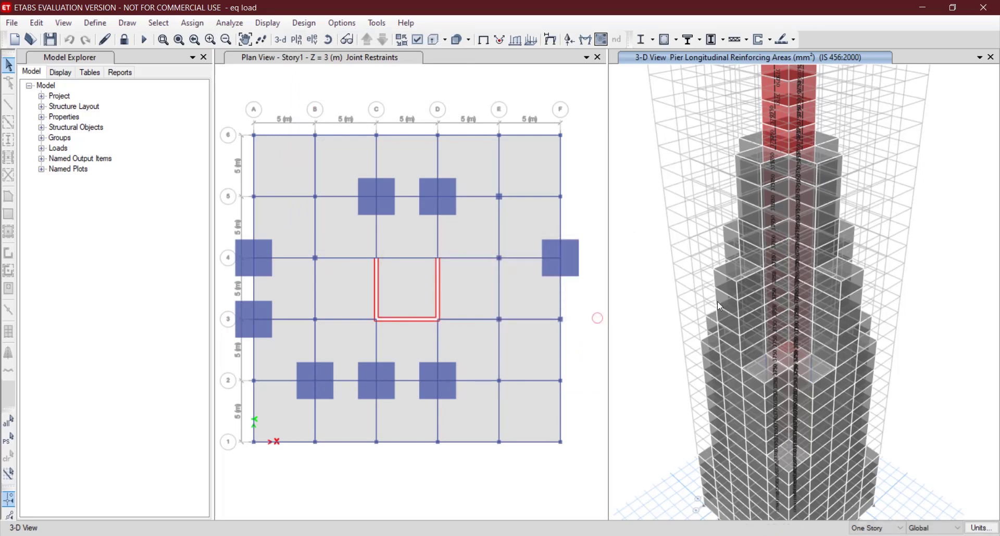
middle_drag(769, 285, 686, 364)
shift+middle_drag(725, 307, 750, 365)
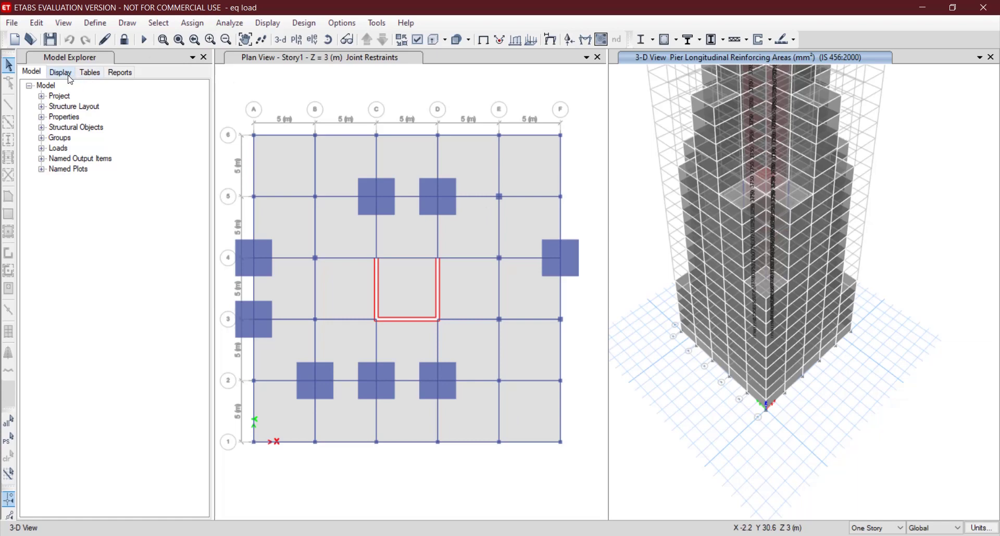
Step: Generate the project report and browse its pages and the list of its tables
click(119, 73)
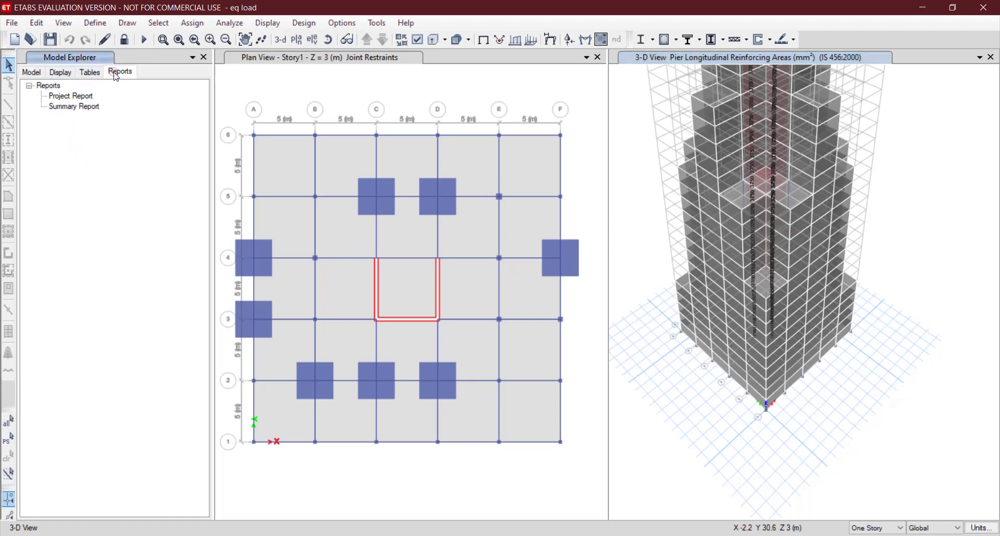
click(78, 97)
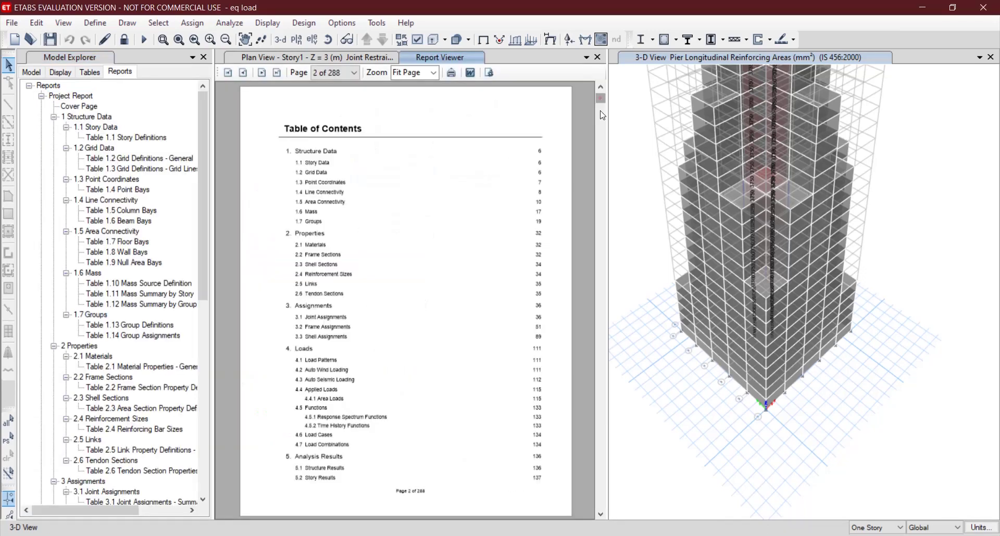
drag(601, 92, 602, 134)
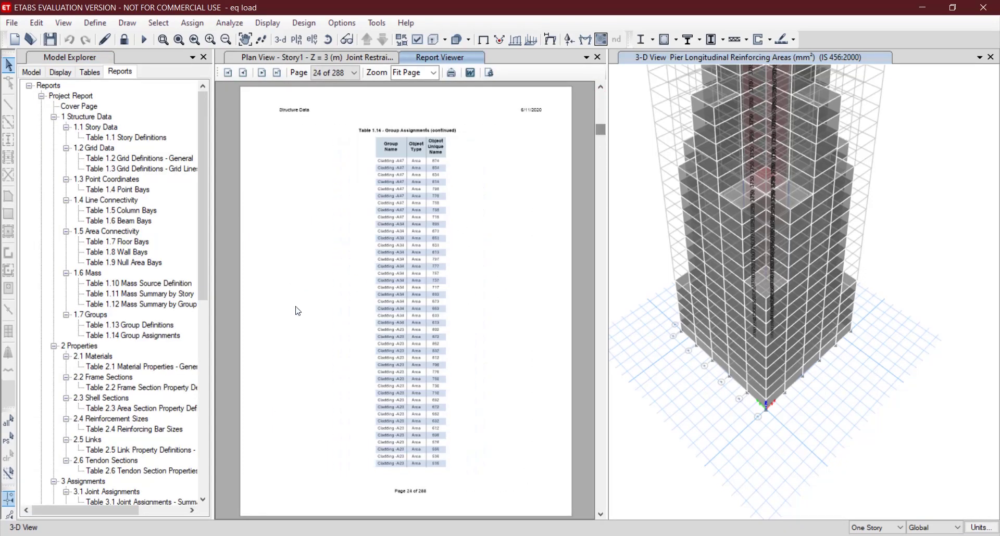
drag(202, 269, 205, 469)
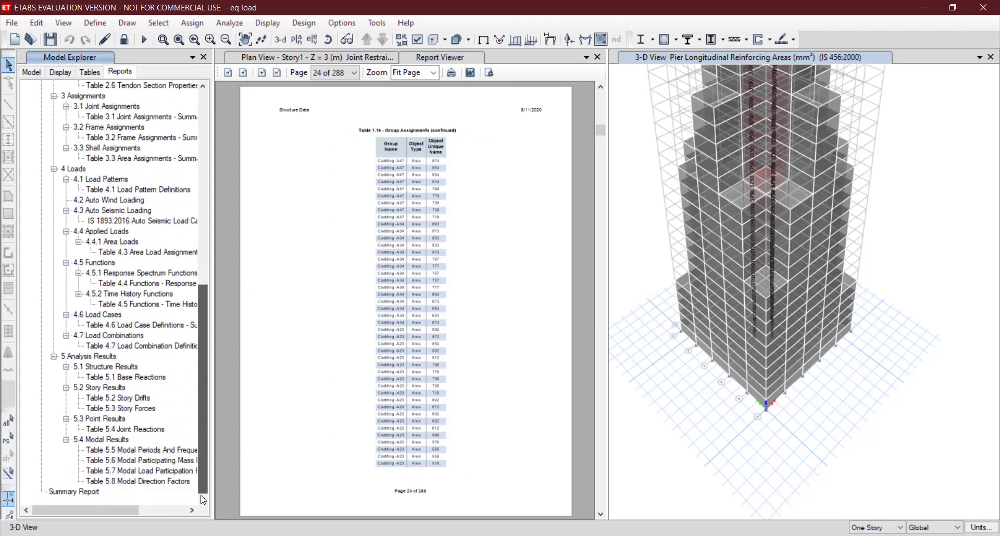
Step: Generate the summary report and examine its story drifts table
click(94, 492)
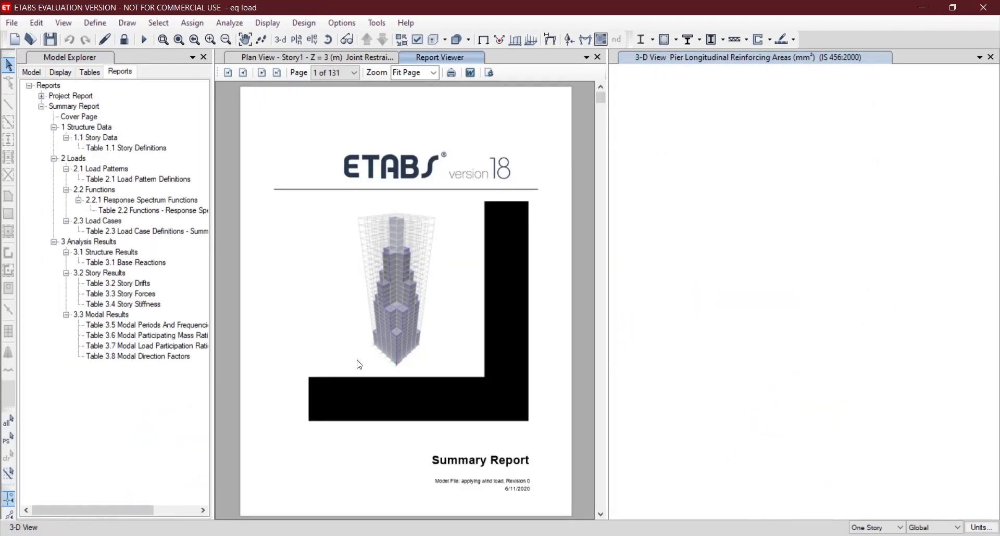
drag(605, 100, 603, 100)
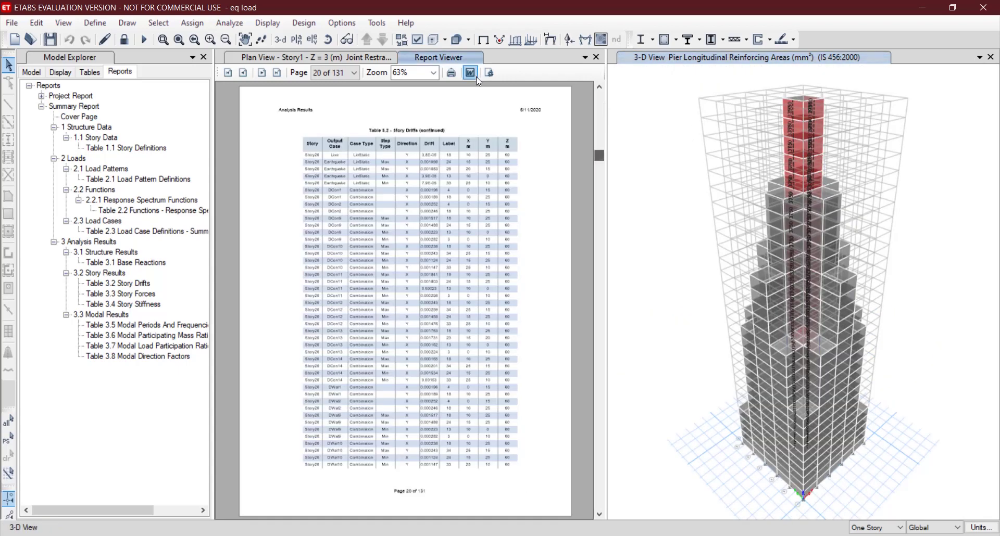
drag(598, 155, 596, 187)
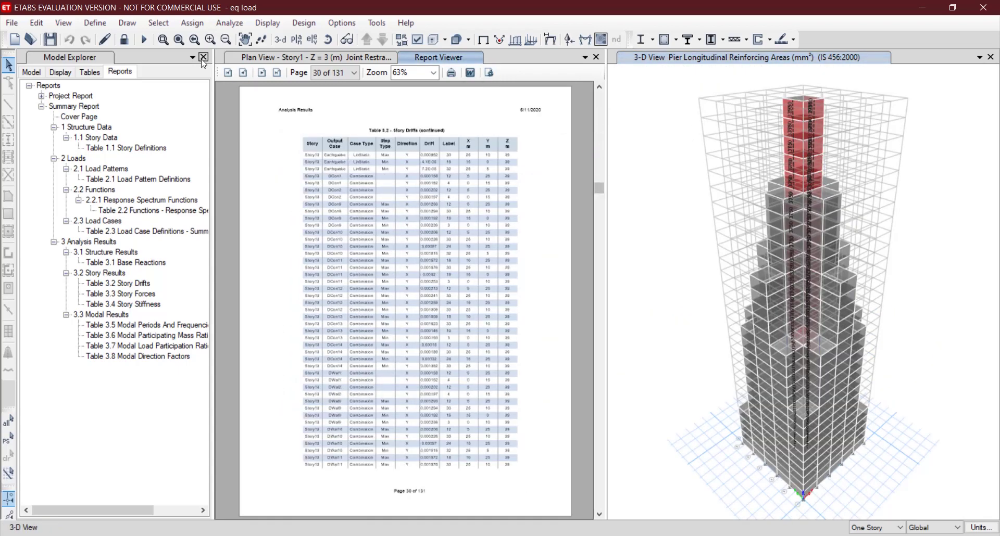
Step: Unlock the model, deleting the analysis results, and close the report to return to the Story1 plan view
click(130, 42)
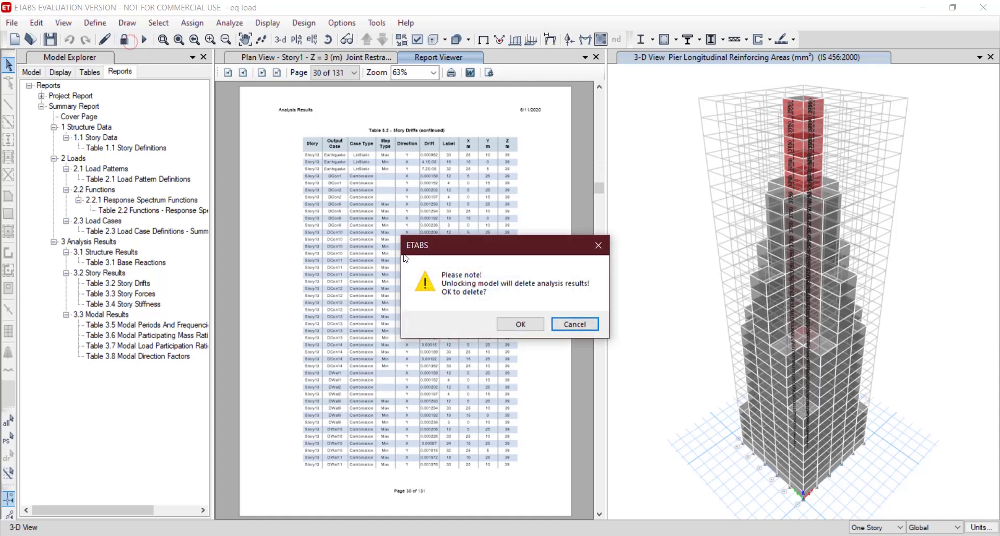
click(536, 328)
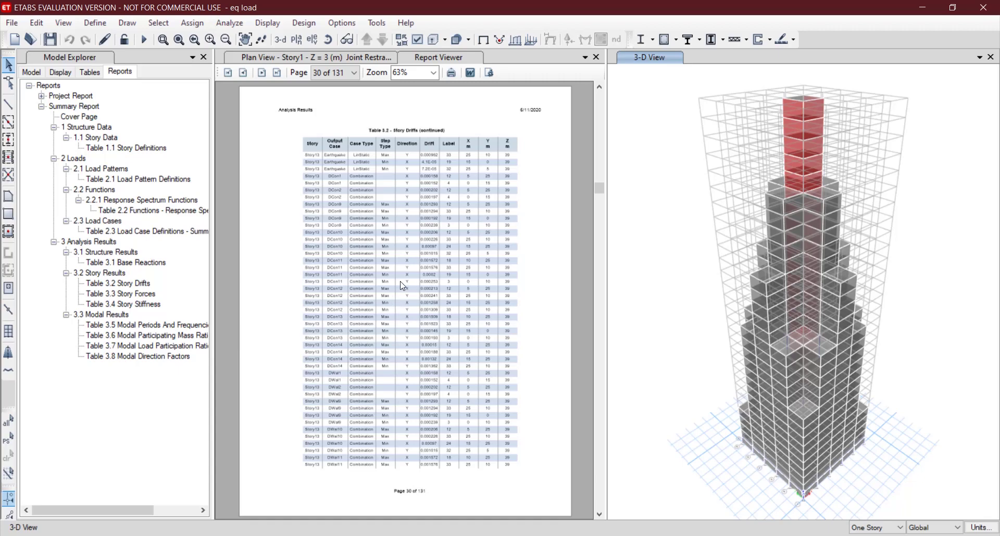
click(596, 57)
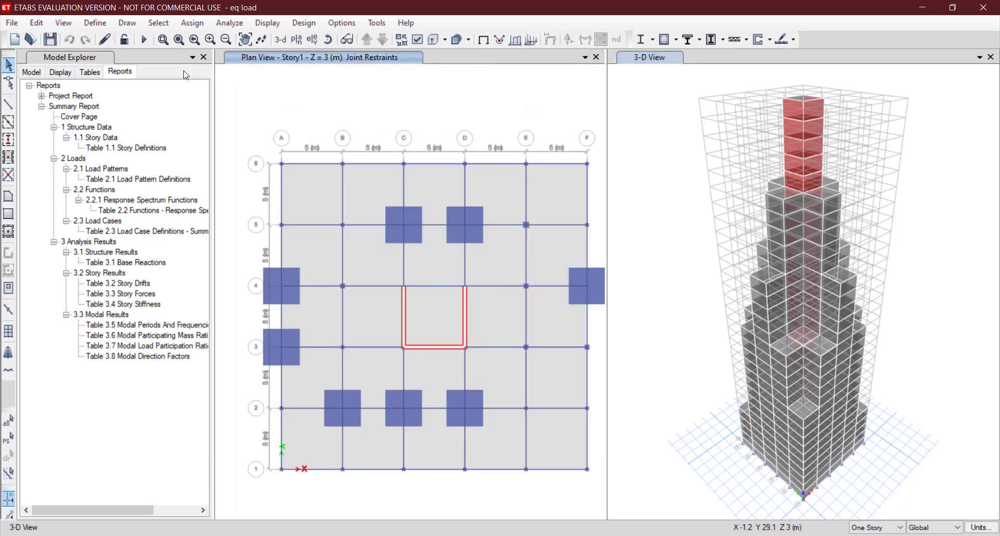
Step: Add a response spectrum function of type IS1893:2002 and name it Response Spectrum
click(94, 23)
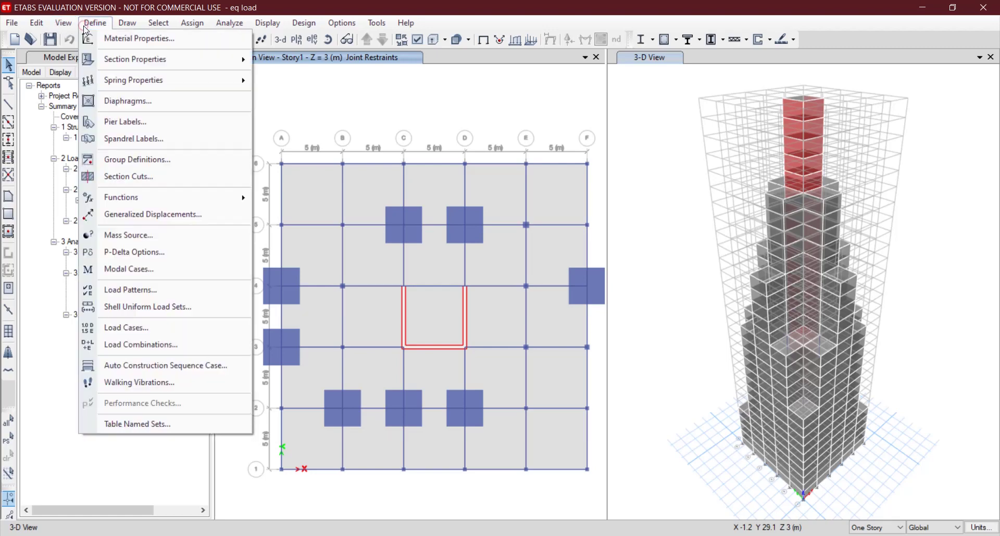
mouse_move(181, 207)
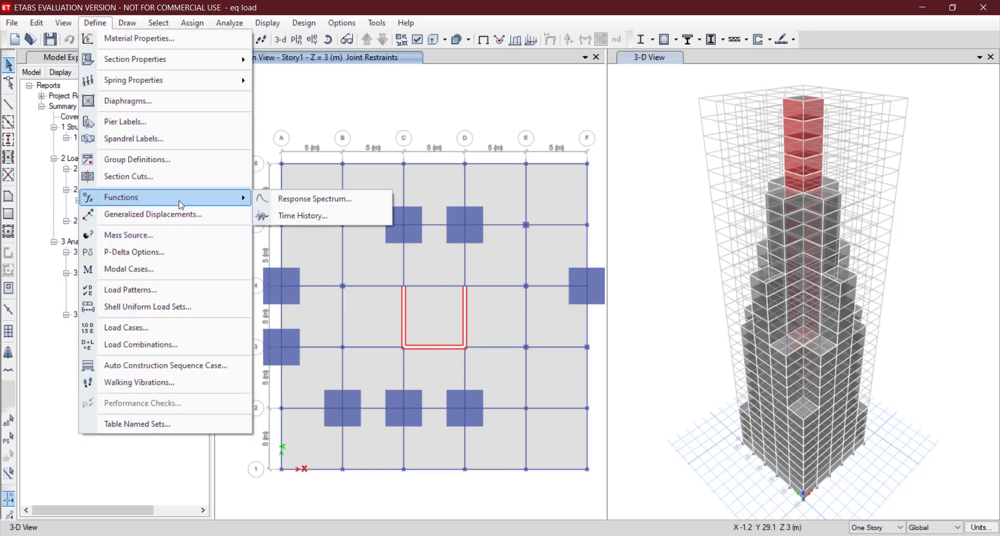
click(266, 198)
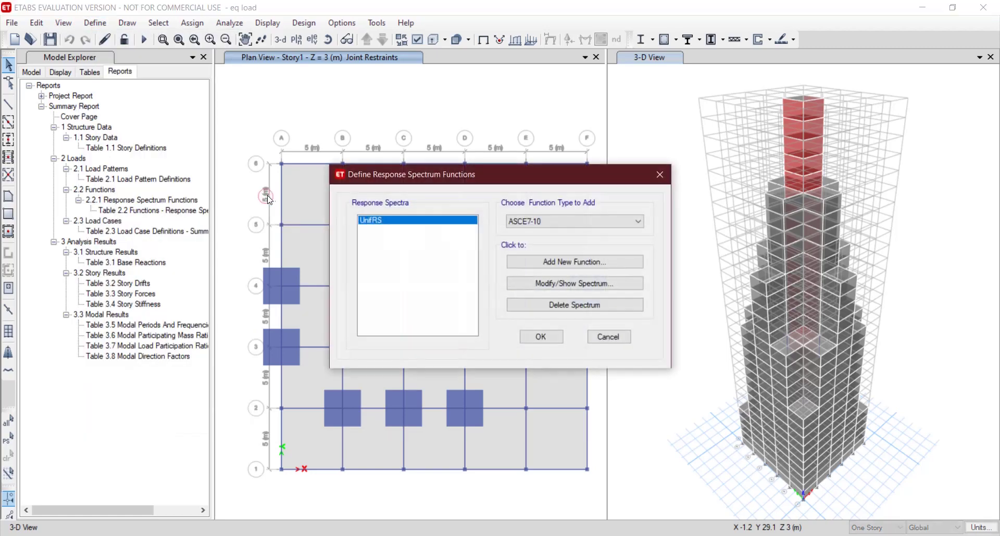
click(551, 221)
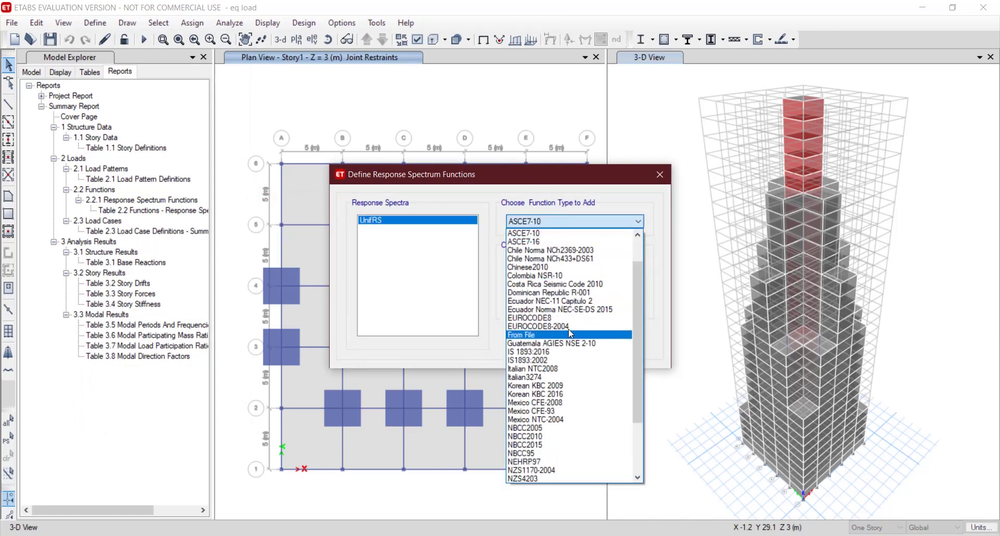
click(570, 361)
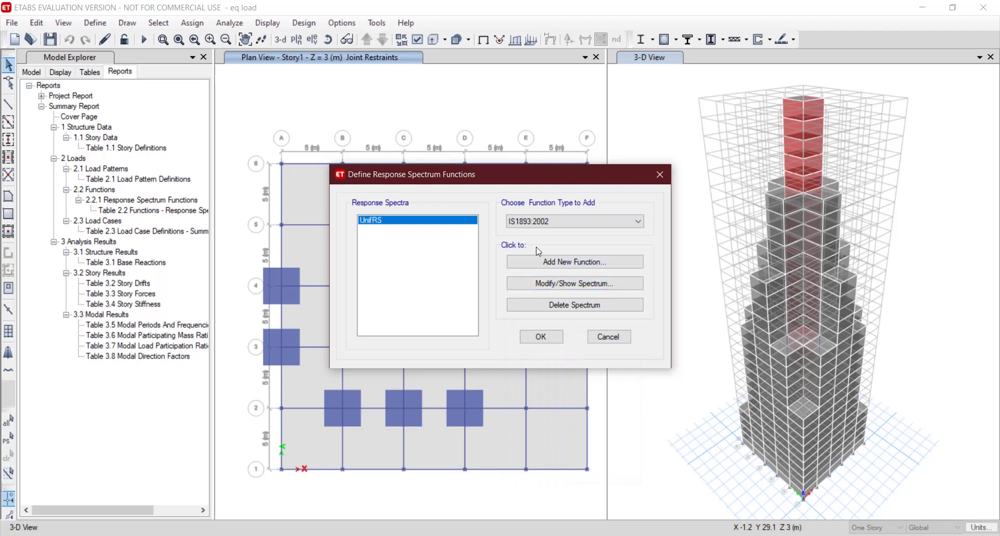
click(556, 262)
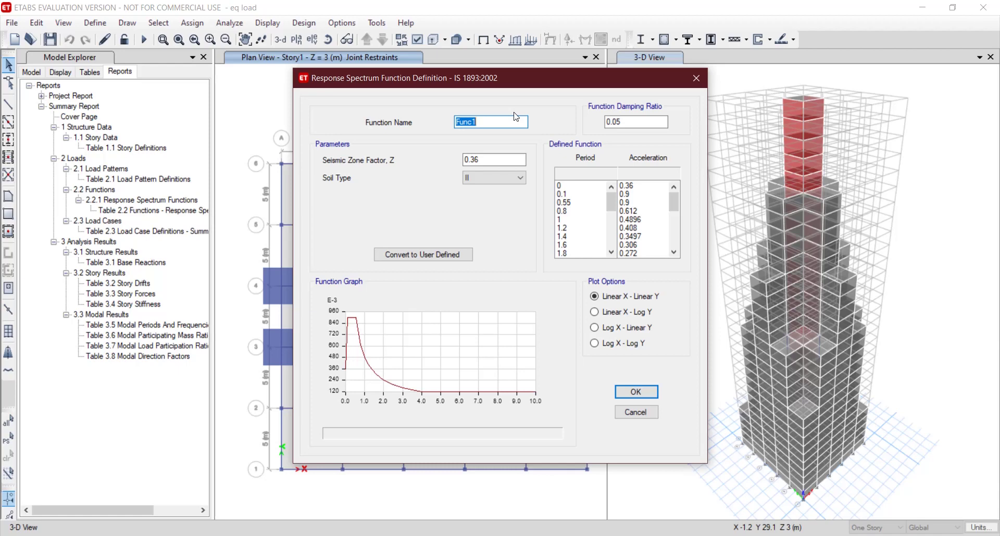
text(Response Spectrum)
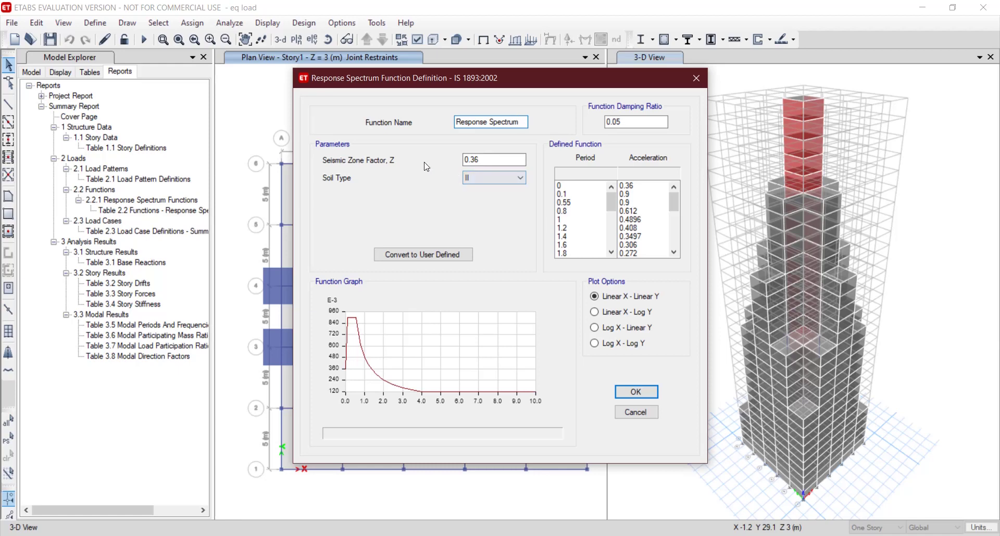
Step: Set the function's seismic zone factor to 0.16 and soil type to I, and accept the response spectrum definition
double_click(495, 159)
text(0)
click(491, 178)
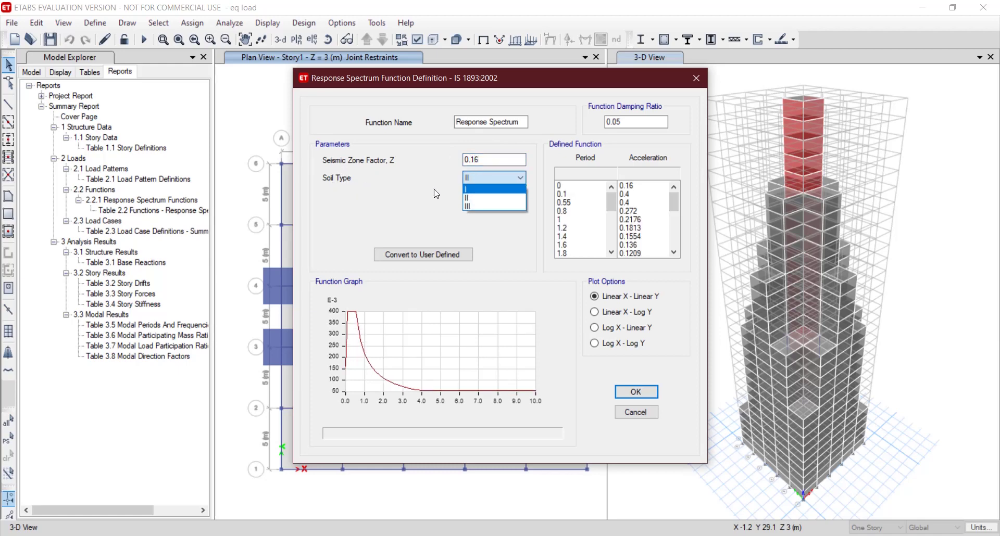
click(467, 191)
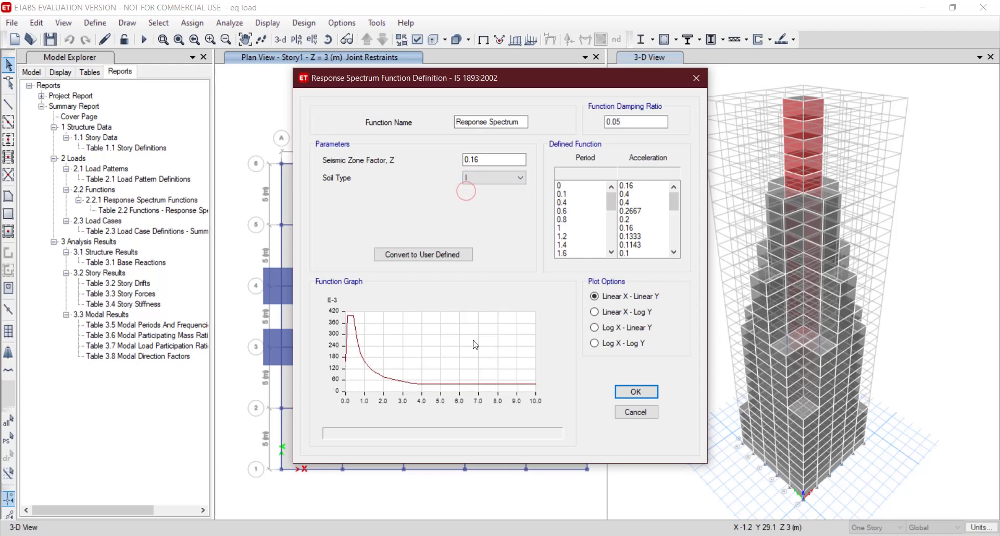
click(634, 393)
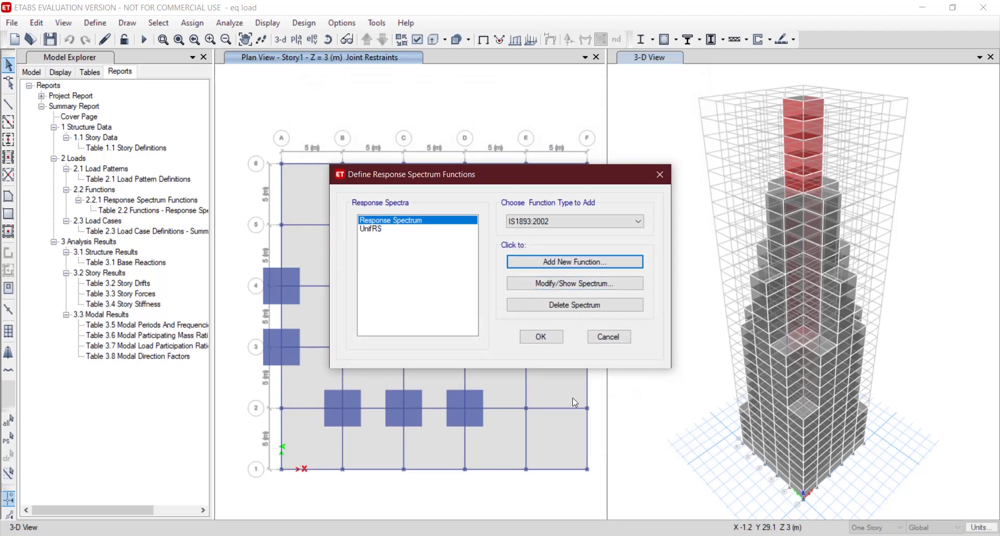
click(532, 337)
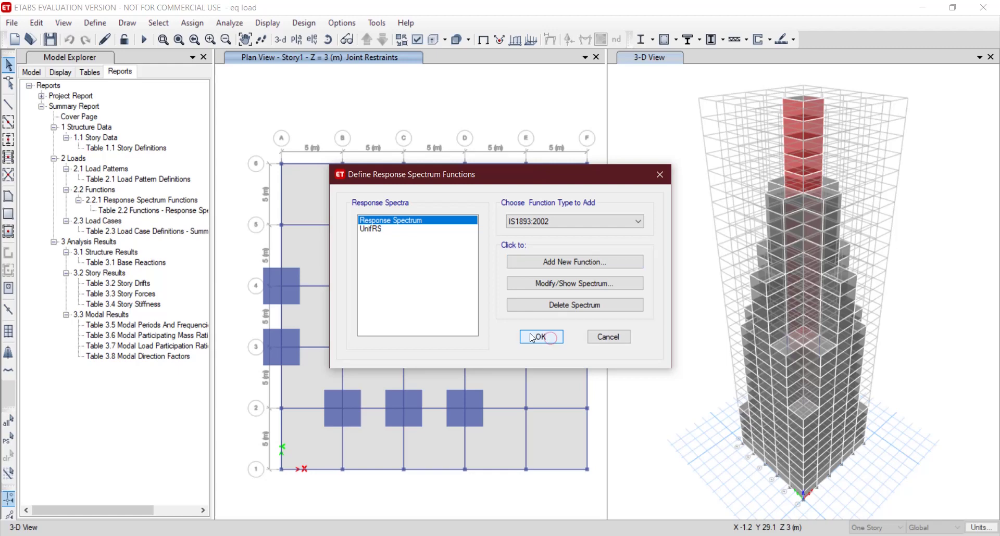
click(99, 26)
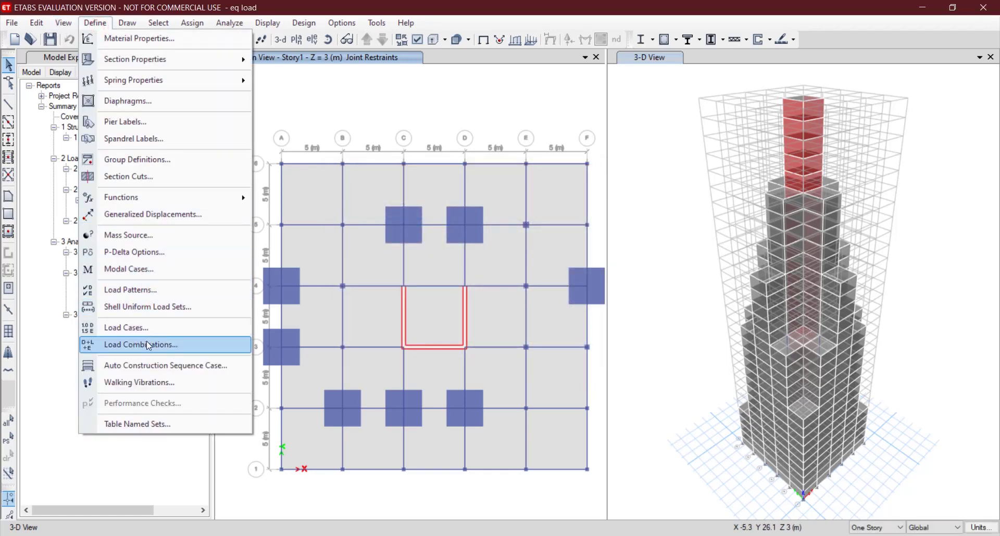
click(150, 327)
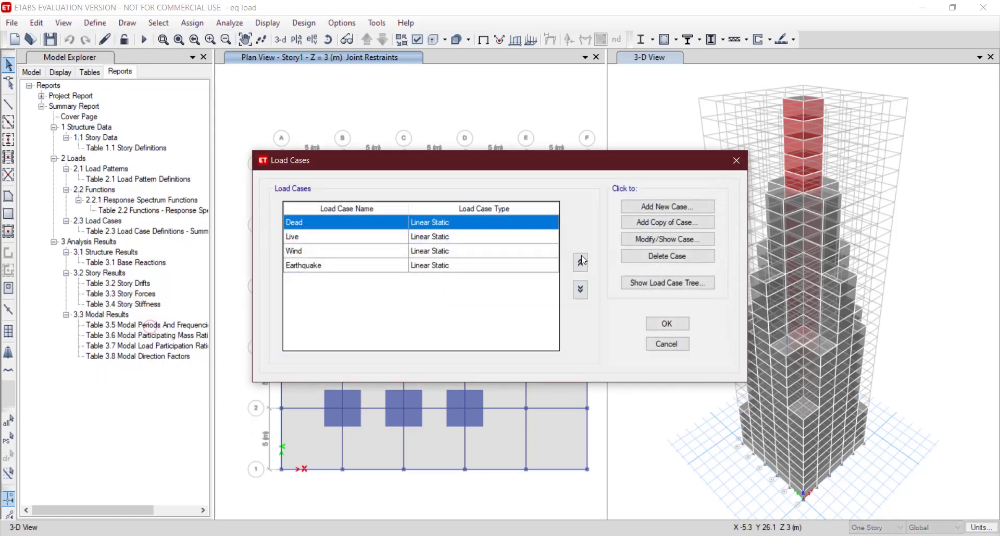
click(737, 159)
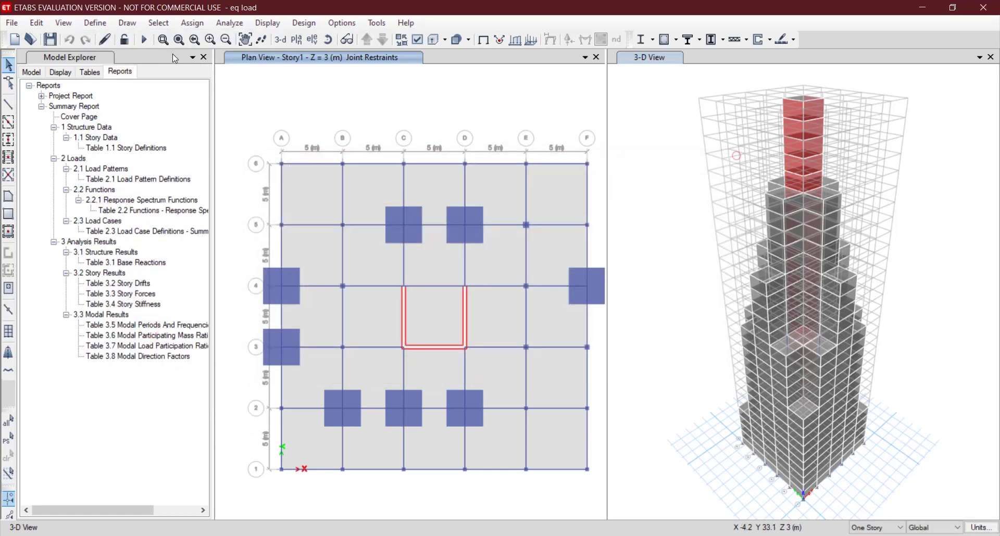
Step: Review the IS 1893:2016 lateral load parameters of the Earthquake load pattern, including direction, zone factor, site type and response reduction
click(93, 24)
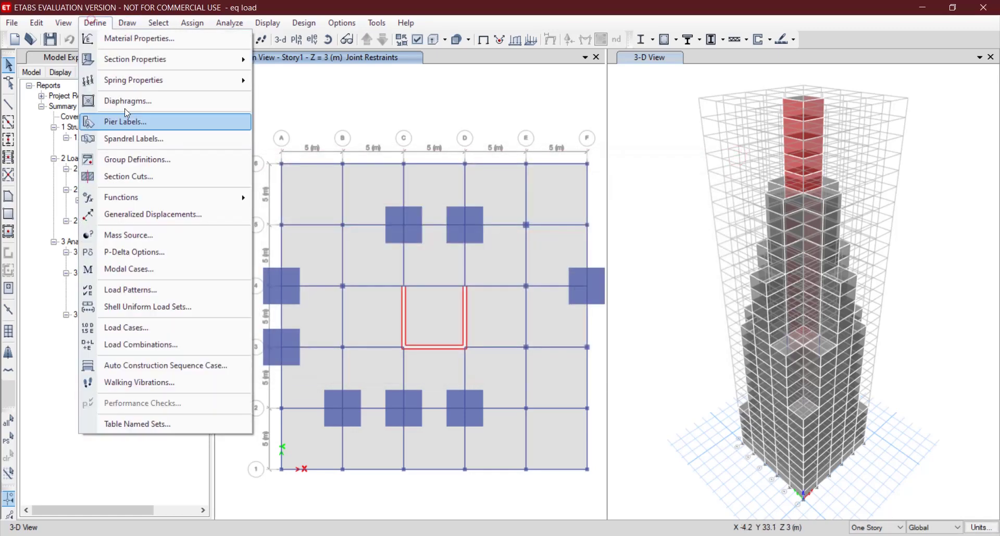
click(138, 290)
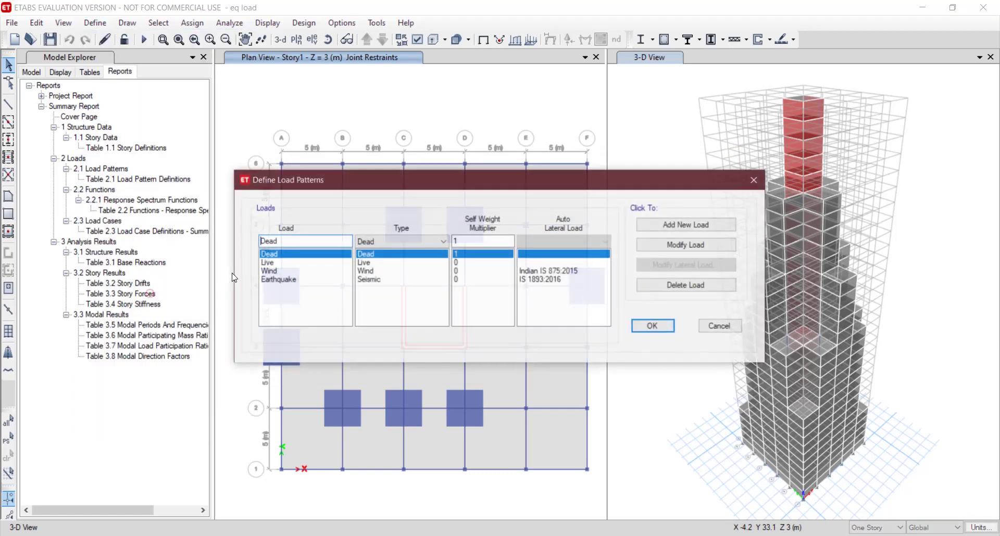
click(286, 281)
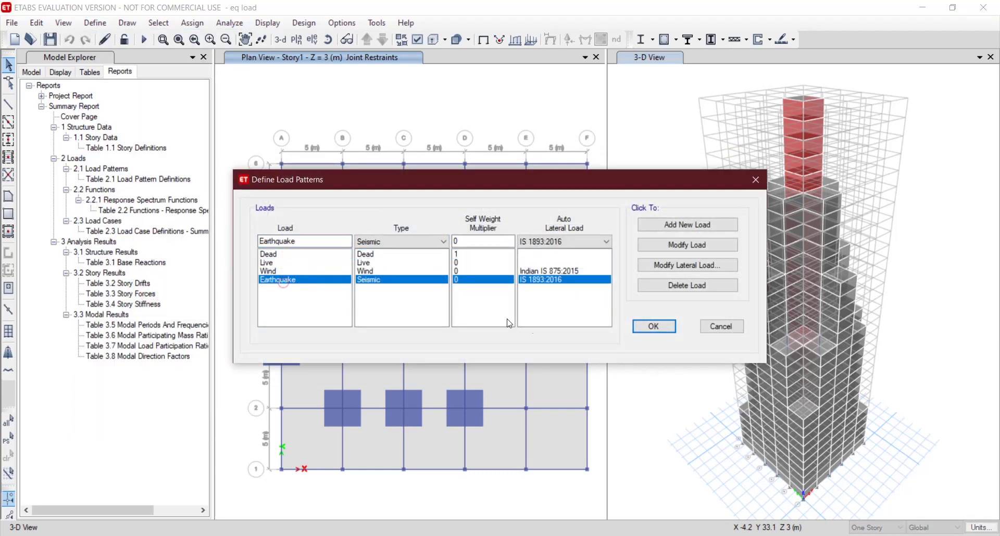
click(647, 266)
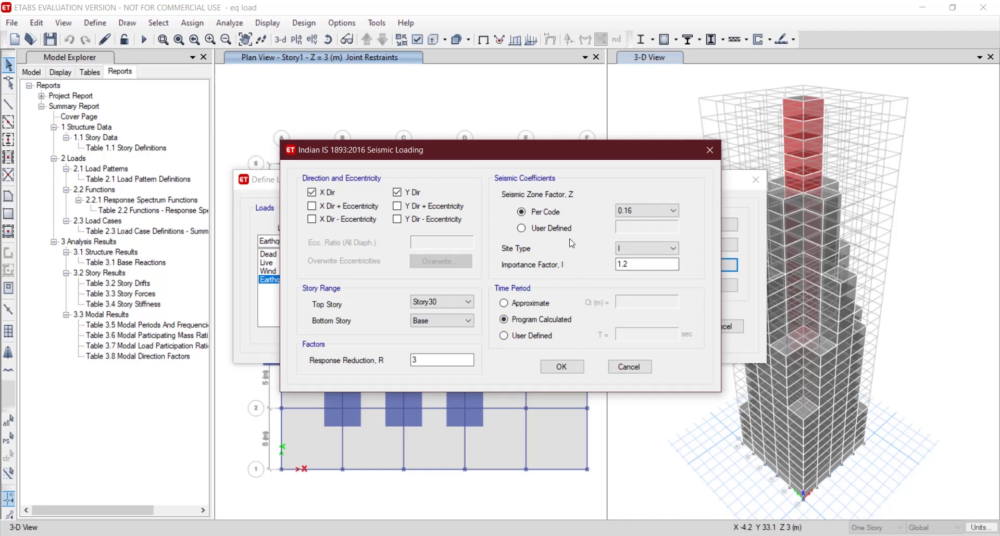
click(573, 368)
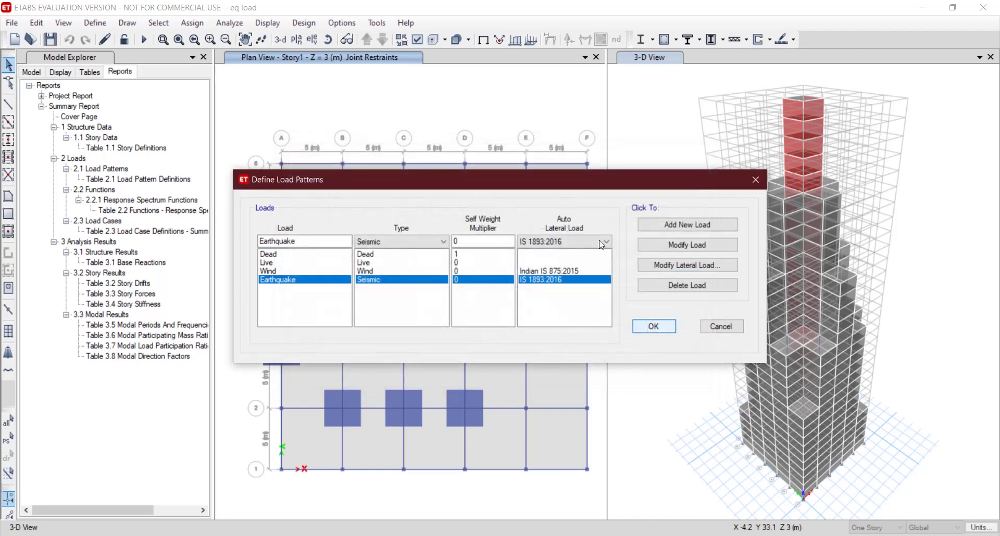
click(655, 327)
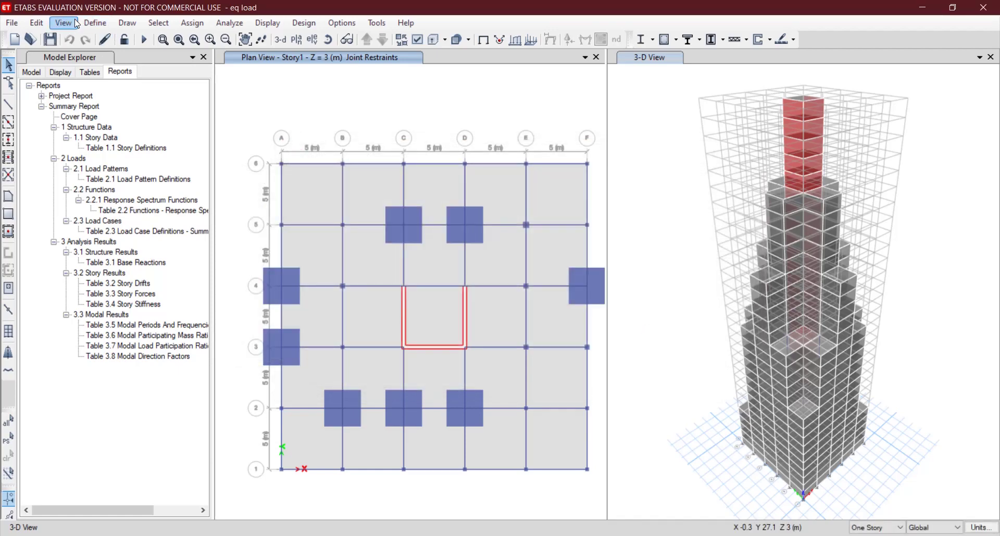
Step: In the load case definitions, try to add a new case, and delete the Wind load case
click(91, 25)
click(91, 23)
click(91, 23)
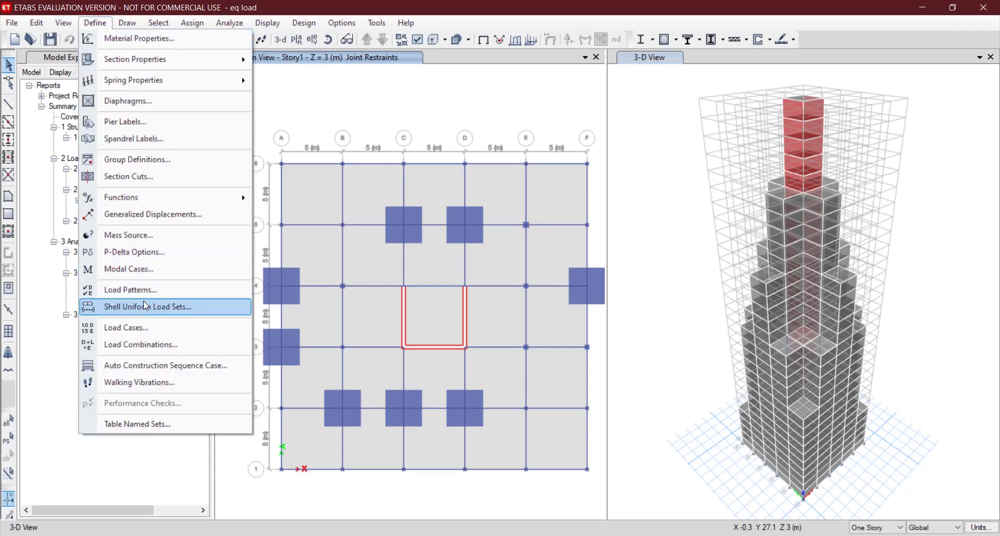
click(144, 326)
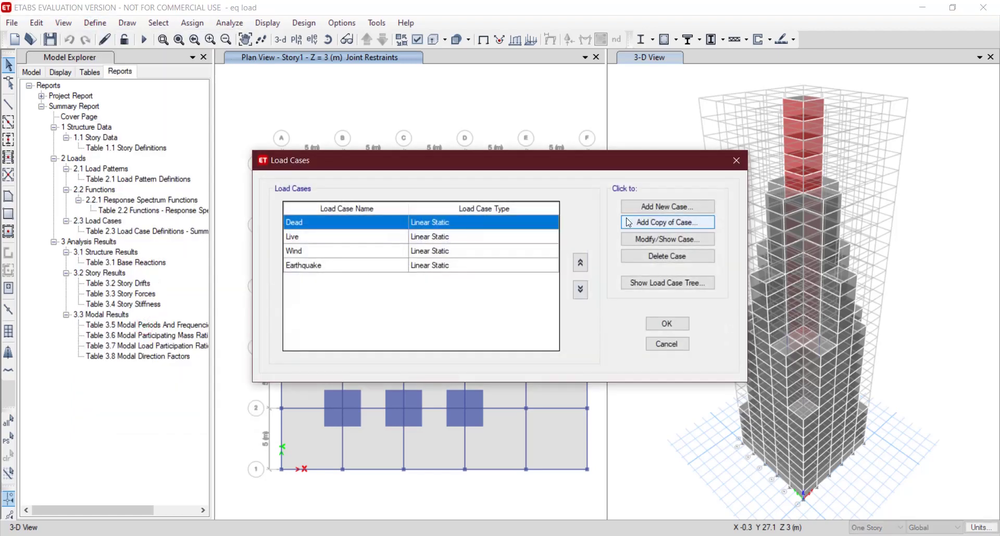
click(642, 208)
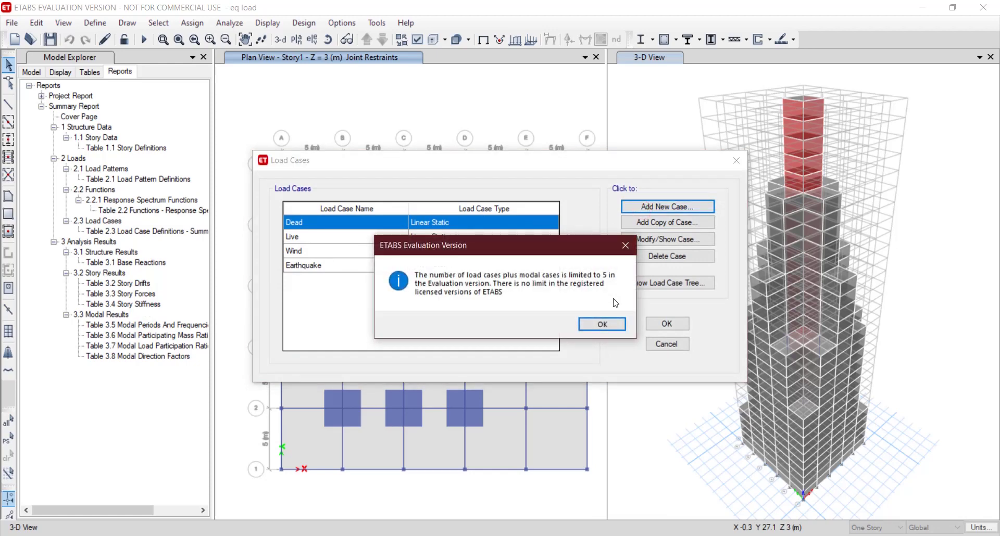
click(603, 325)
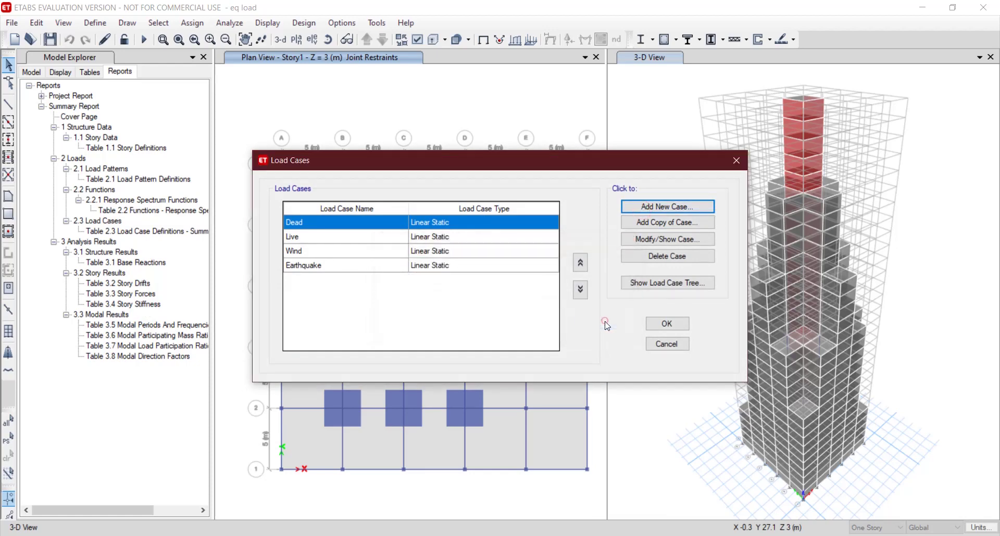
click(348, 252)
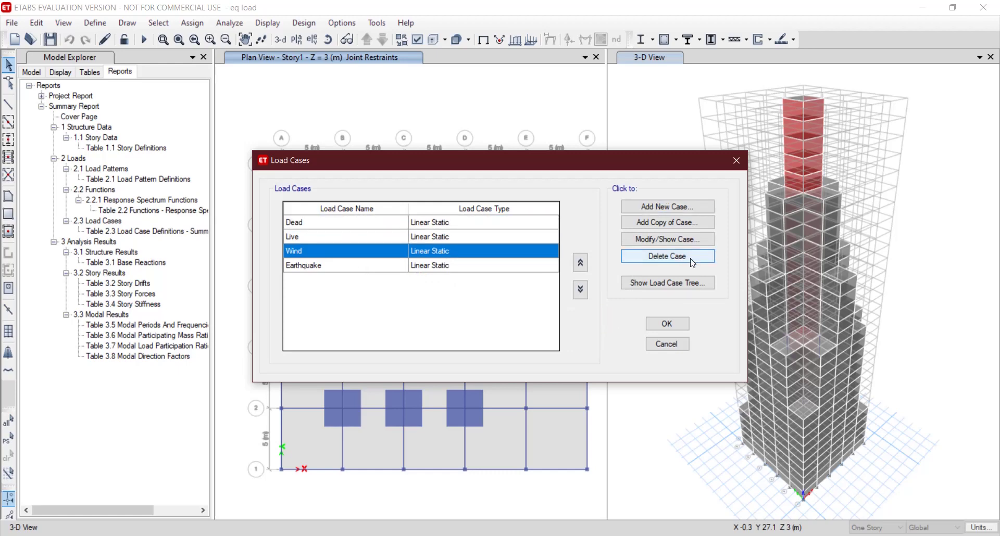
click(692, 263)
click(521, 322)
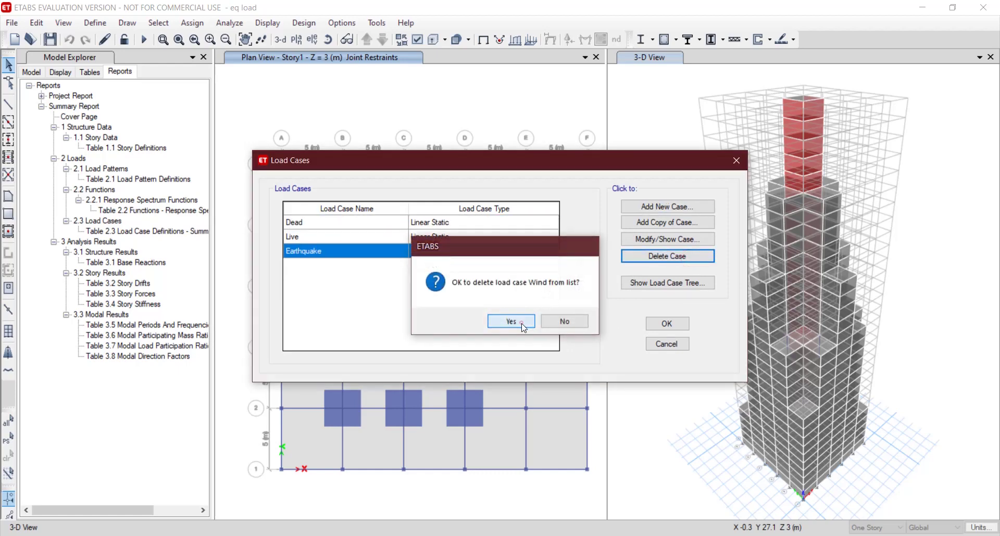
Step: Add a new load case named Response Spectrum and set its load case type to Response Spectrum
click(650, 207)
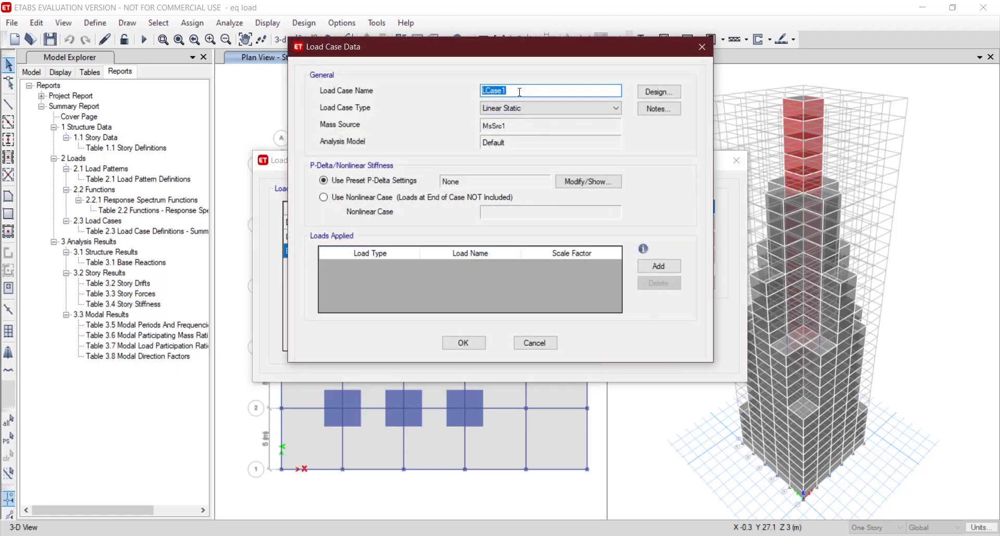
text(Response Spectrum)
click(598, 107)
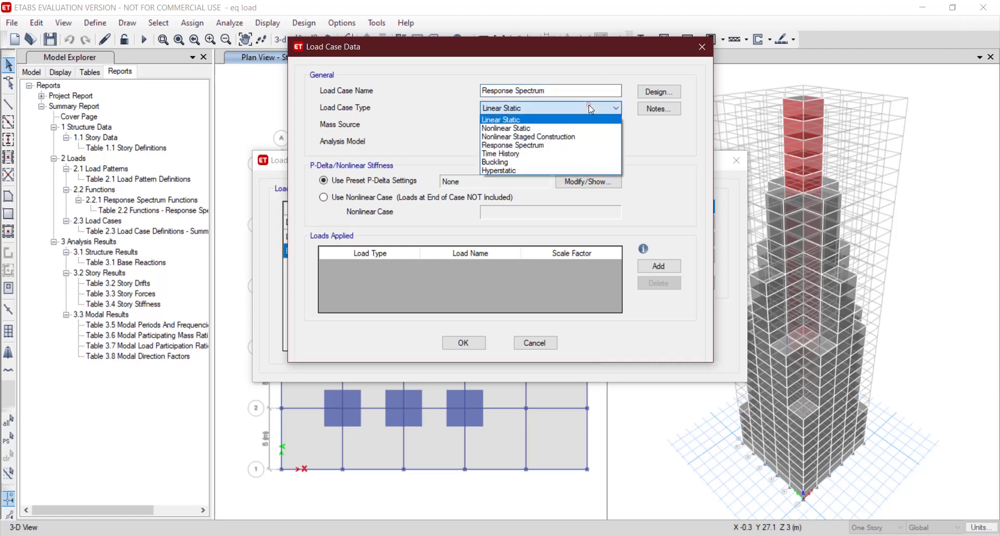
click(579, 145)
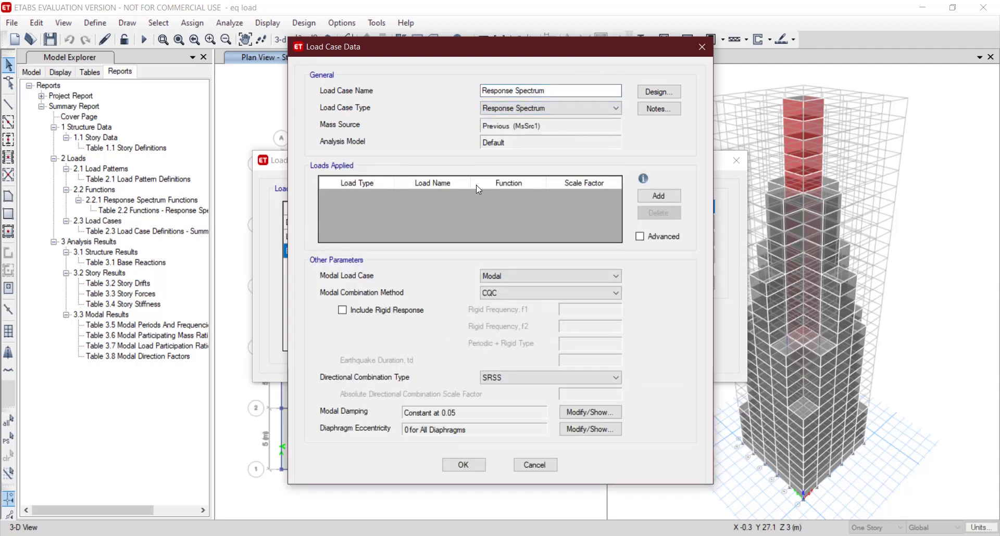
Step: Add an Acceleration U1 load with the Response Spectrum function, rename the case Response Function, and accept the load case definitions
click(658, 197)
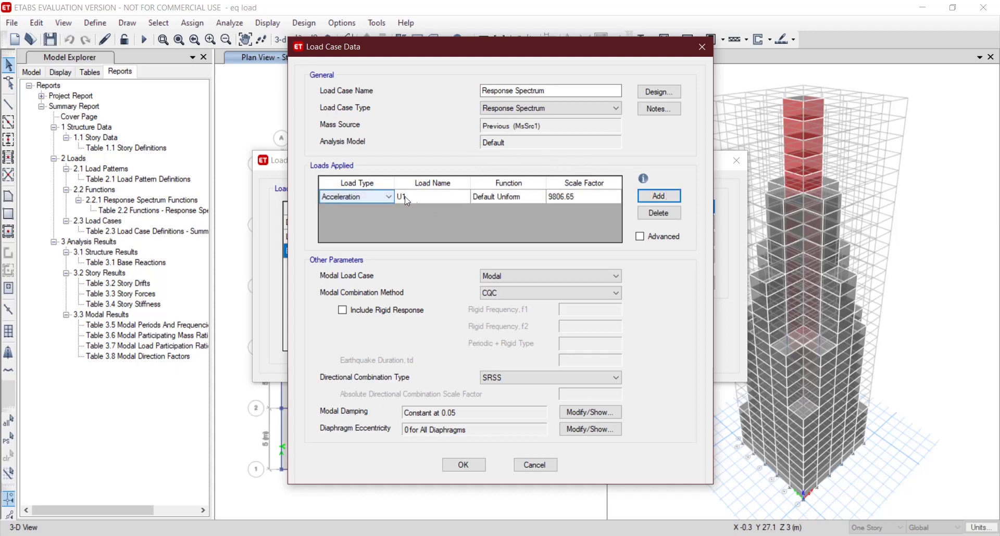
click(386, 197)
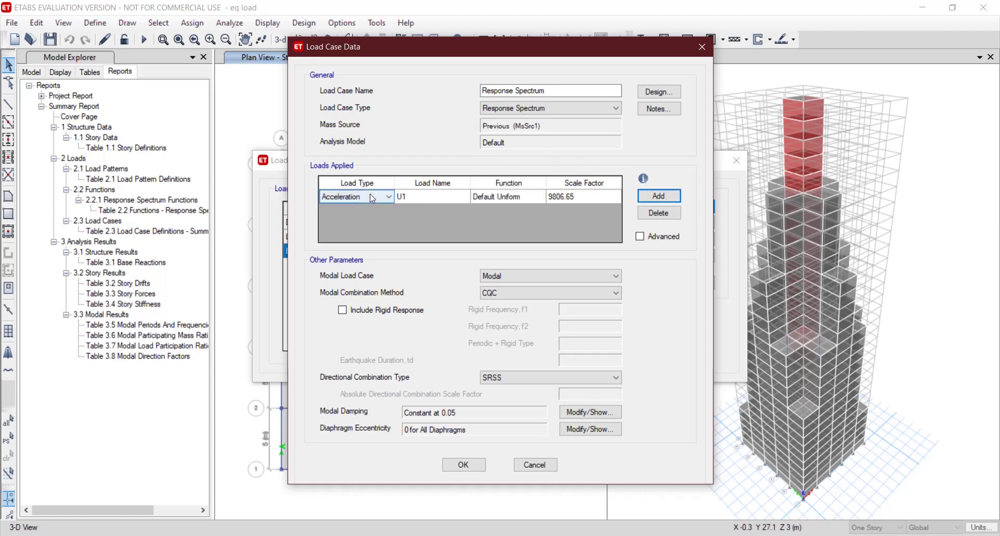
click(329, 200)
click(338, 206)
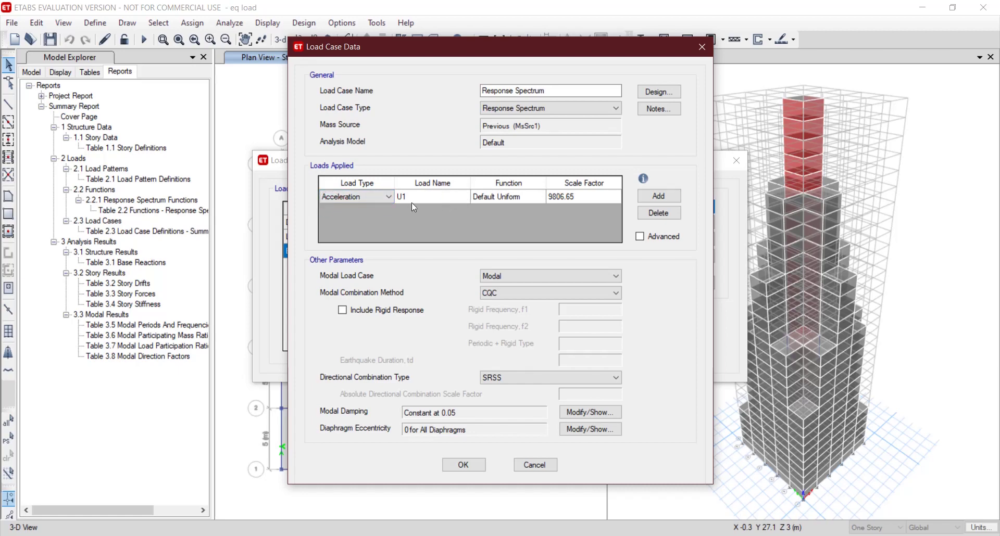
click(577, 195)
click(583, 197)
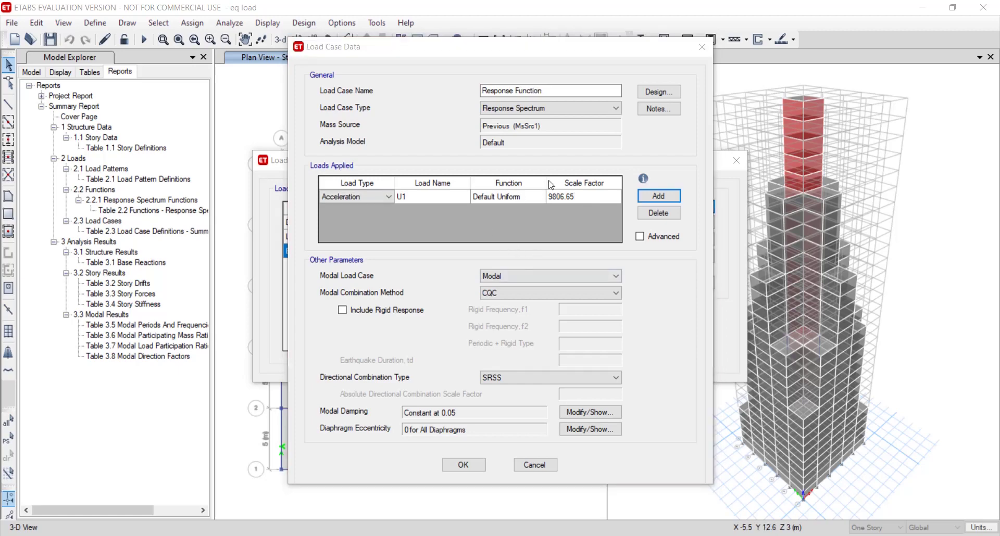
click(499, 198)
click(540, 196)
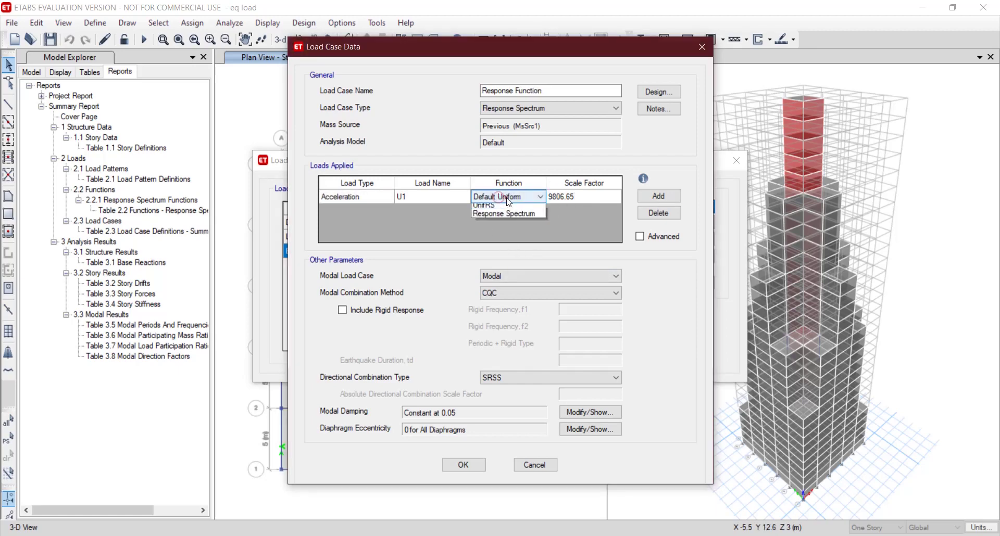
click(506, 225)
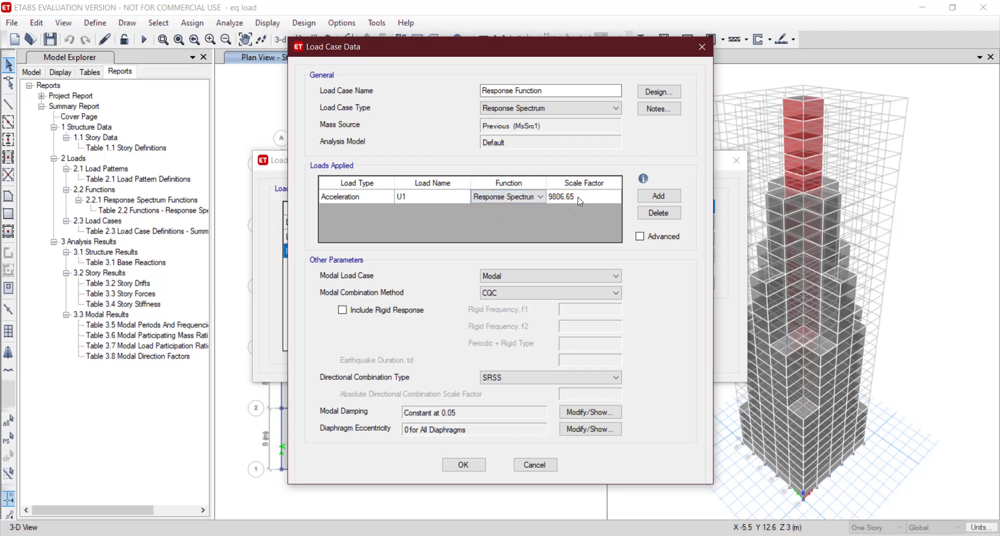
click(463, 465)
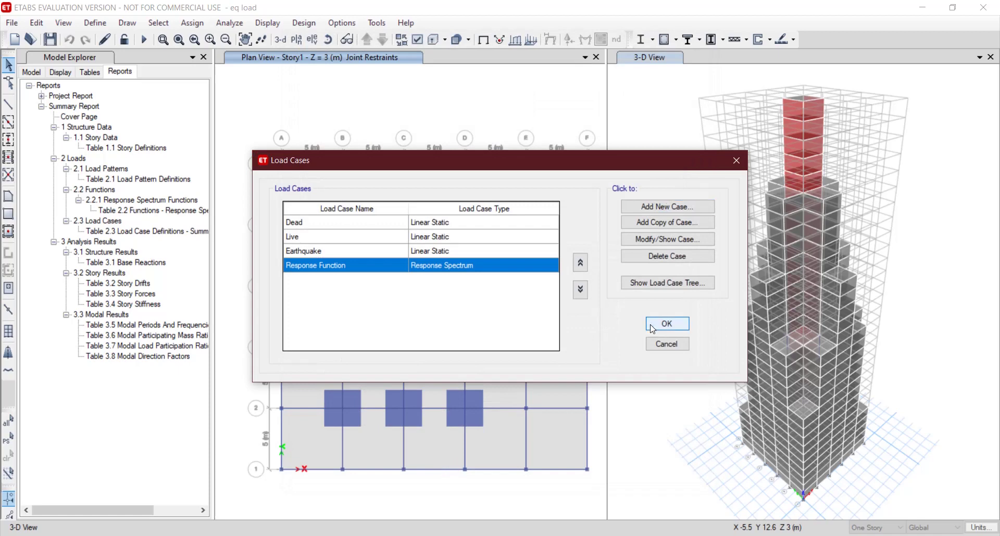
click(652, 325)
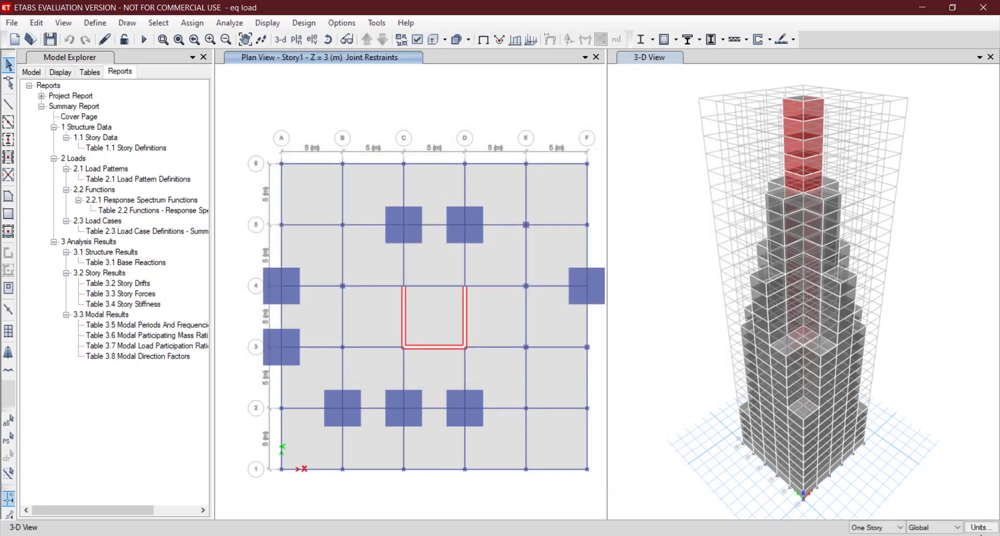
Step: Examine the display units for the model's dimensions, forces, stiffness and accelerations, and close the units form
click(979, 529)
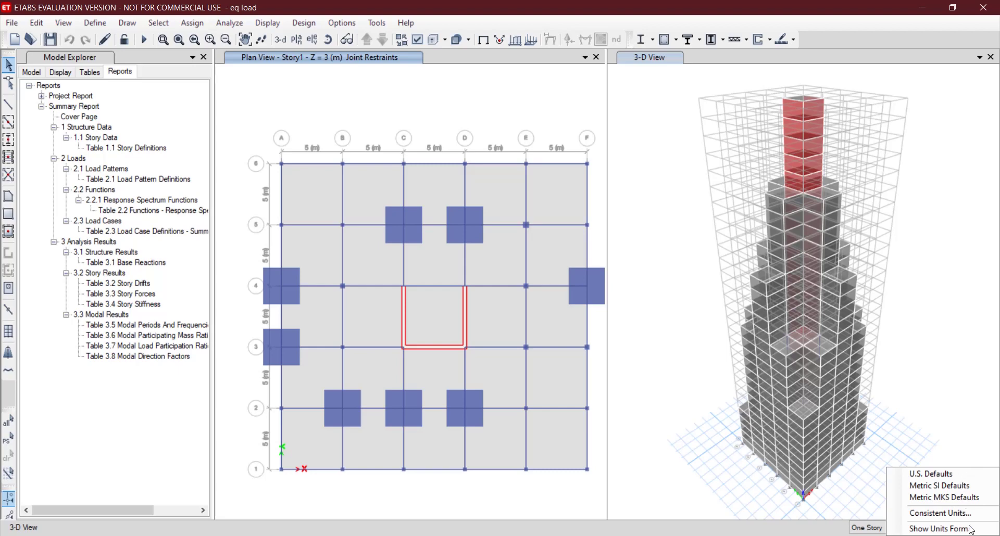
click(943, 529)
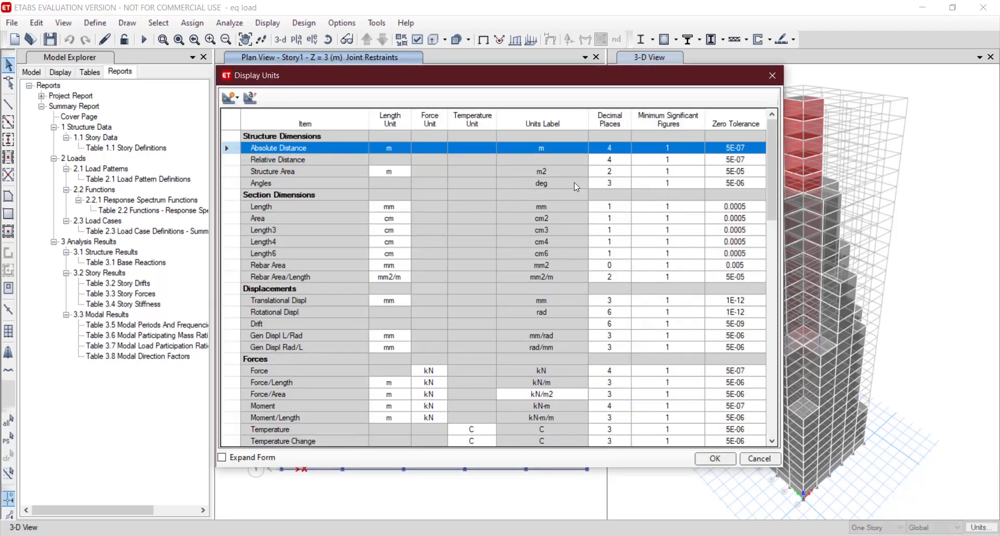
drag(768, 186, 846, 264)
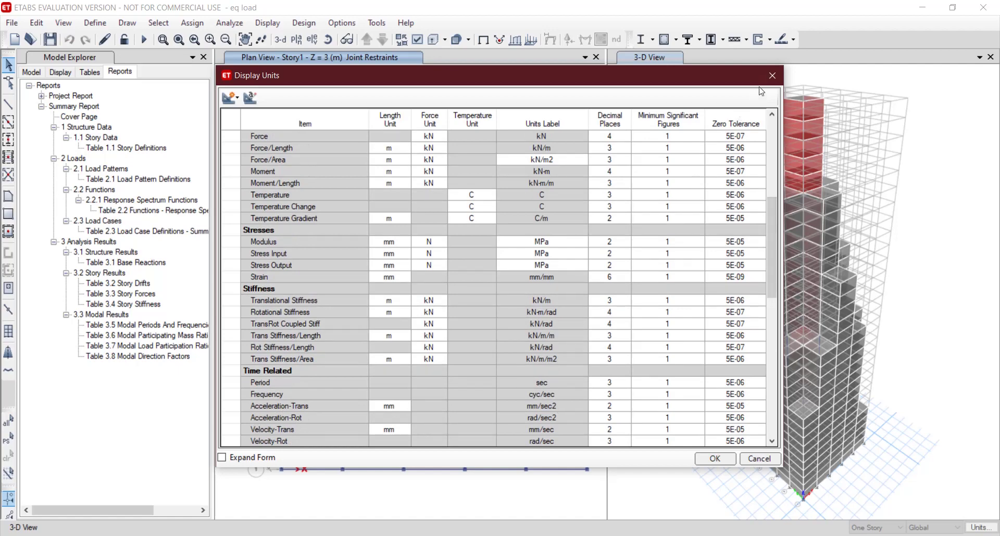
click(772, 75)
Step: Modify the Response Function load case, setting the U1 acceleration's scale factor to 1962 based on the formula I*g/2R
click(96, 23)
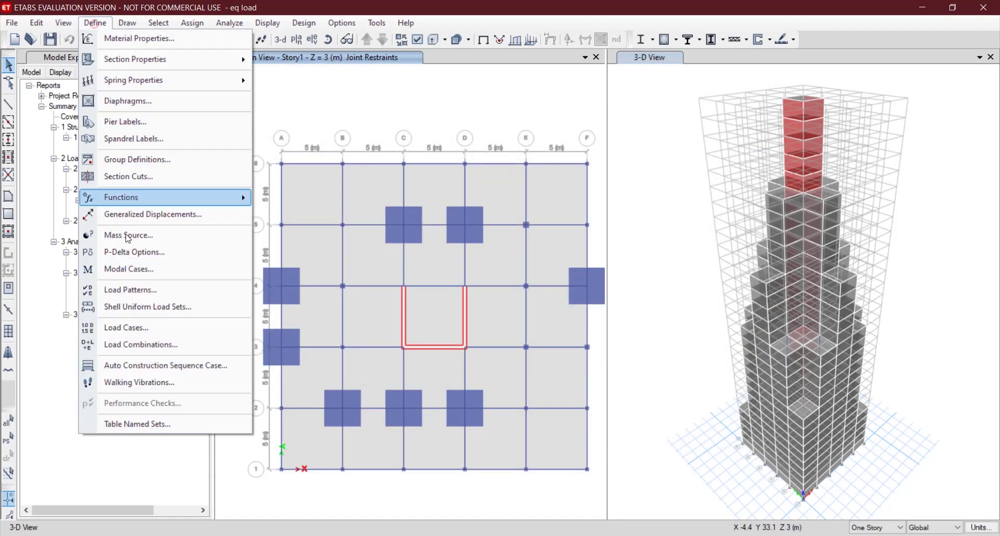
click(135, 329)
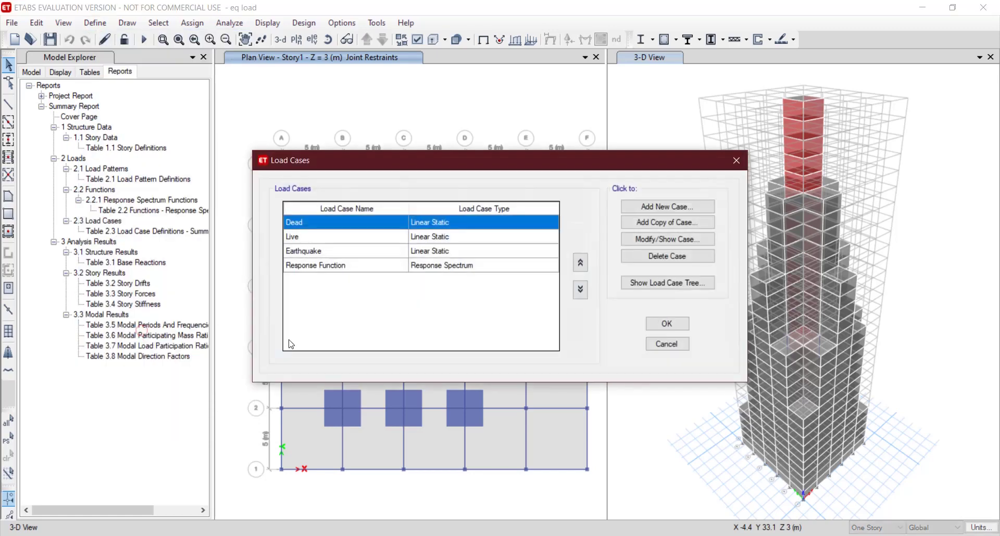
click(417, 267)
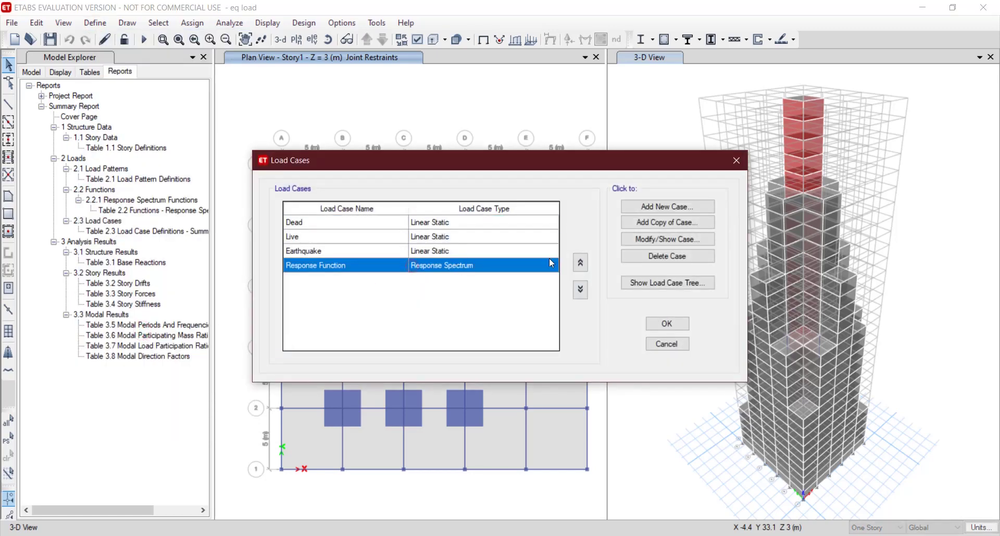
click(664, 239)
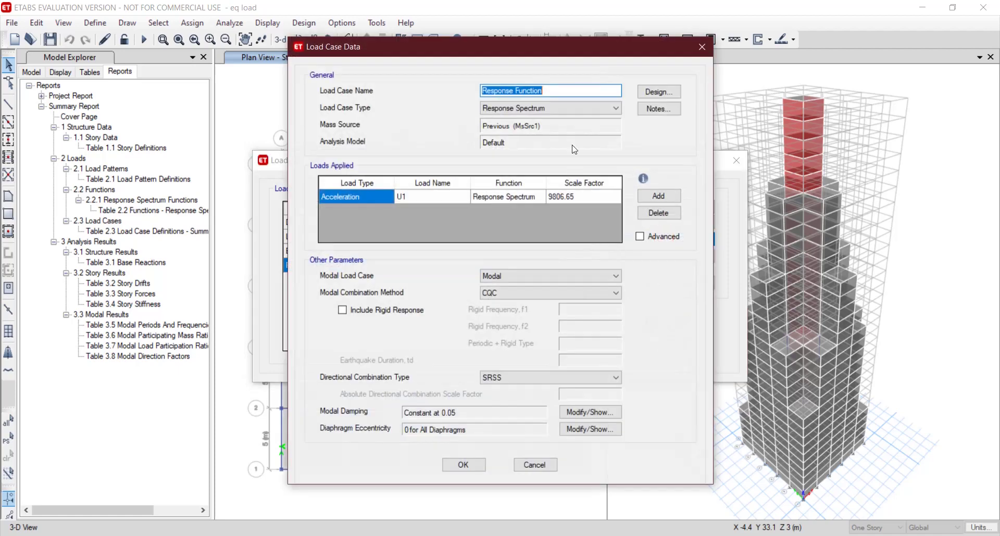
click(577, 199)
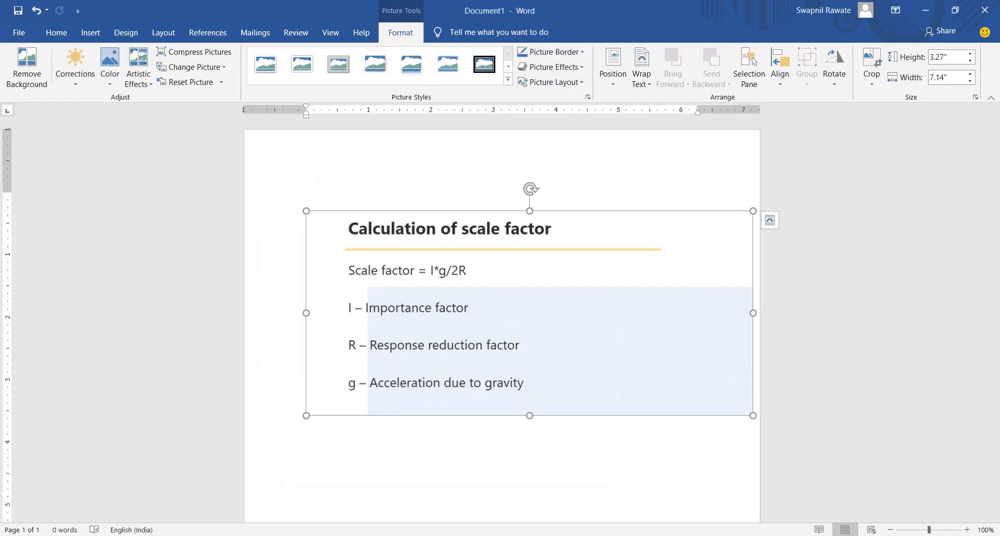
drag(396, 260, 396, 268)
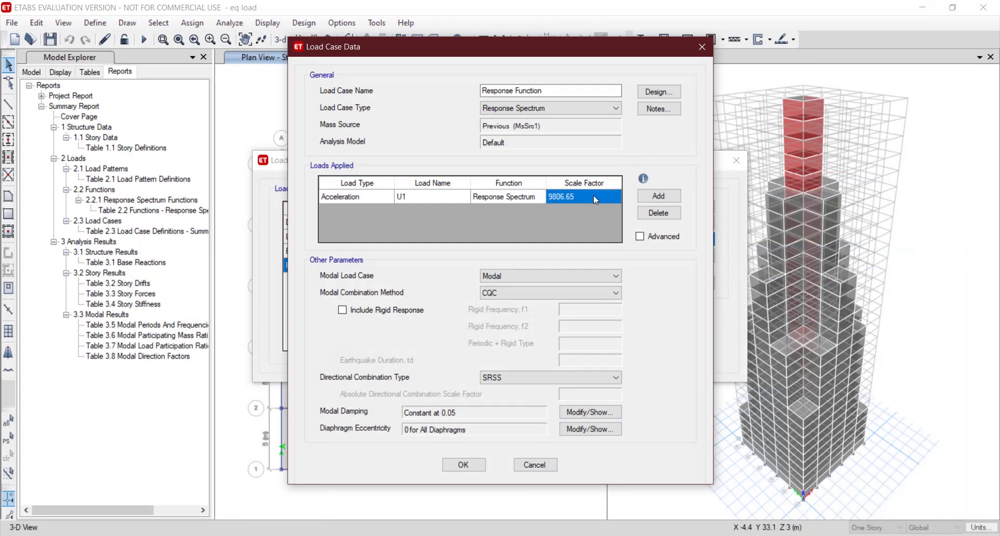
click(594, 197)
double_click(594, 197)
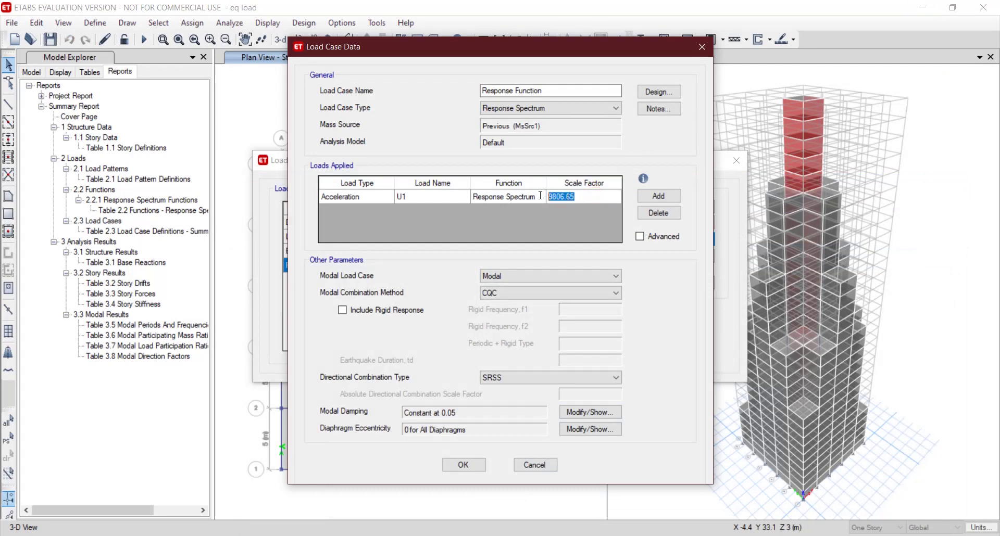
text(1962)
Step: Add a second Acceleration load in direction U2 using the Response Spectrum function with a scale factor of 1962
click(649, 201)
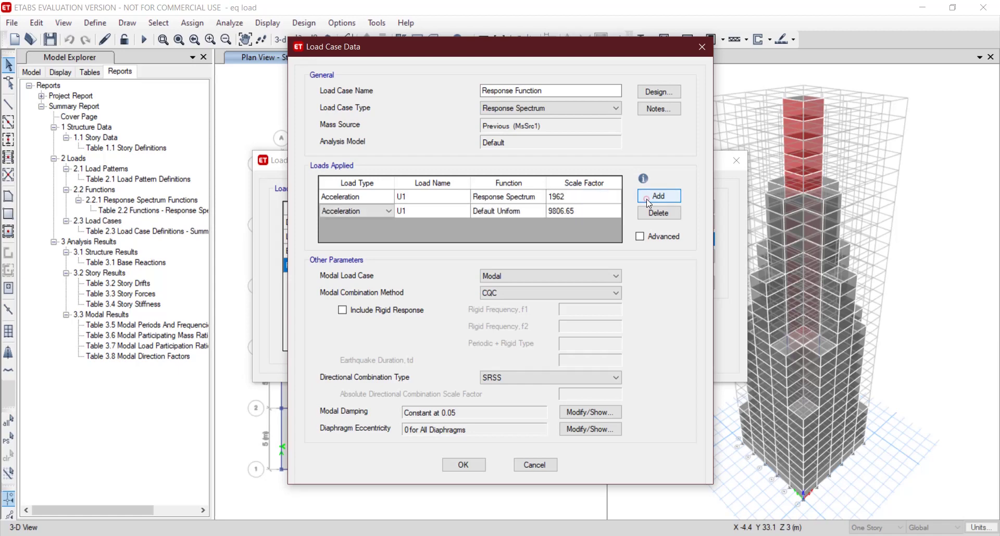
click(413, 209)
click(424, 214)
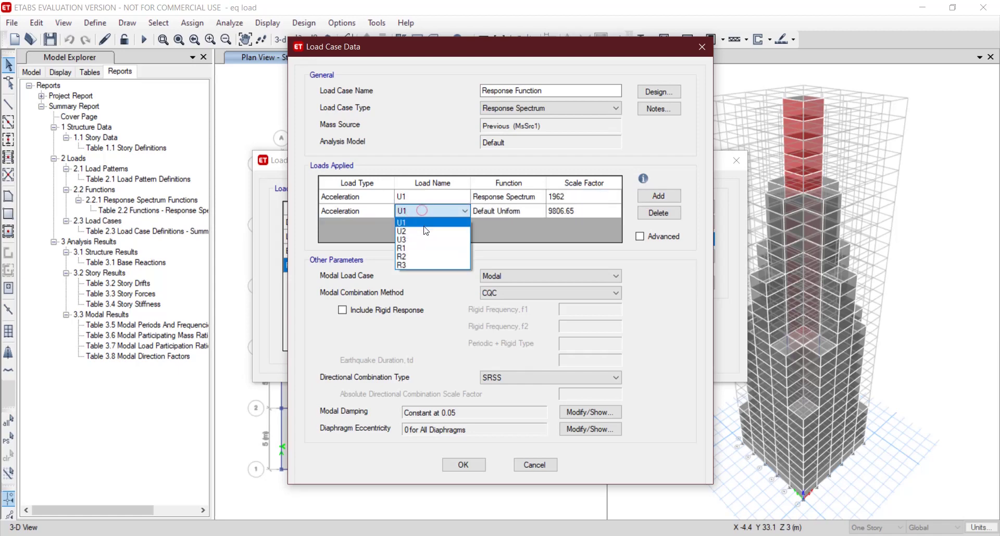
click(424, 229)
click(490, 214)
click(488, 210)
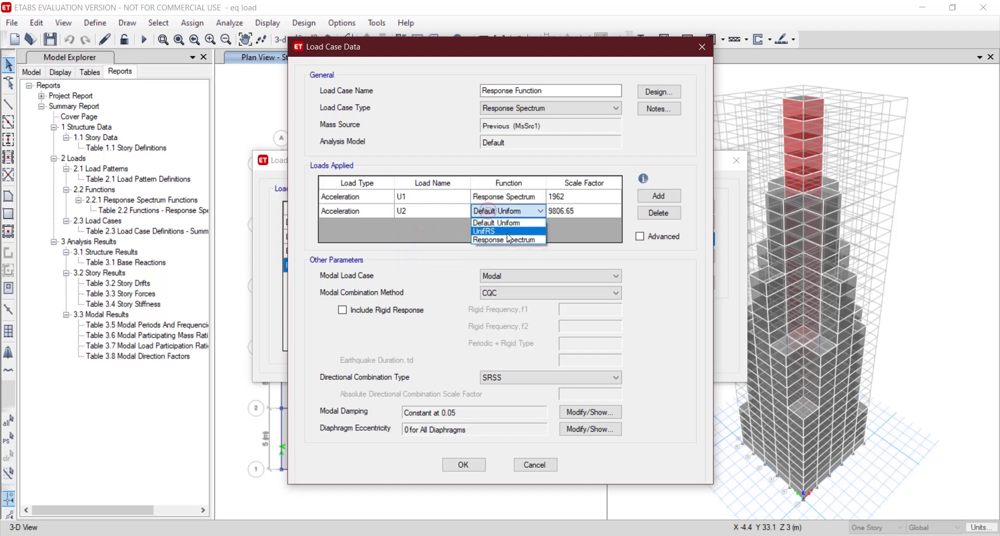
click(497, 233)
click(582, 210)
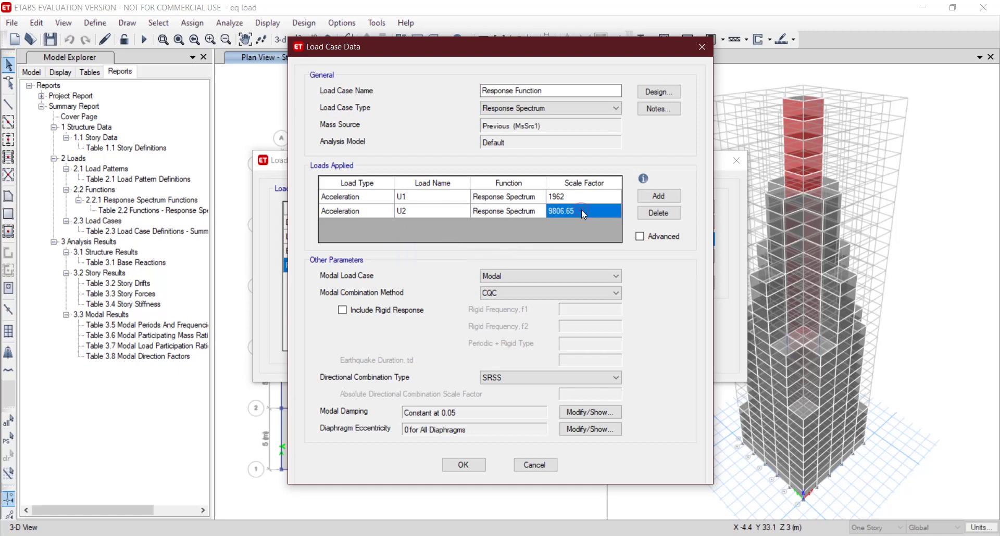
click(581, 210)
text(1962)
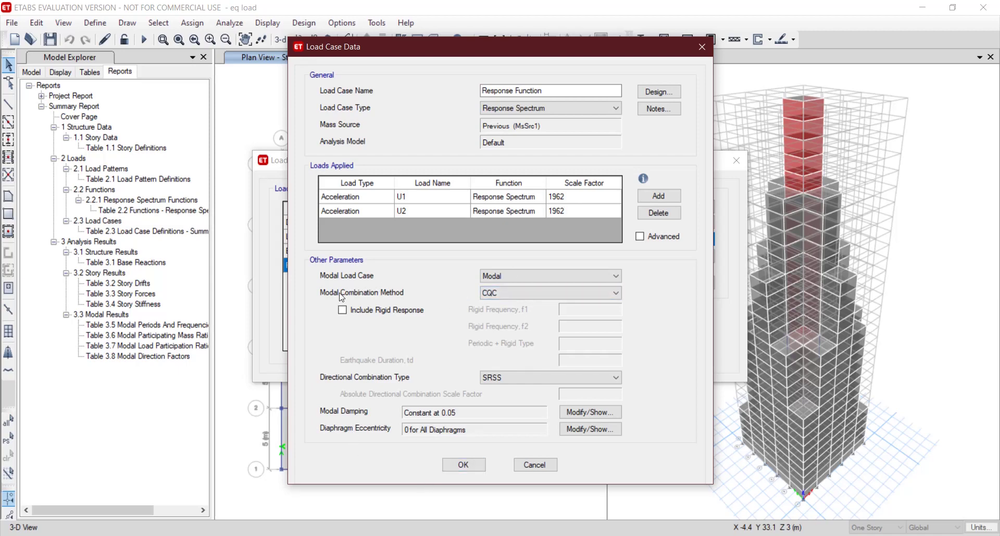
Step: Set the modal combination method to SRSS and accept the Response Function load case definition
click(497, 295)
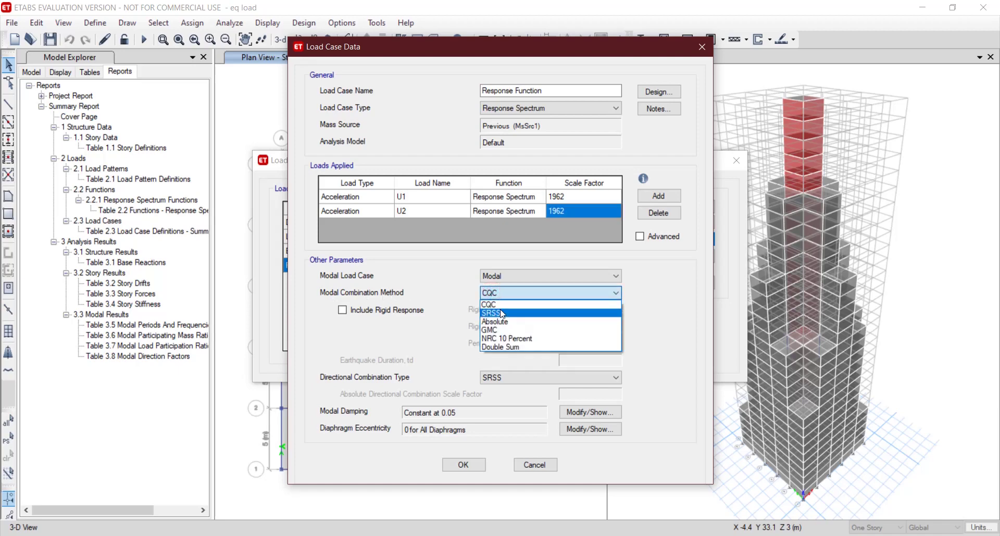
click(494, 313)
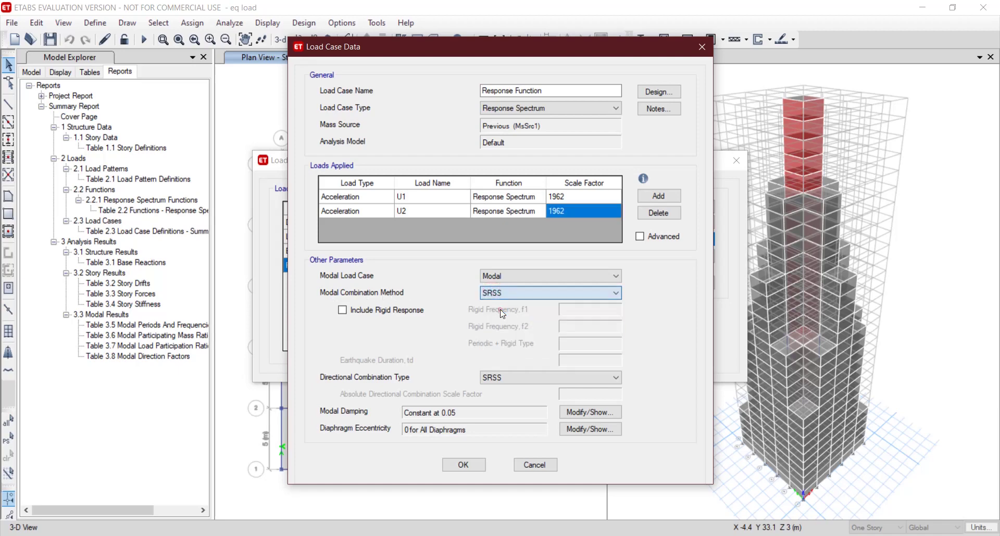
click(463, 465)
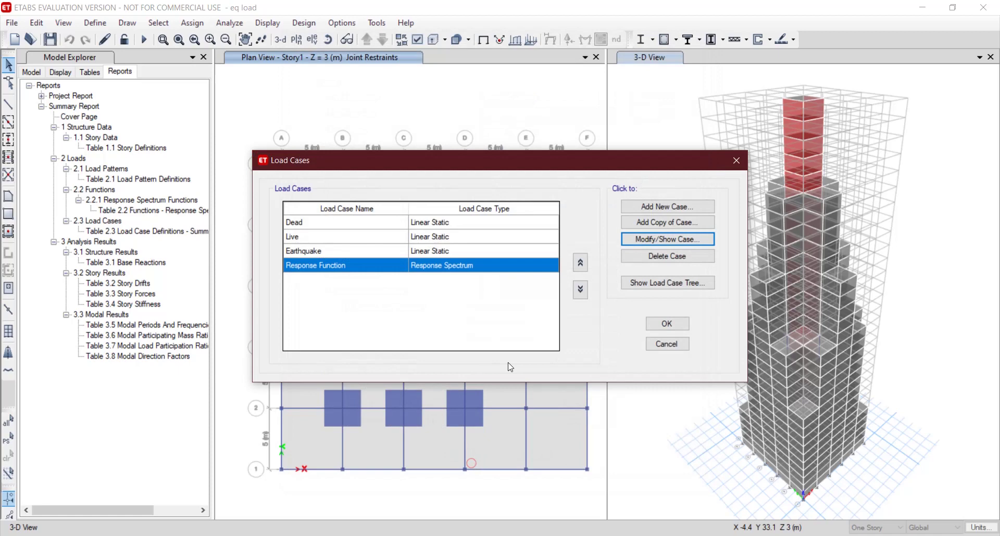
click(654, 326)
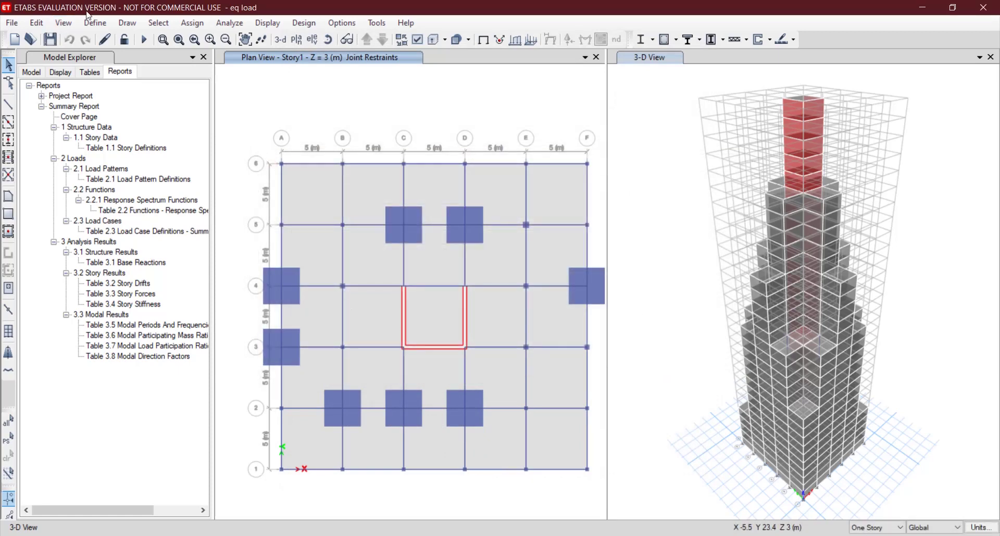
Step: Set the Live and Dead load cases to Do Not Run, and run the analysis for the remaining cases
click(240, 24)
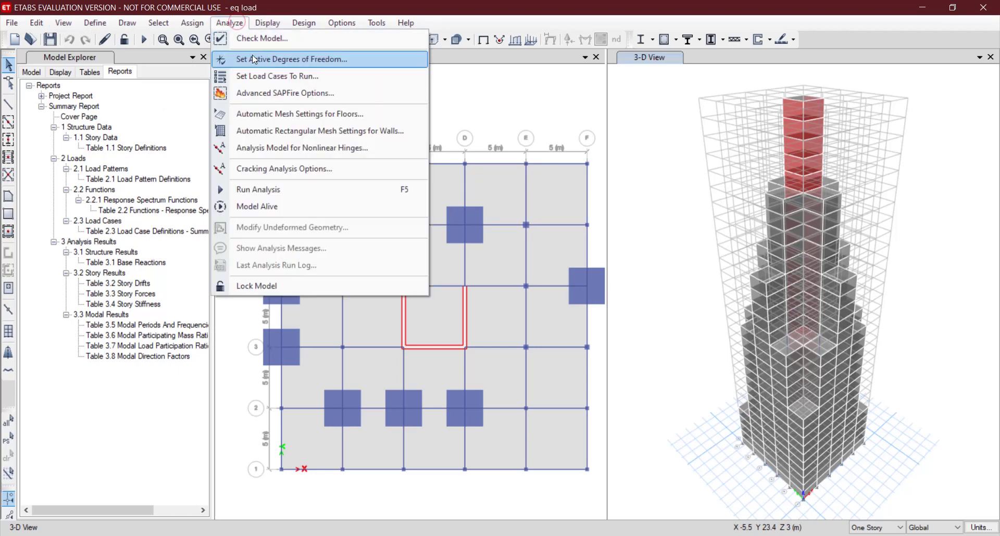
click(257, 77)
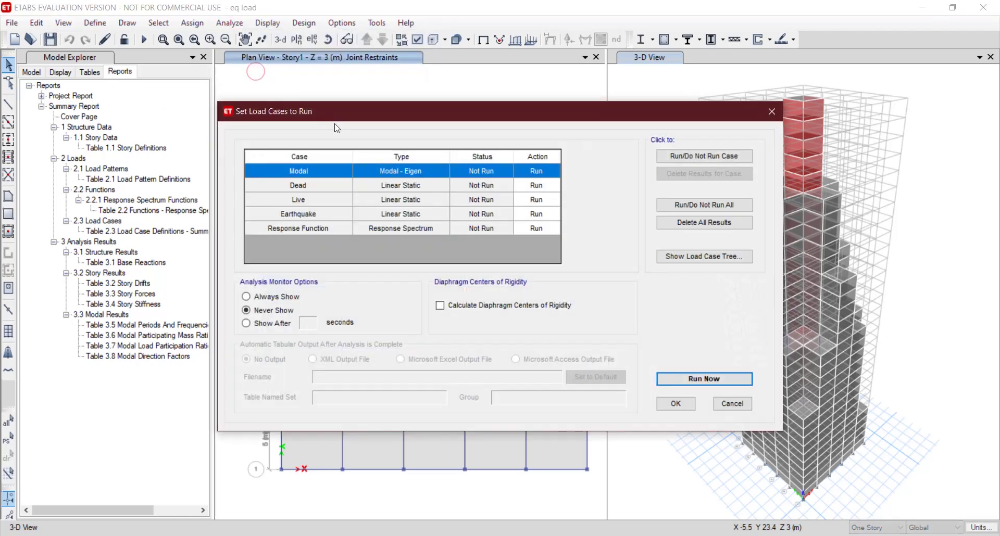
click(331, 229)
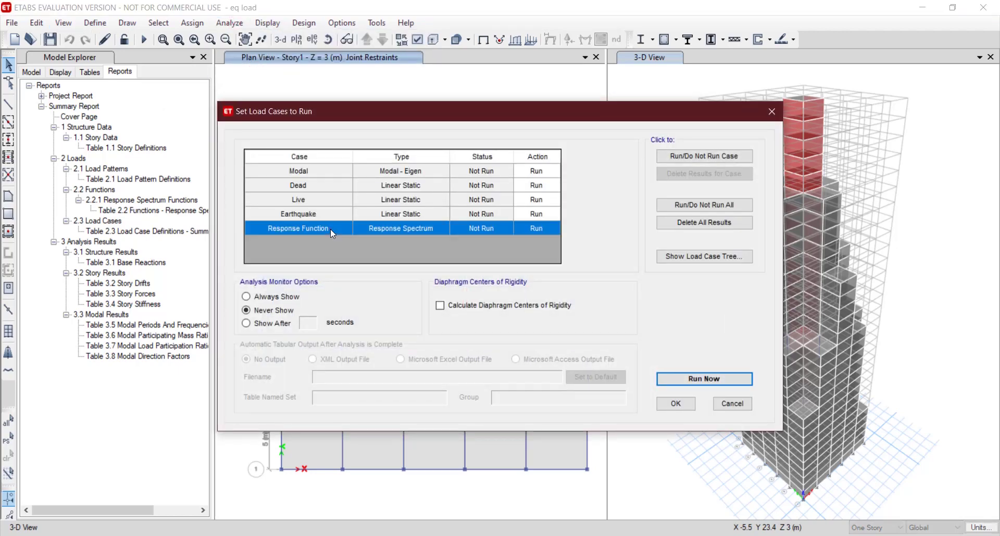
click(330, 217)
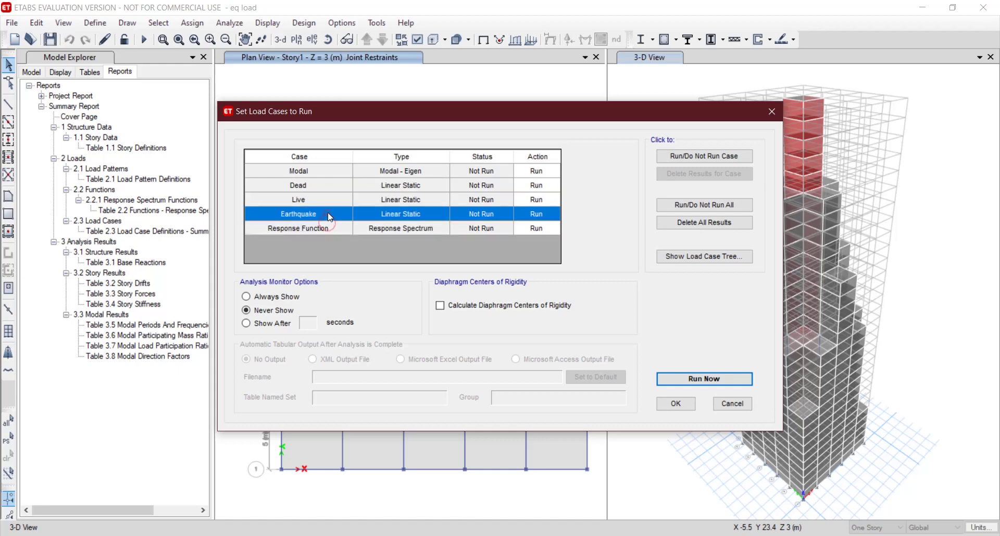
click(330, 224)
click(330, 218)
click(334, 200)
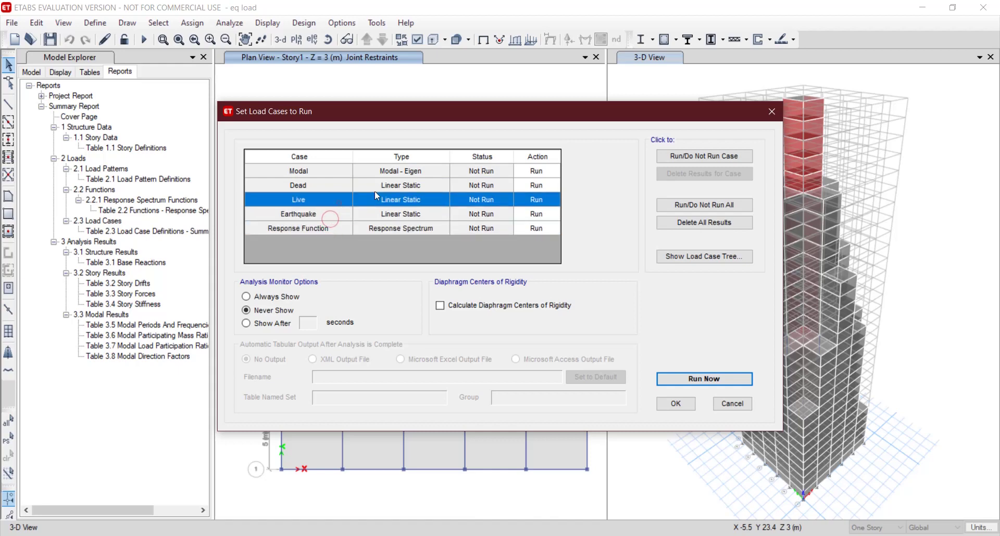
click(699, 157)
click(540, 186)
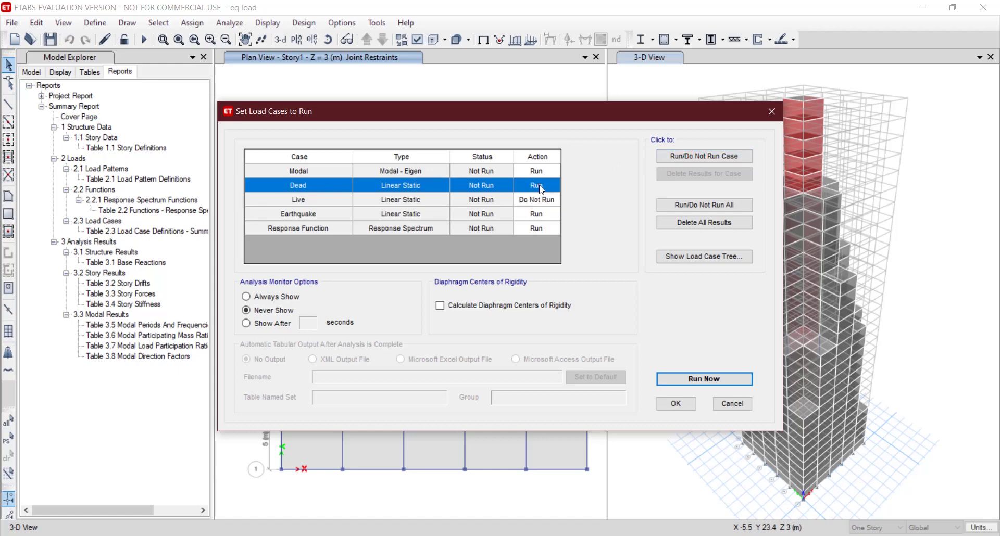
click(709, 158)
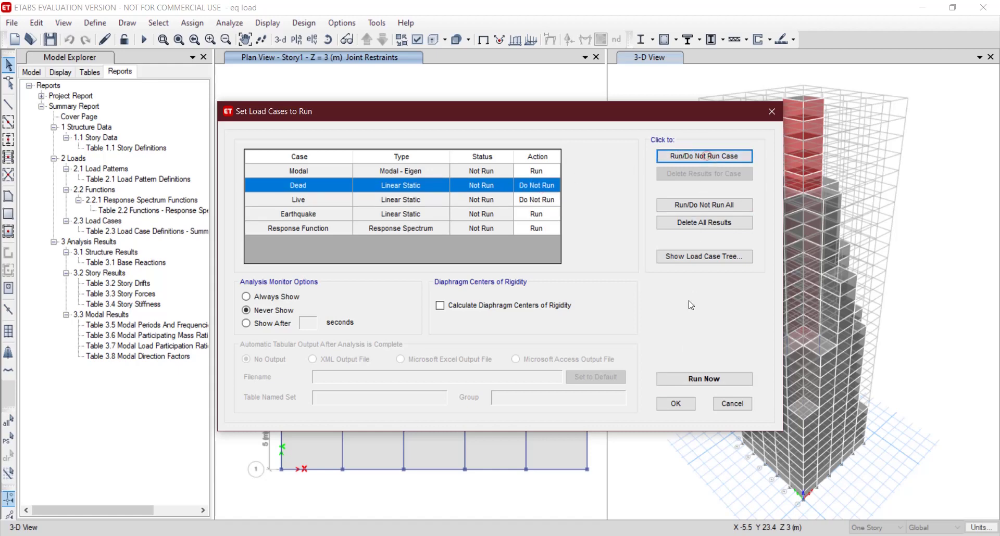
click(692, 380)
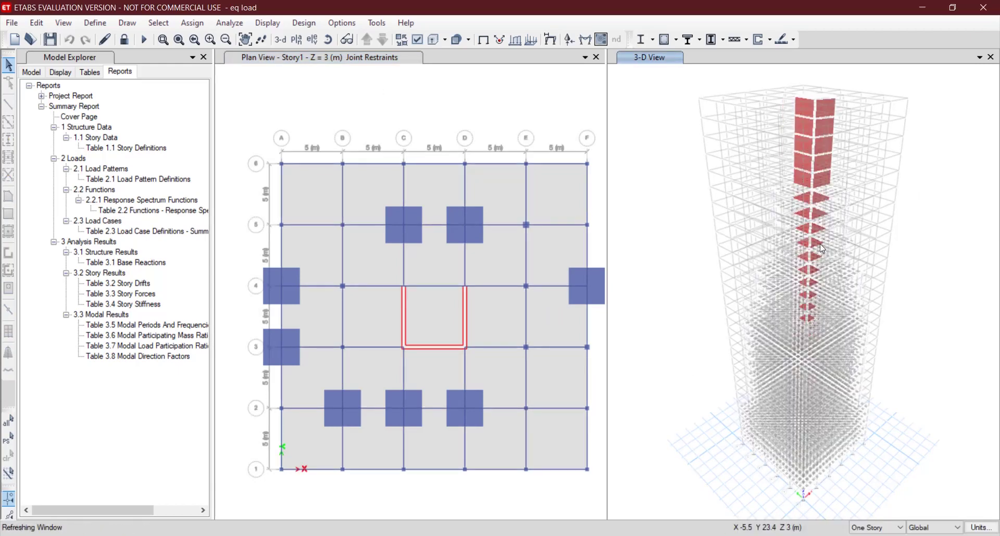
Step: Display the frames' filled Moment 3-3 diagram for the Response Function load case in the 3-D view
mouse_move(842, 235)
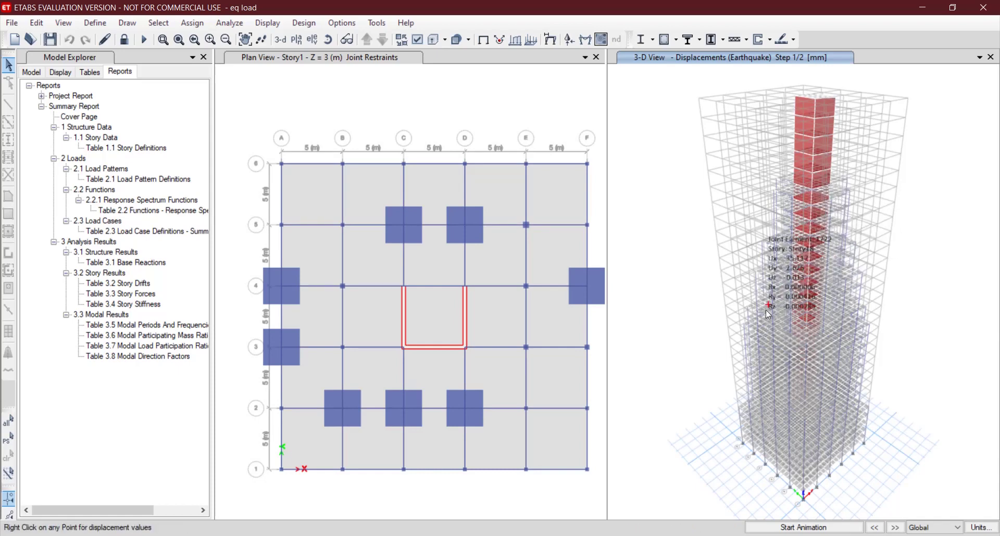
mouse_move(845, 344)
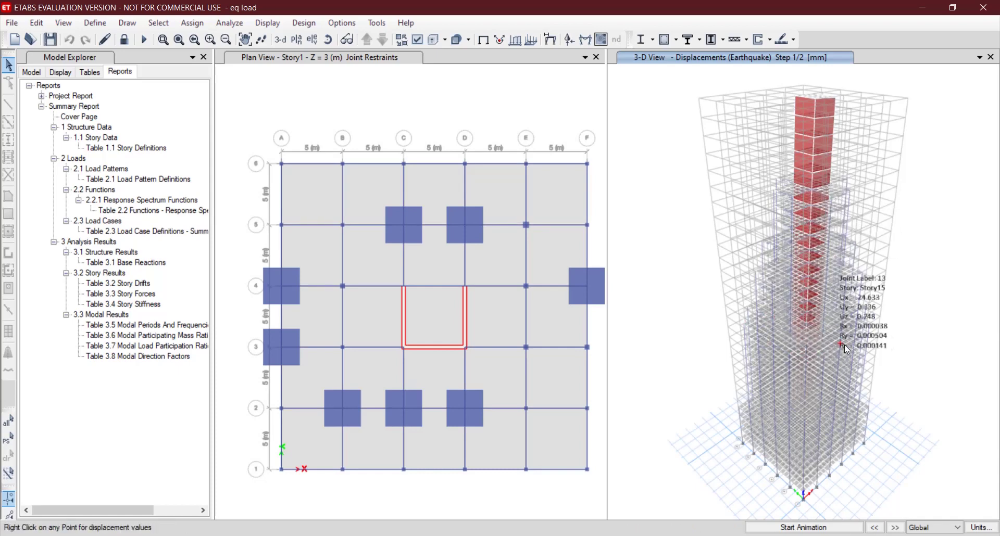
click(268, 23)
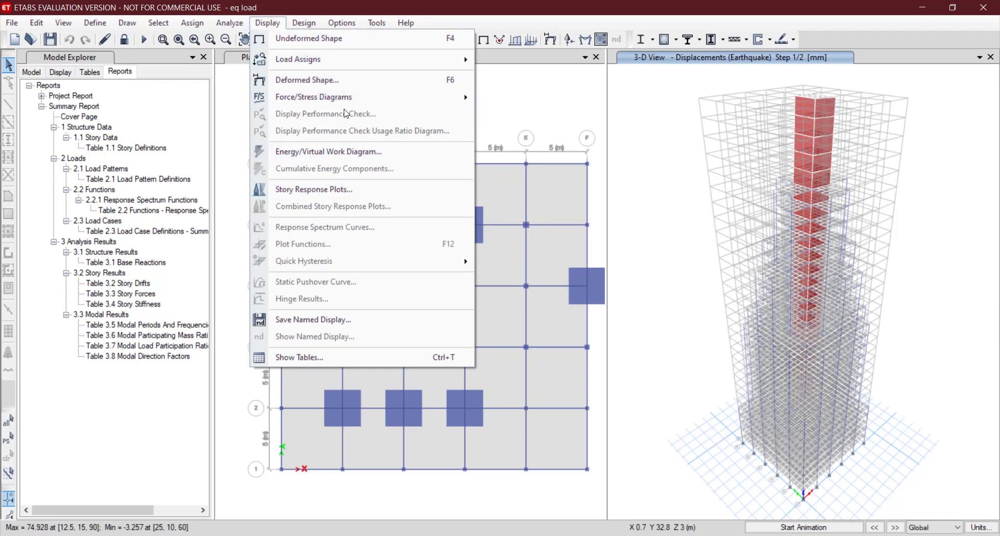
mouse_move(348, 99)
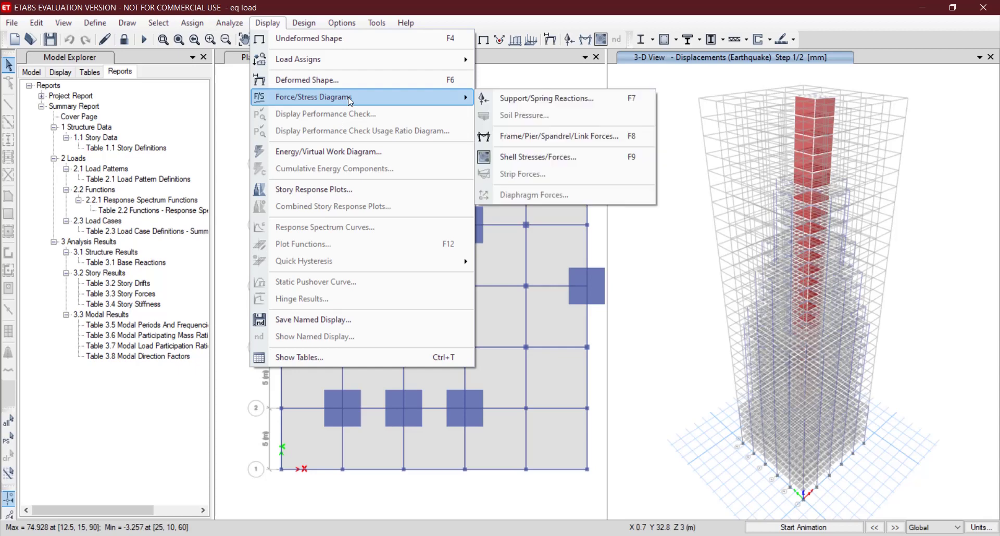
click(504, 138)
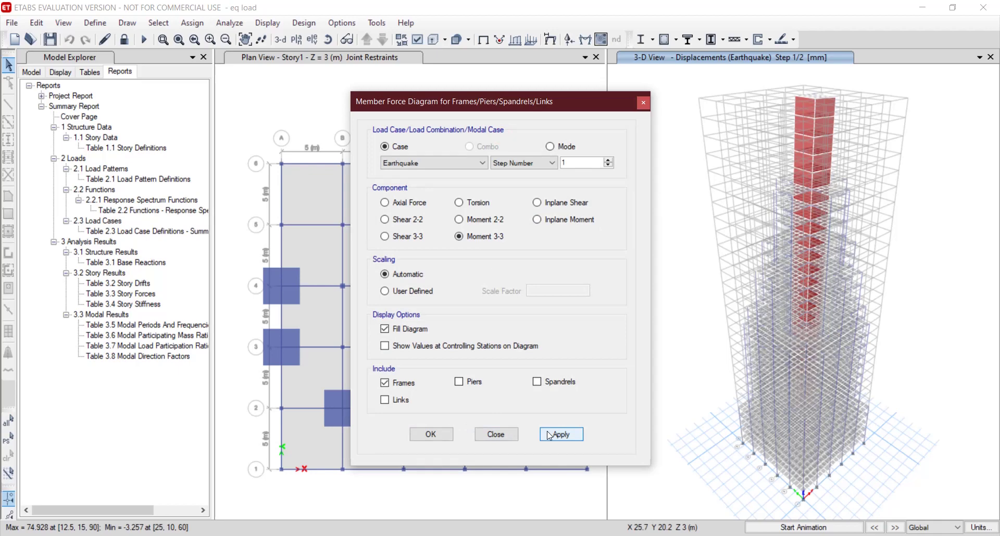
click(472, 164)
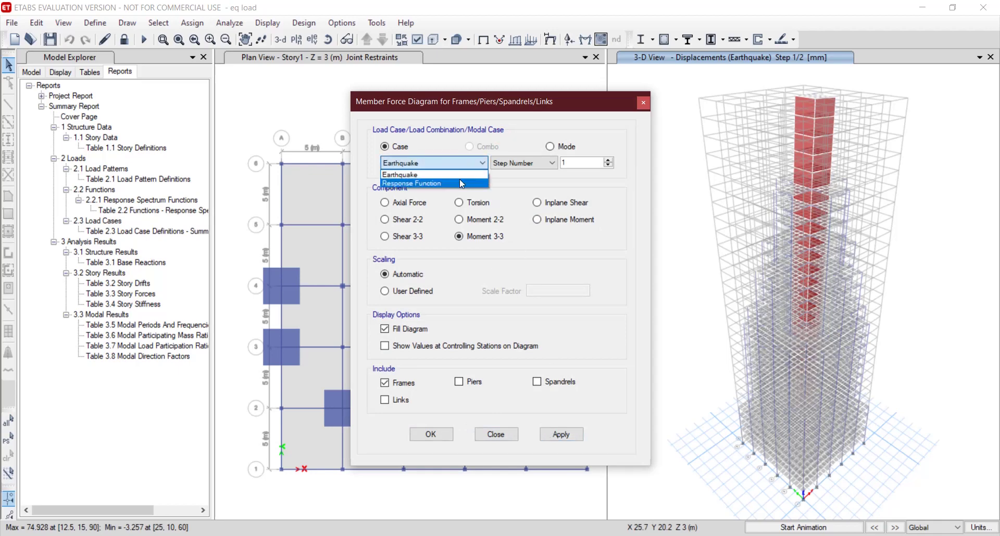
click(460, 179)
click(562, 435)
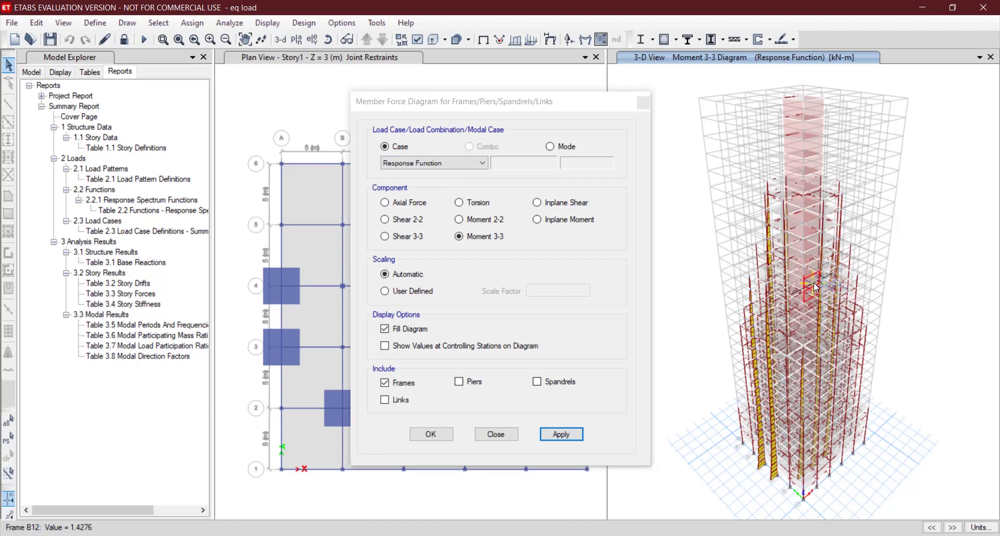
shift+middle_drag(813, 283, 701, 250)
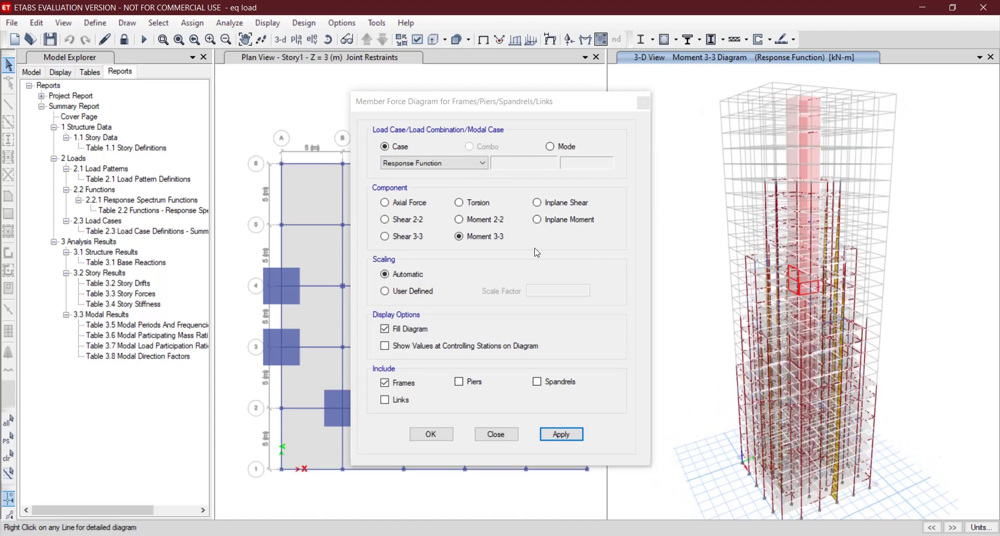
Step: Switch the frames' Moment 3-3 diagram to the Earthquake load case at step number 1
click(439, 163)
click(439, 171)
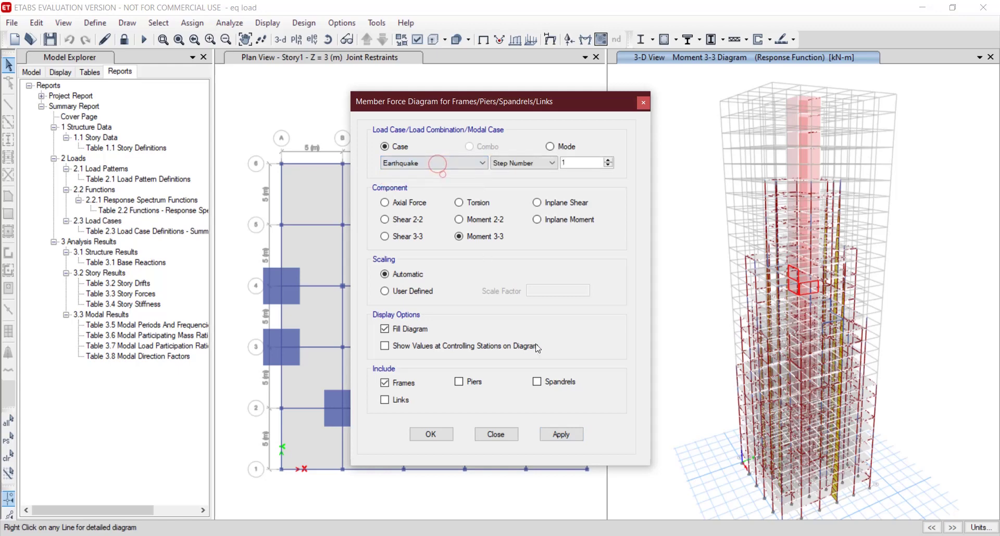
click(572, 436)
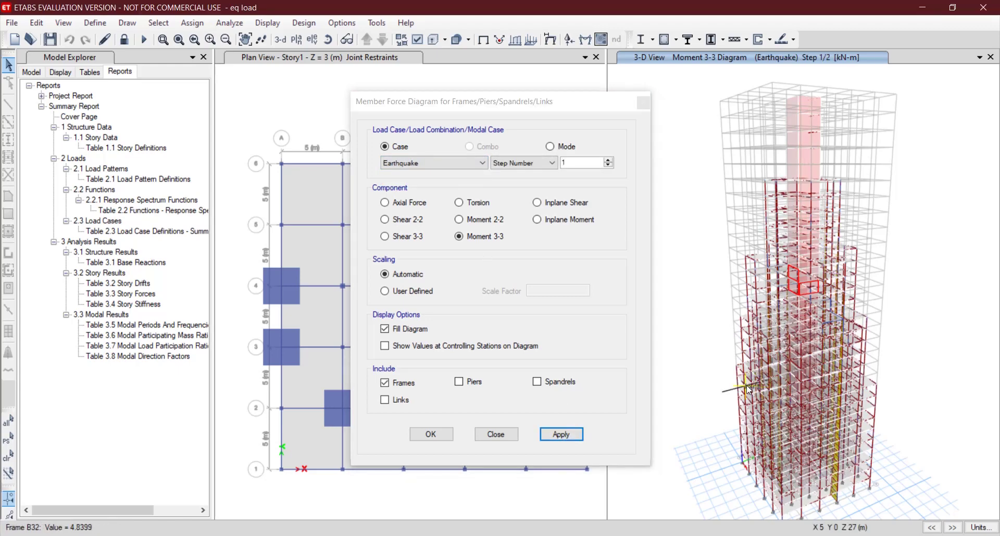
shift+middle_drag(755, 337, 766, 316)
mouse_move(763, 191)
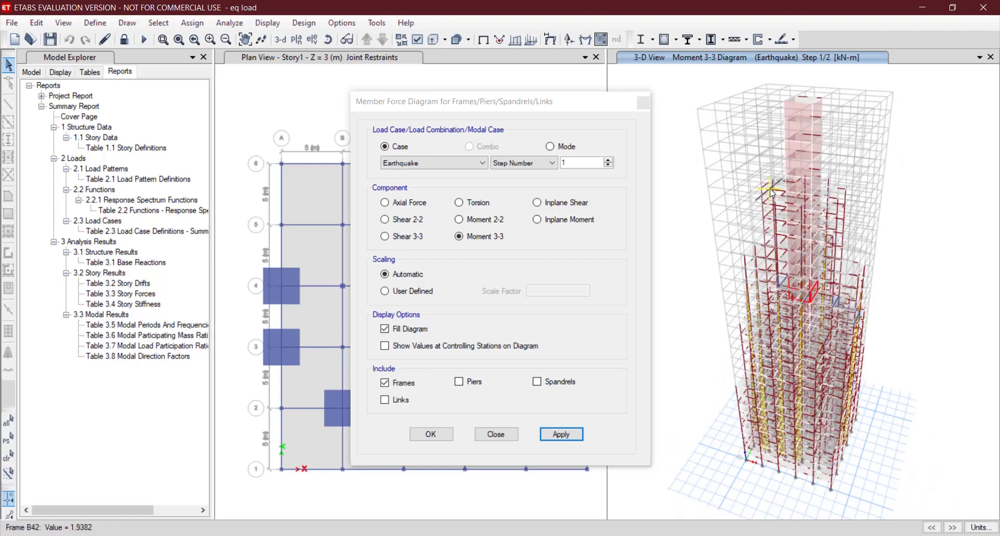
Step: Examine the Earthquake moment values on individual frames up close, and close the member force diagram form
scroll(763, 191, down, 6)
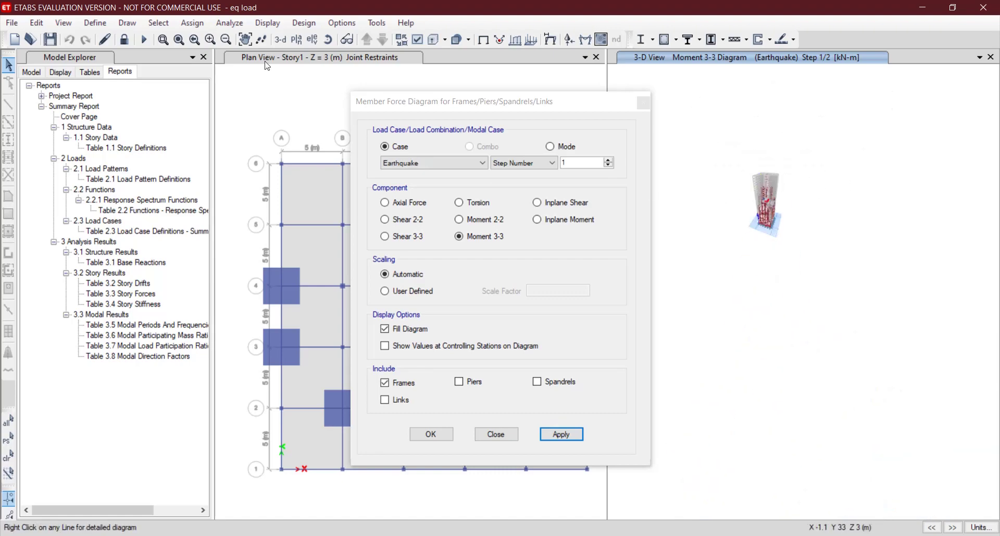
click(209, 40)
click(208, 41)
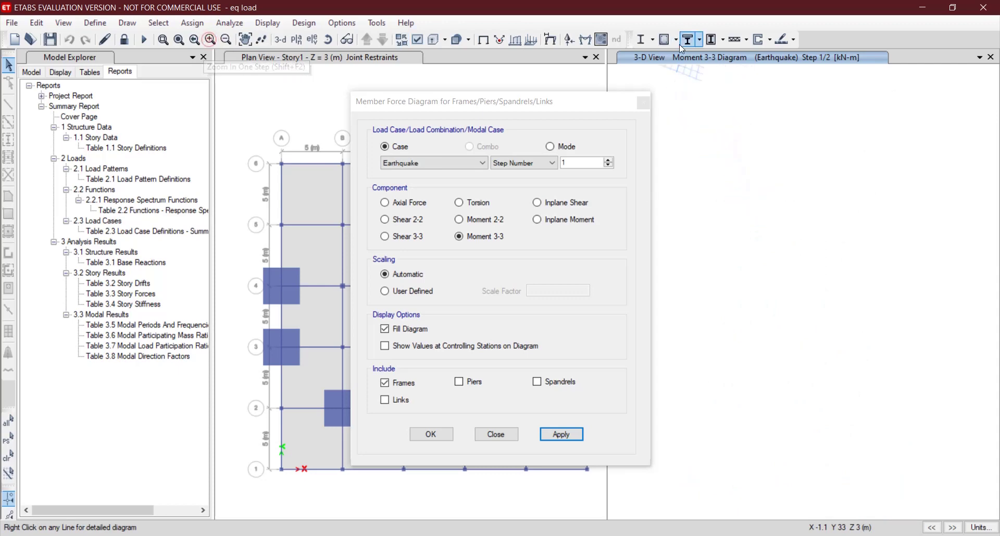
scroll(720, 224, up, 8)
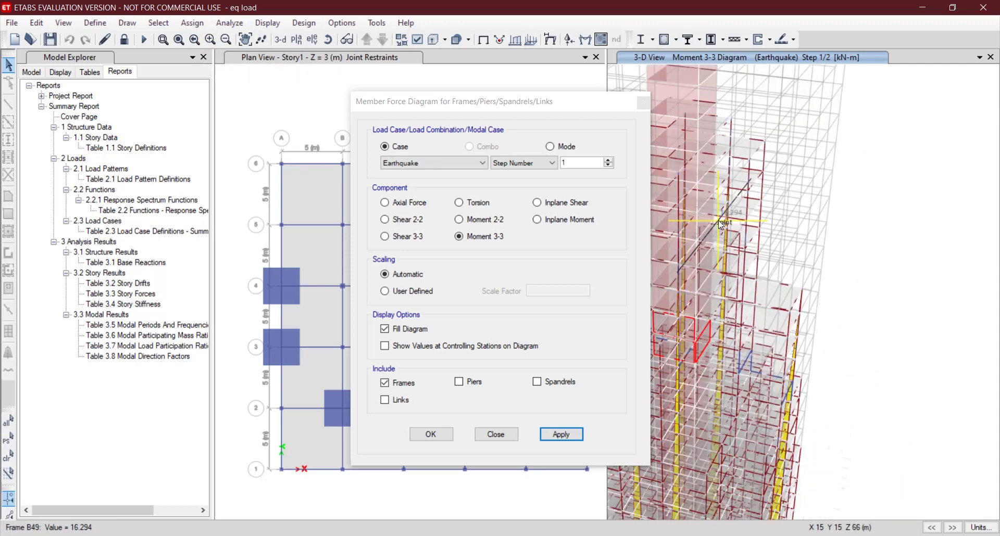
scroll(719, 222, down, 7)
scroll(773, 192, up, 7)
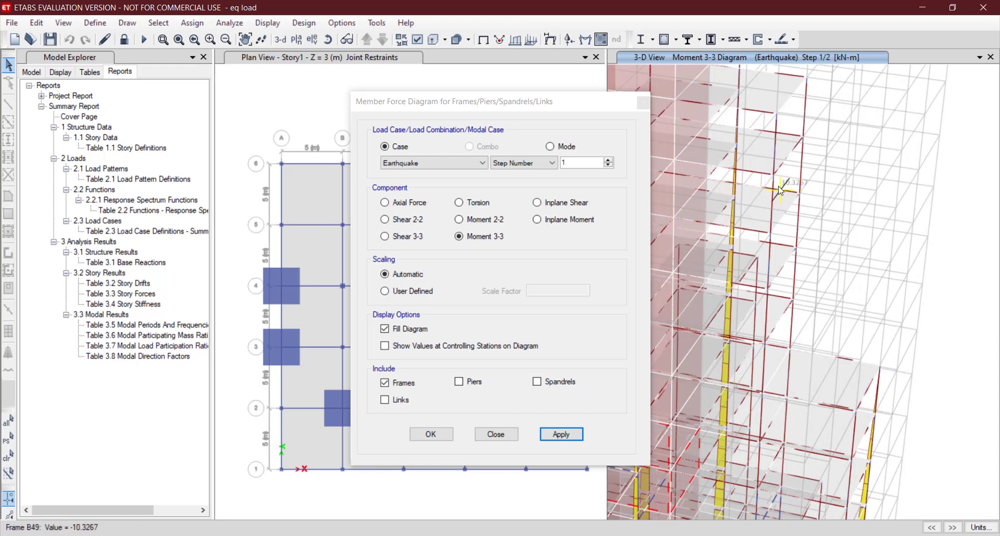
click(438, 440)
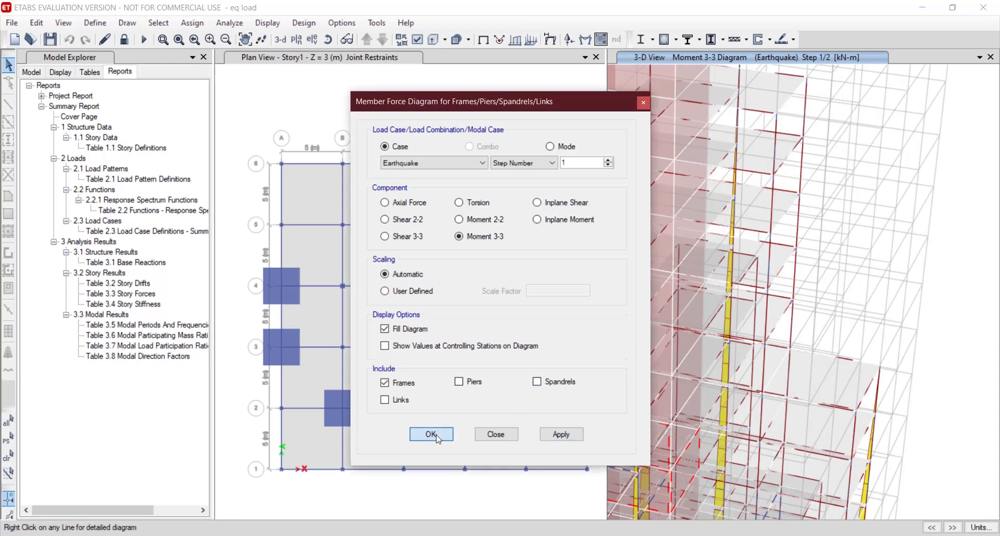
click(438, 440)
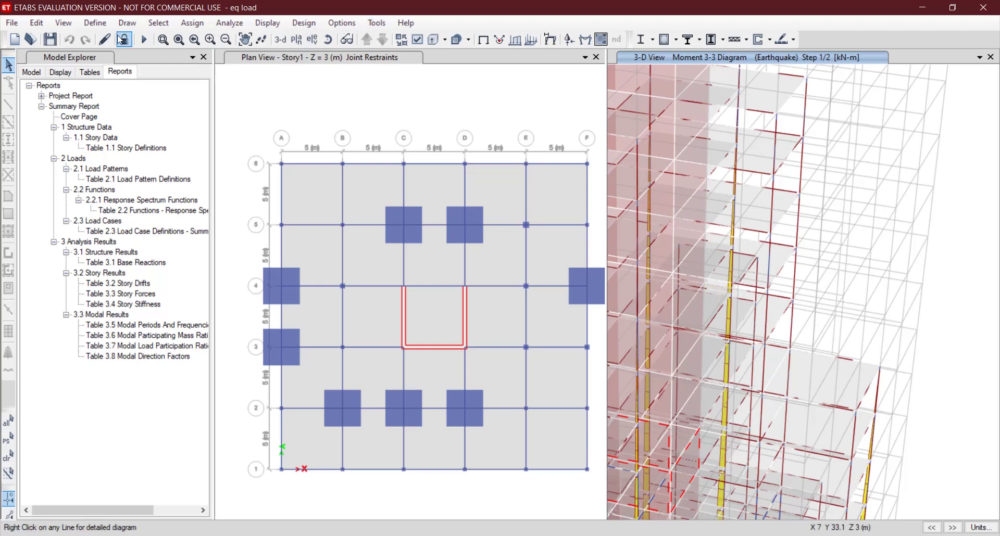
mouse_move(682, 493)
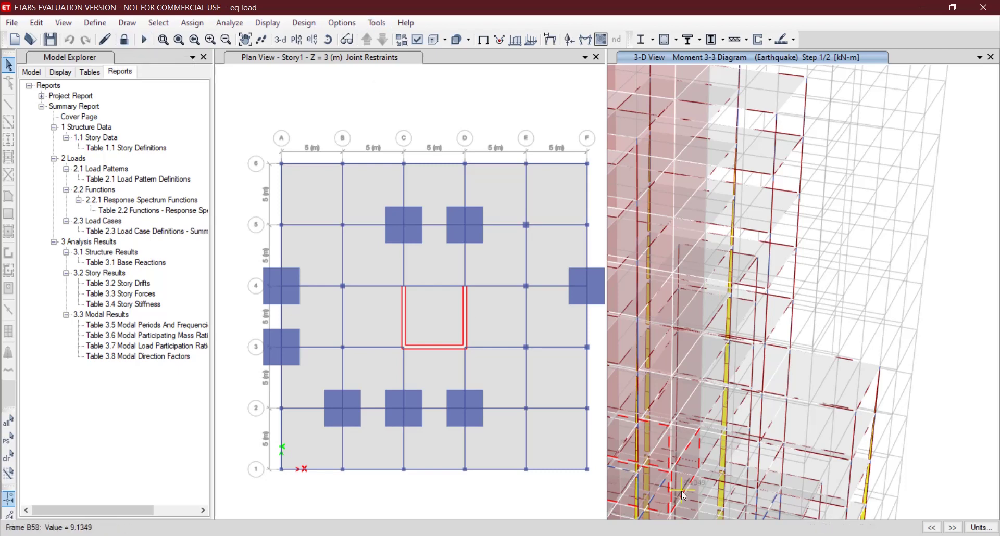